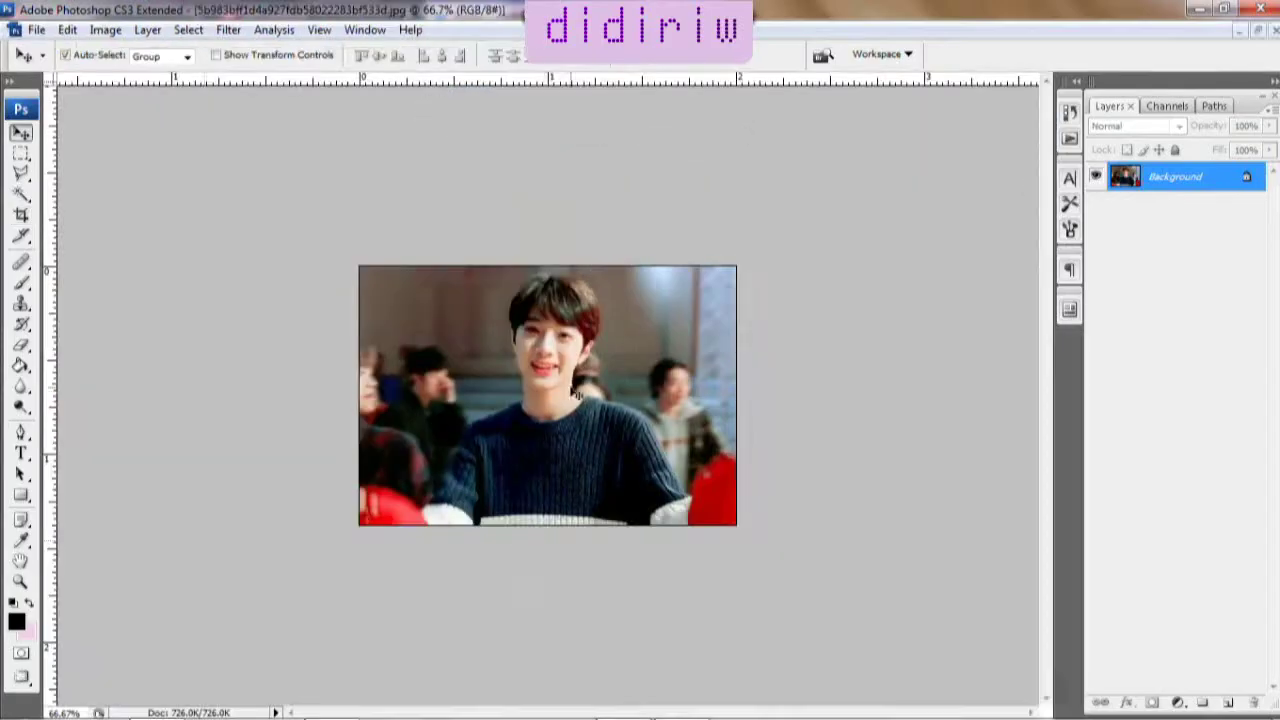
Zoom in and Pen-trace the young man's head, shoulders and sweater, then make the path a selection
{"action": "left_click", "coordinate": [467, 359]}
{"action": "left_click", "coordinate": [614, 423]}
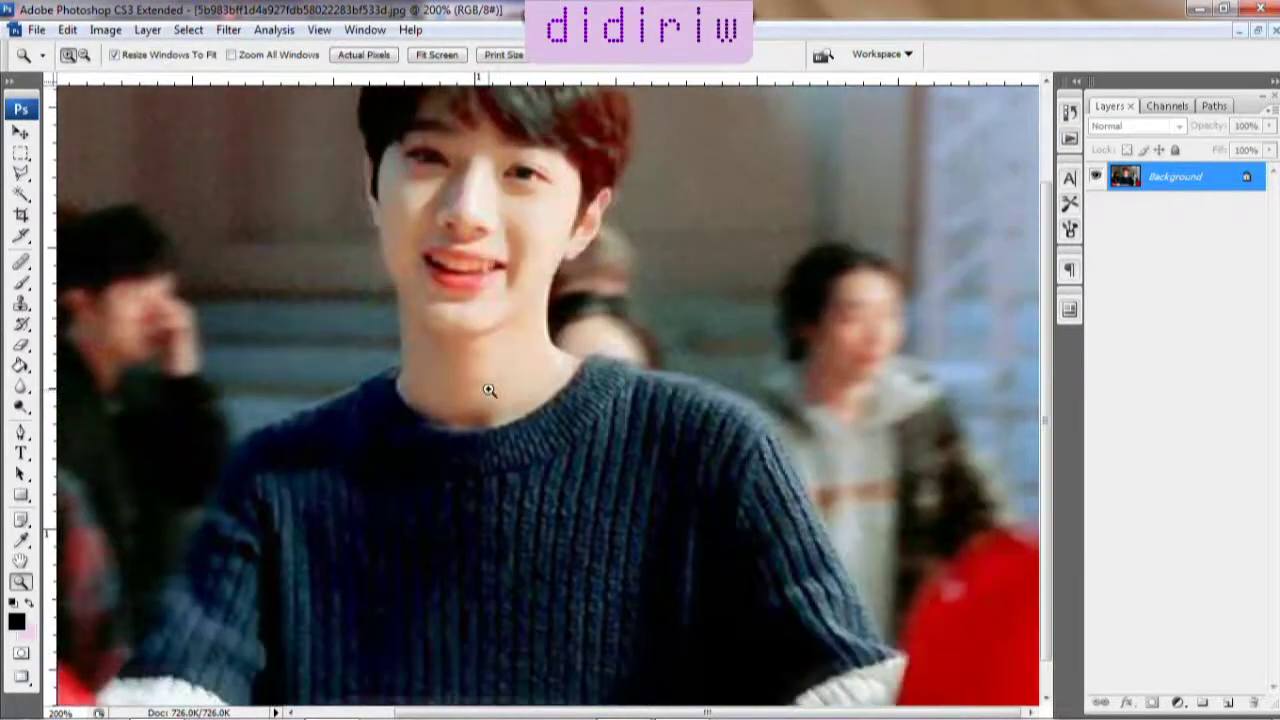
{"action": "key", "text": "p"}
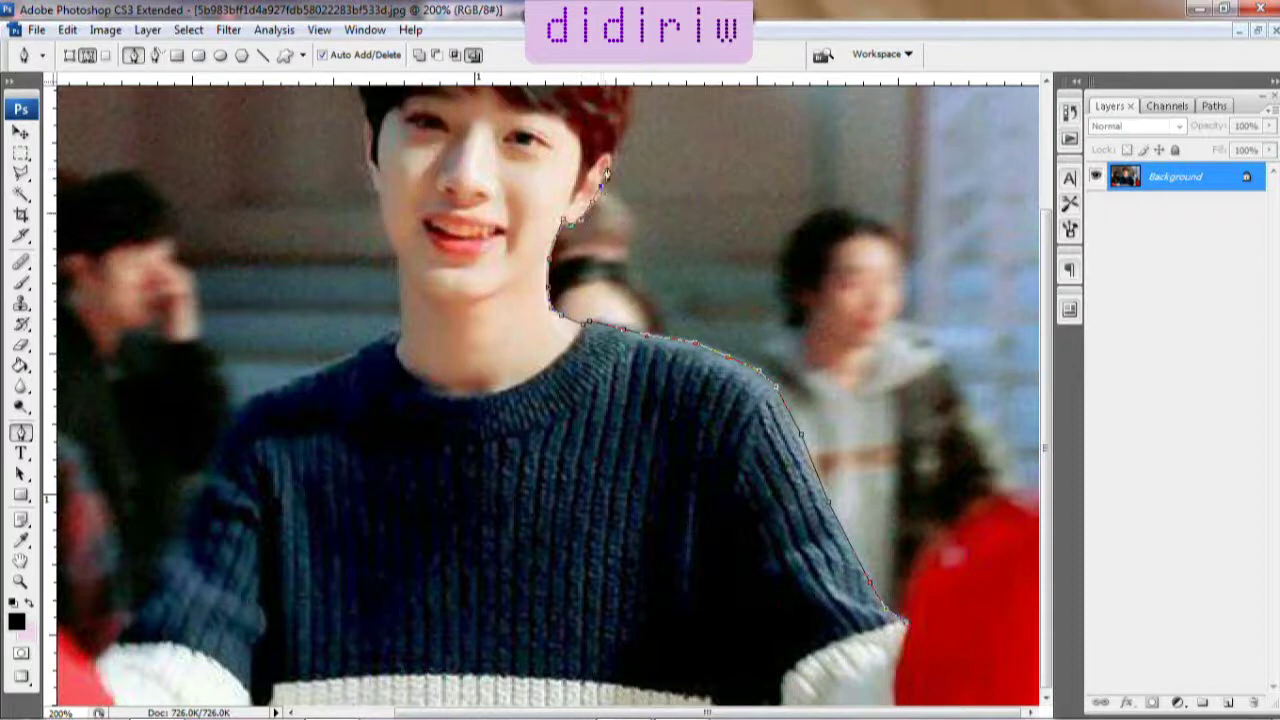
{"action": "scroll", "coordinate": [627, 121], "scroll_direction": "up", "scroll_amount": 3}
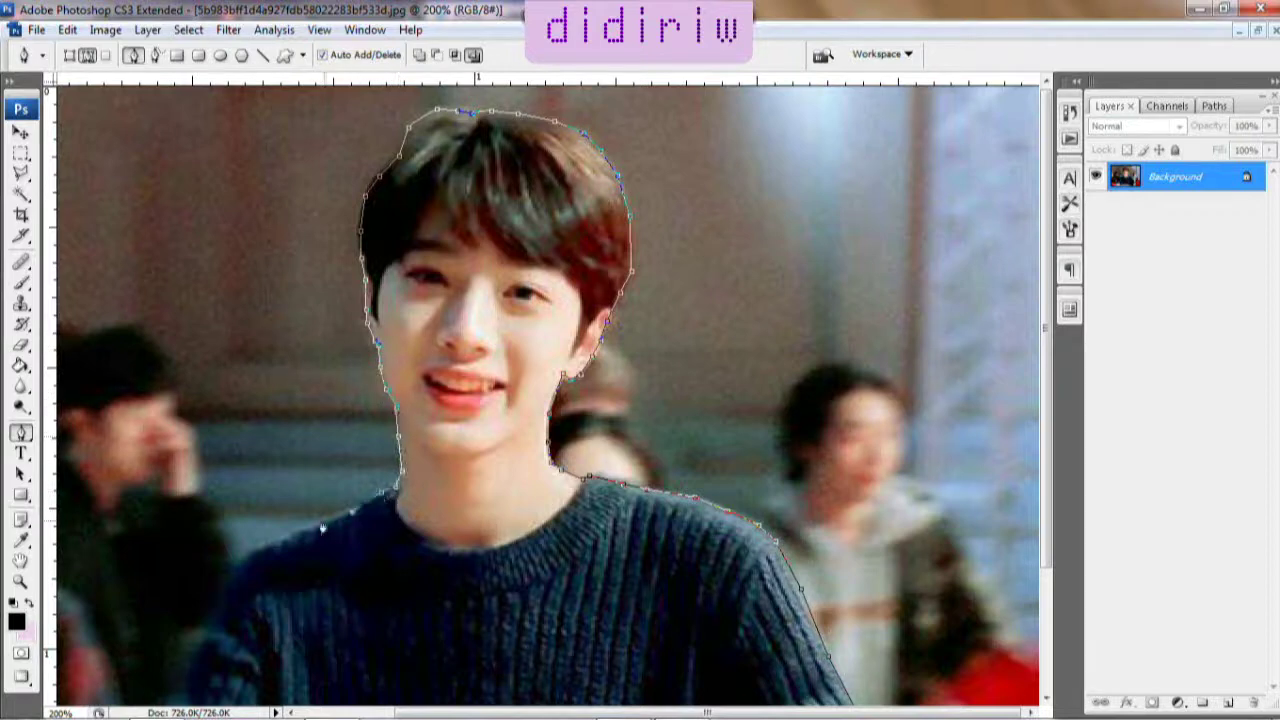
{"action": "scroll", "coordinate": [215, 424], "scroll_direction": "down", "scroll_amount": 3}
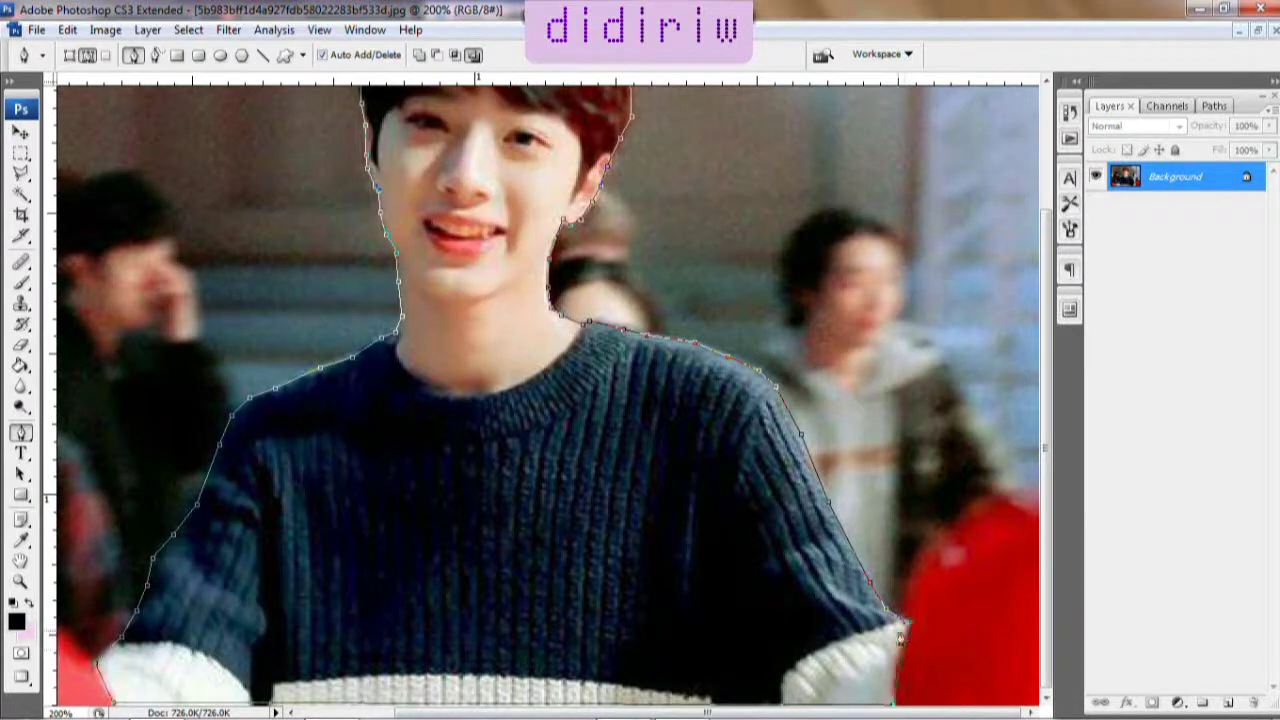
{"action": "right_click", "coordinate": [577, 440]}
{"action": "left_click", "coordinate": [640, 480]}
{"action": "key", "text": "Return"}
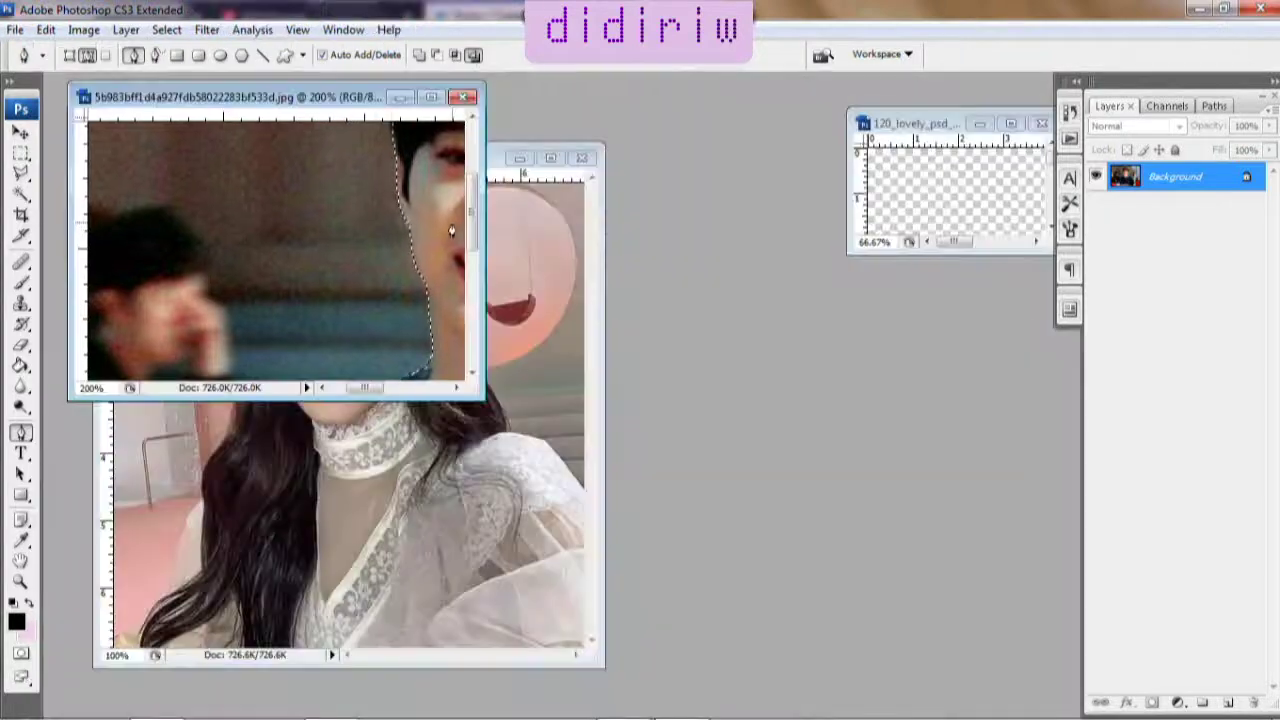
Move the cut-out young man into the woman's photo and place him at the left
{"action": "key", "text": "v"}
{"action": "left_click_drag", "start_coordinate": [448, 200], "coordinate": [300, 422]}
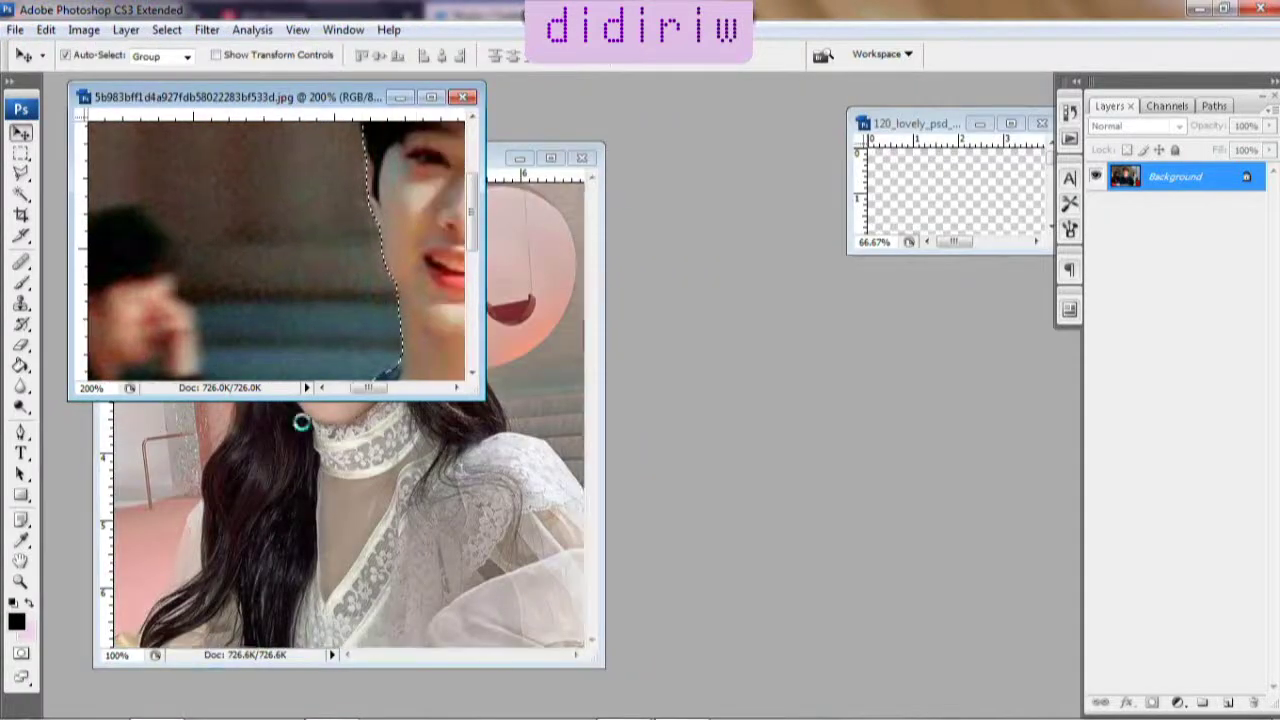
{"action": "left_click", "coordinate": [550, 158]}
{"action": "left_click_drag", "start_coordinate": [528, 414], "coordinate": [371, 440]}
Convert the Background to Layer 0, shift it right, hide the young man and duplicate her photo layer
{"action": "double_click", "coordinate": [1175, 217]}
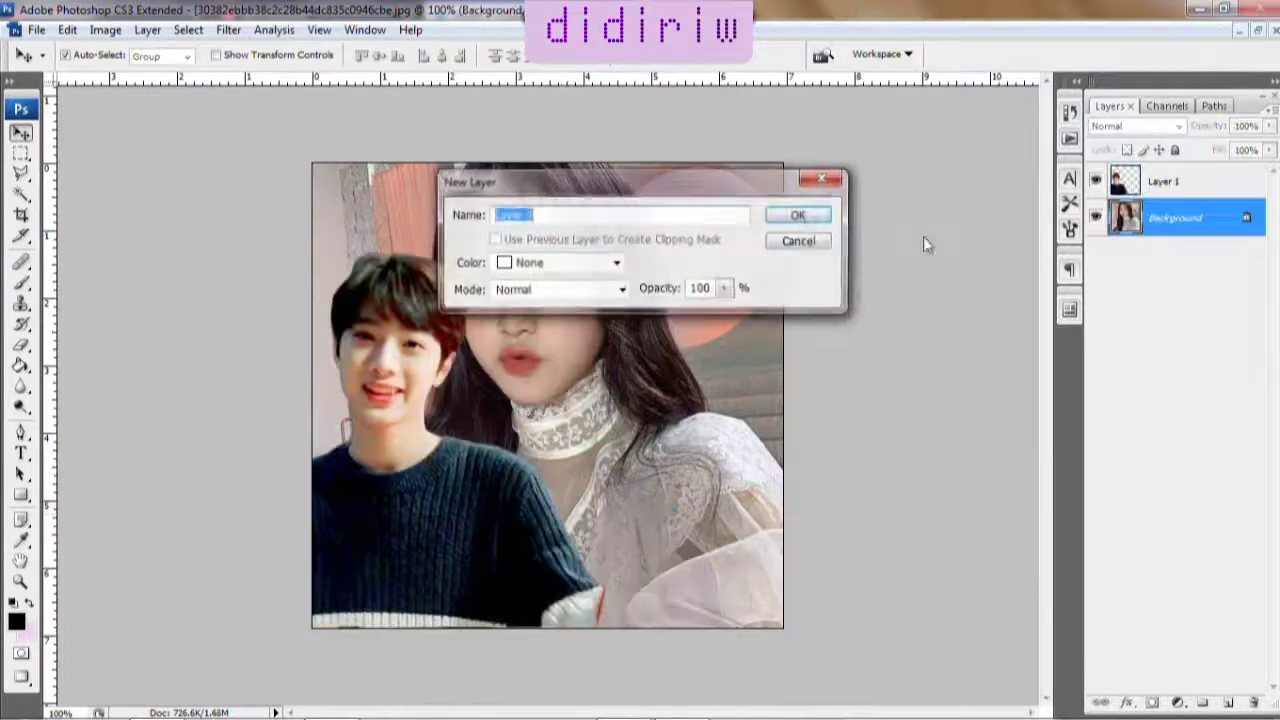
{"action": "key", "text": "Return"}
{"action": "left_click_drag", "start_coordinate": [655, 370], "coordinate": [710, 369]}
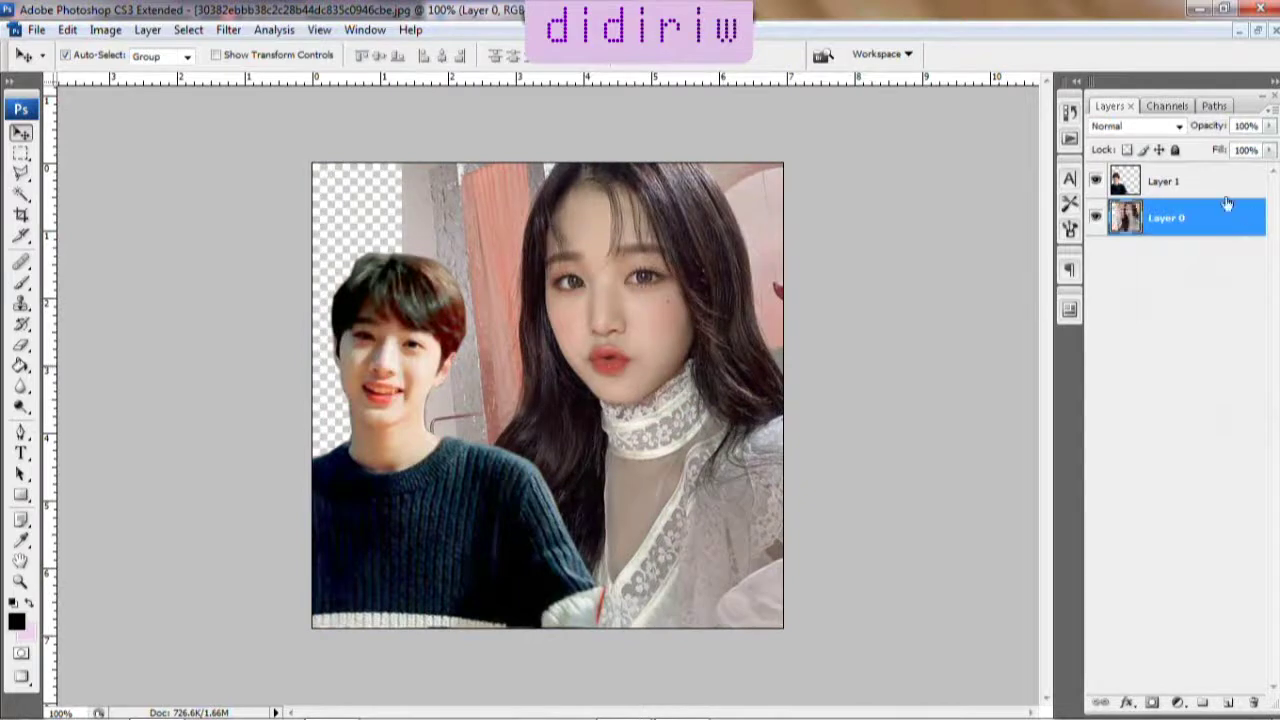
{"action": "right_click", "coordinate": [1226, 203]}
{"action": "left_click", "coordinate": [1095, 181]}
{"action": "right_click", "coordinate": [1240, 220]}
{"action": "left_click", "coordinate": [1150, 268]}
{"action": "left_click", "coordinate": [805, 205]}
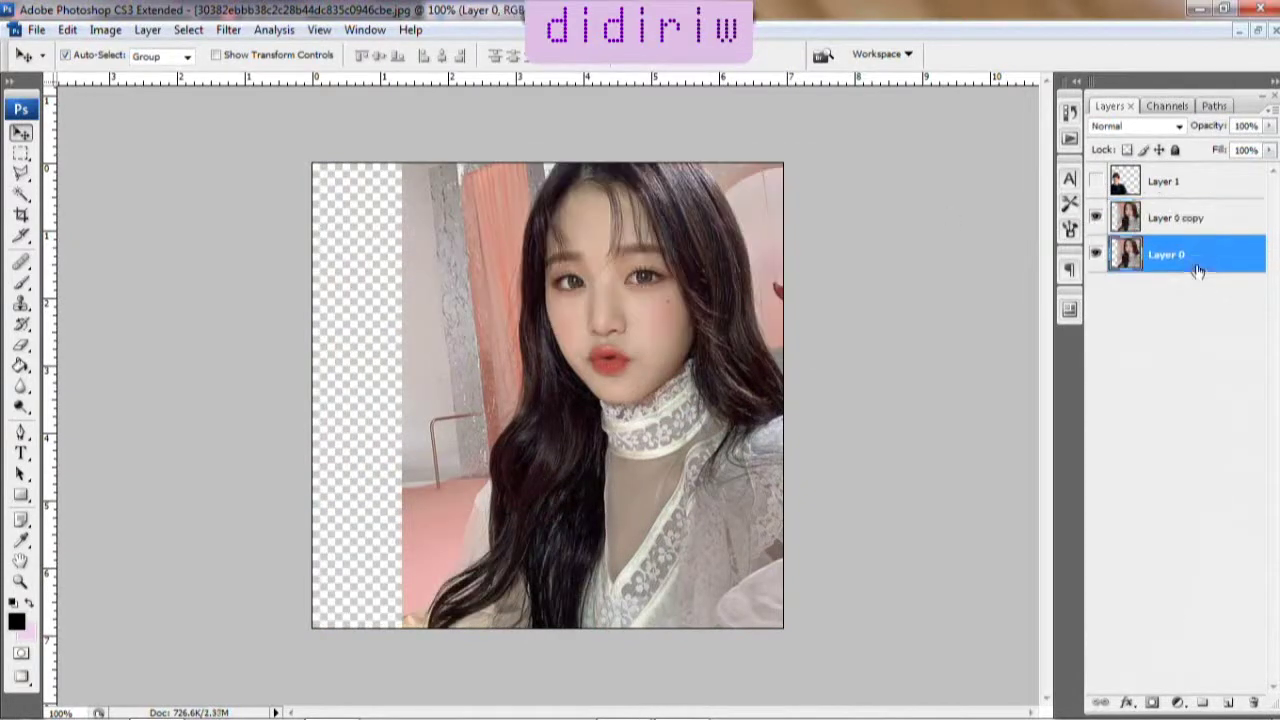
{"action": "left_click_drag", "start_coordinate": [391, 366], "coordinate": [262, 395]}
Scale Layer 0 wider so it stretches to fill the left edge
{"action": "left_click", "coordinate": [36, 29]}
{"action": "left_click", "coordinate": [337, 386]}
{"action": "left_click_drag", "start_coordinate": [346, 371], "coordinate": [477, 371]}
{"action": "left_click_drag", "start_coordinate": [391, 395], "coordinate": [179, 395]}
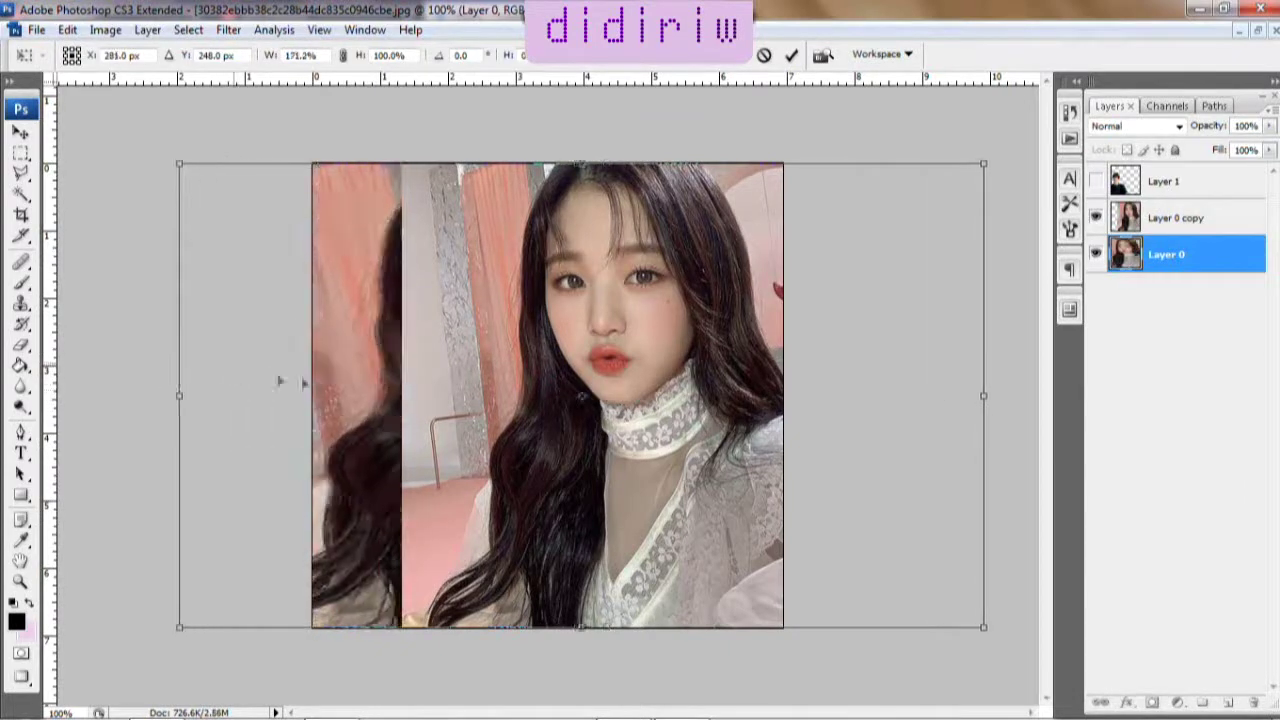
{"action": "left_click_drag", "start_coordinate": [281, 381], "coordinate": [423, 363]}
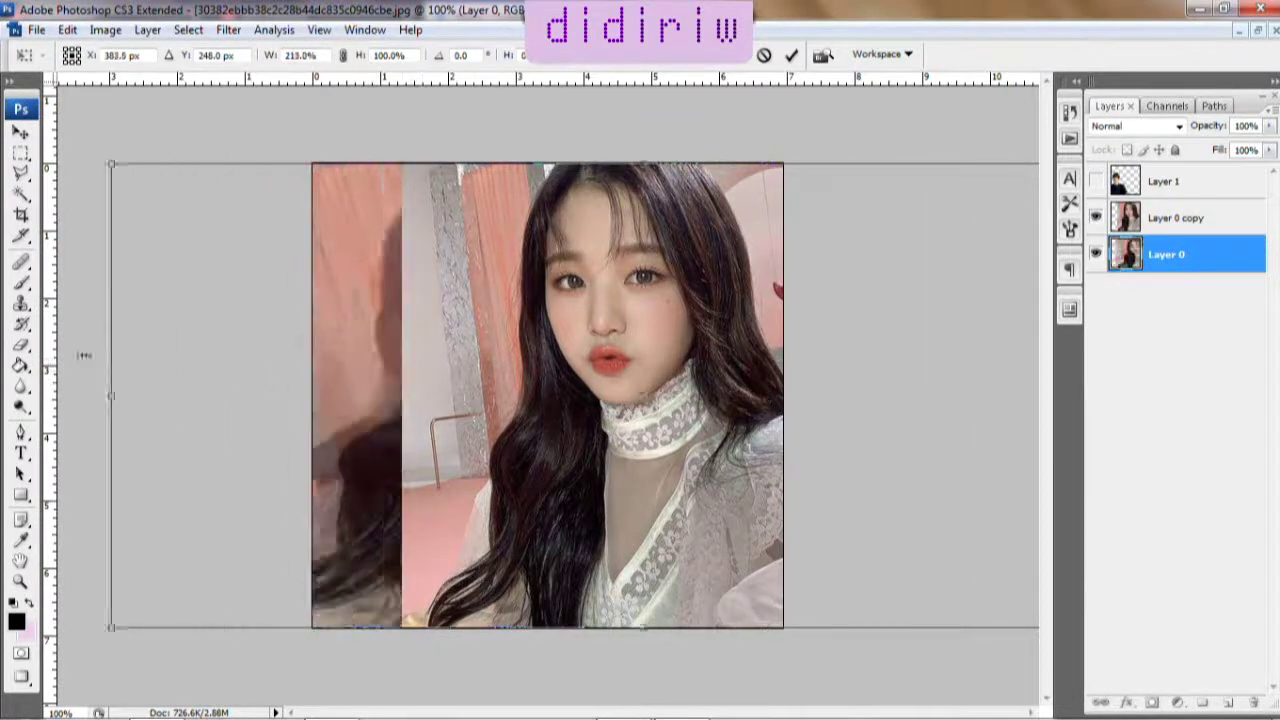
{"action": "mouse_move", "coordinate": [368, 395]}
{"action": "left_mouse_down"}
{"action": "mouse_move", "coordinate": [224, 395]}
{"action": "mouse_move", "coordinate": [399, 397]}
{"action": "mouse_move", "coordinate": [260, 395]}
{"action": "left_mouse_up"}
{"action": "mouse_move", "coordinate": [389, 380]}
{"action": "left_mouse_down"}
{"action": "mouse_move", "coordinate": [160, 388]}
{"action": "mouse_move", "coordinate": [550, 389]}
{"action": "mouse_move", "coordinate": [498, 392]}
{"action": "left_mouse_up"}
{"action": "key", "text": "Return"}
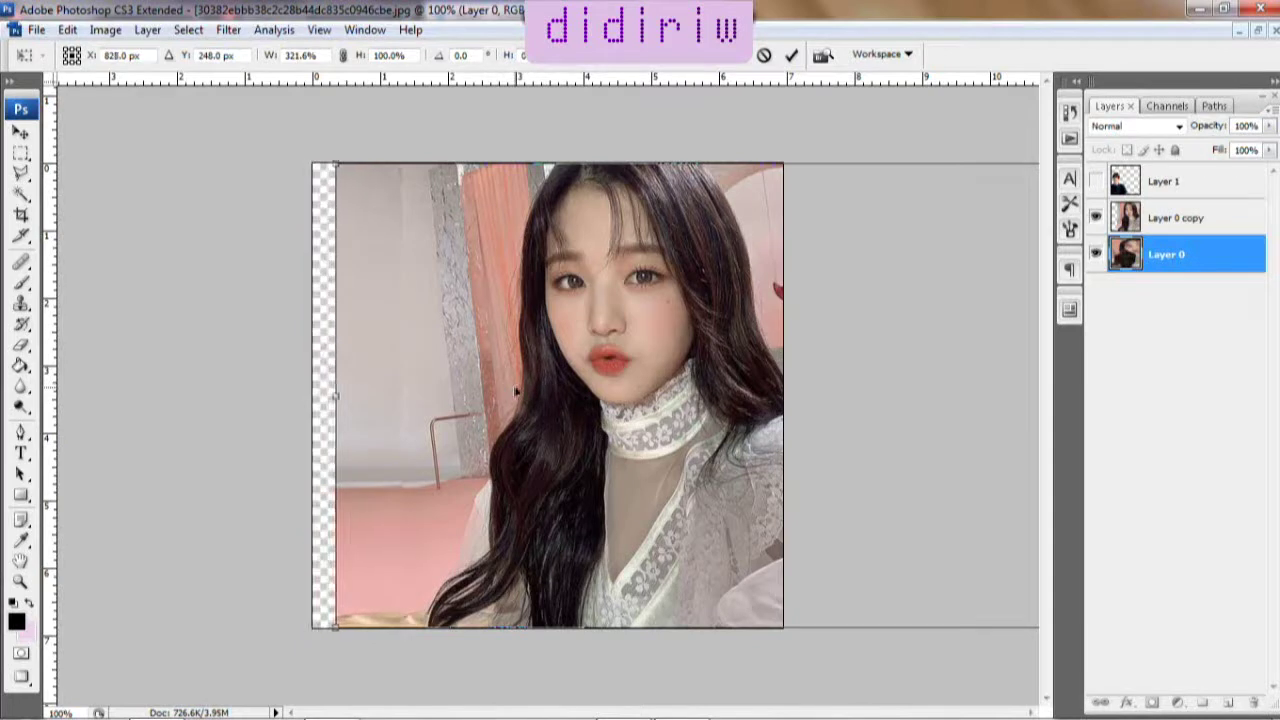
Duplicate Layer 0 as Layer 0 copy 2 and select Layer 0 with its copies
{"action": "right_click", "coordinate": [1112, 246]}
{"action": "left_click", "coordinate": [1150, 313]}
{"action": "left_click", "coordinate": [830, 210]}
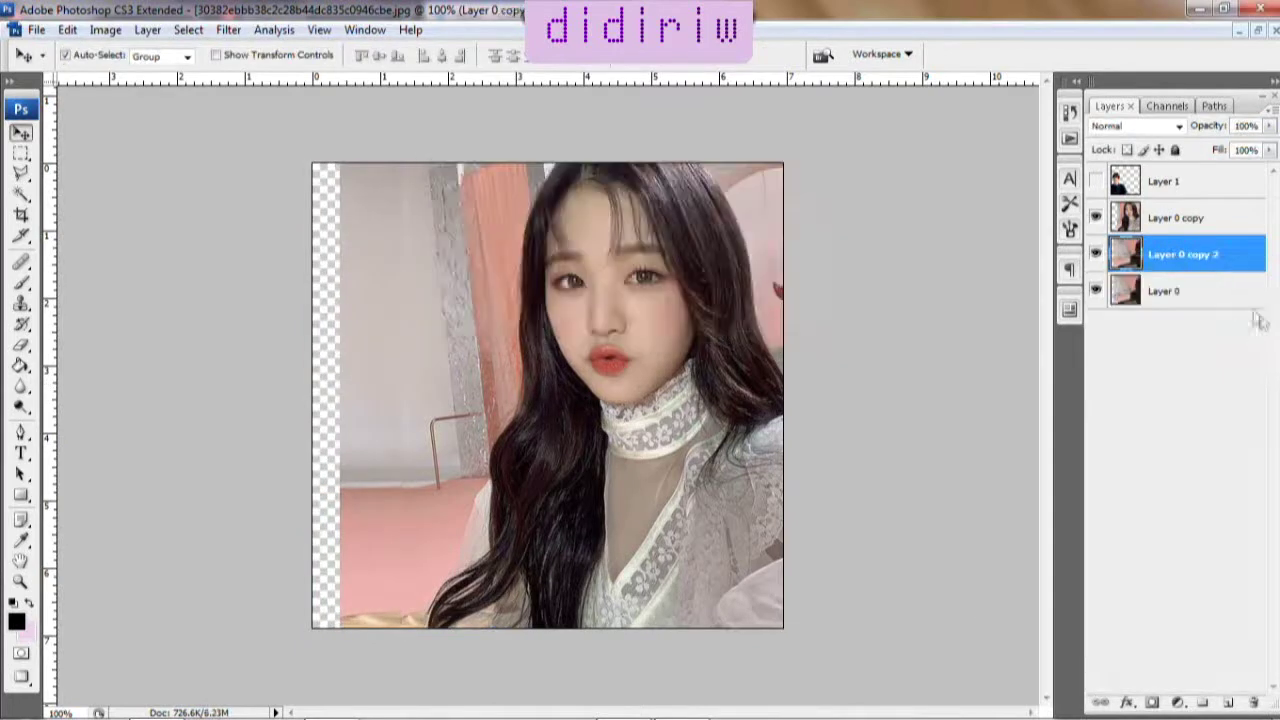
{"action": "key", "text": "alt+bracketleft"}
{"action": "key", "text": "alt+bracketright"}
{"action": "left_click", "coordinate": [1163, 295], "text": "shift"}
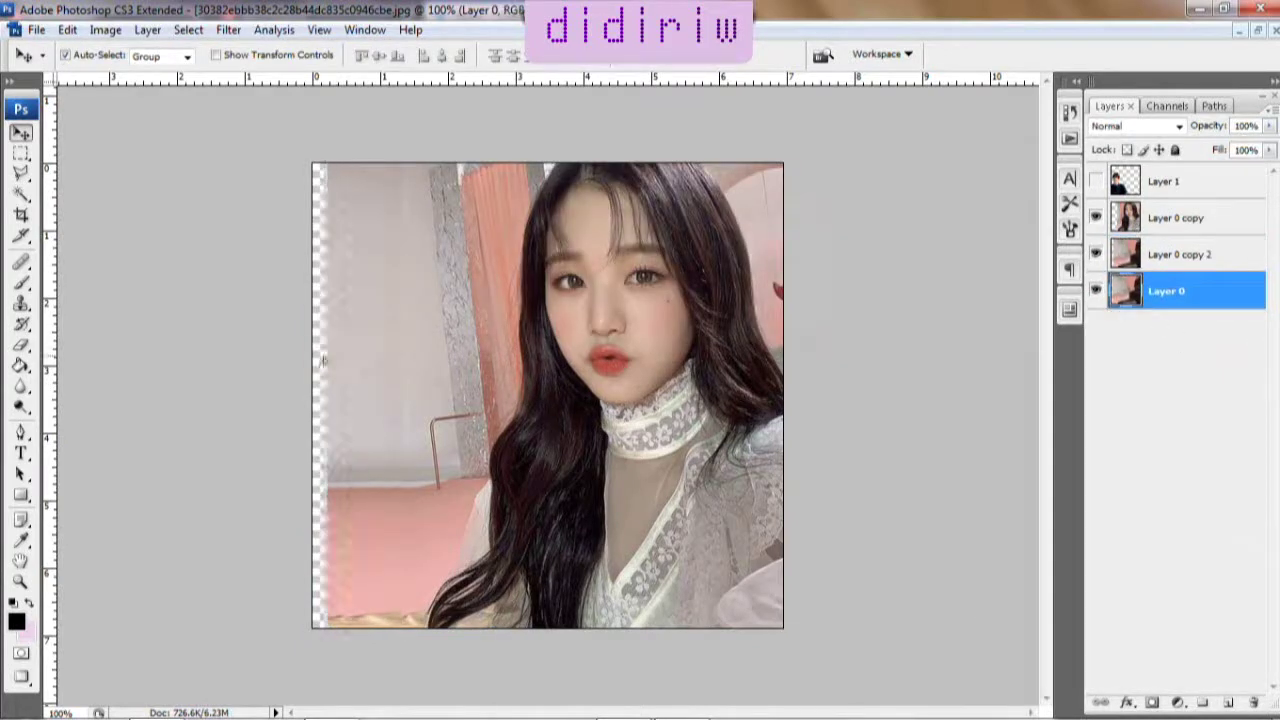
Pick the Layer 0 copy layer and set up the Eraser brush to clean the seams
{"action": "left_click", "coordinate": [110, 167]}
{"action": "left_click", "coordinate": [1175, 218]}
{"action": "key", "text": "e"}
{"action": "left_click", "coordinate": [123, 56]}
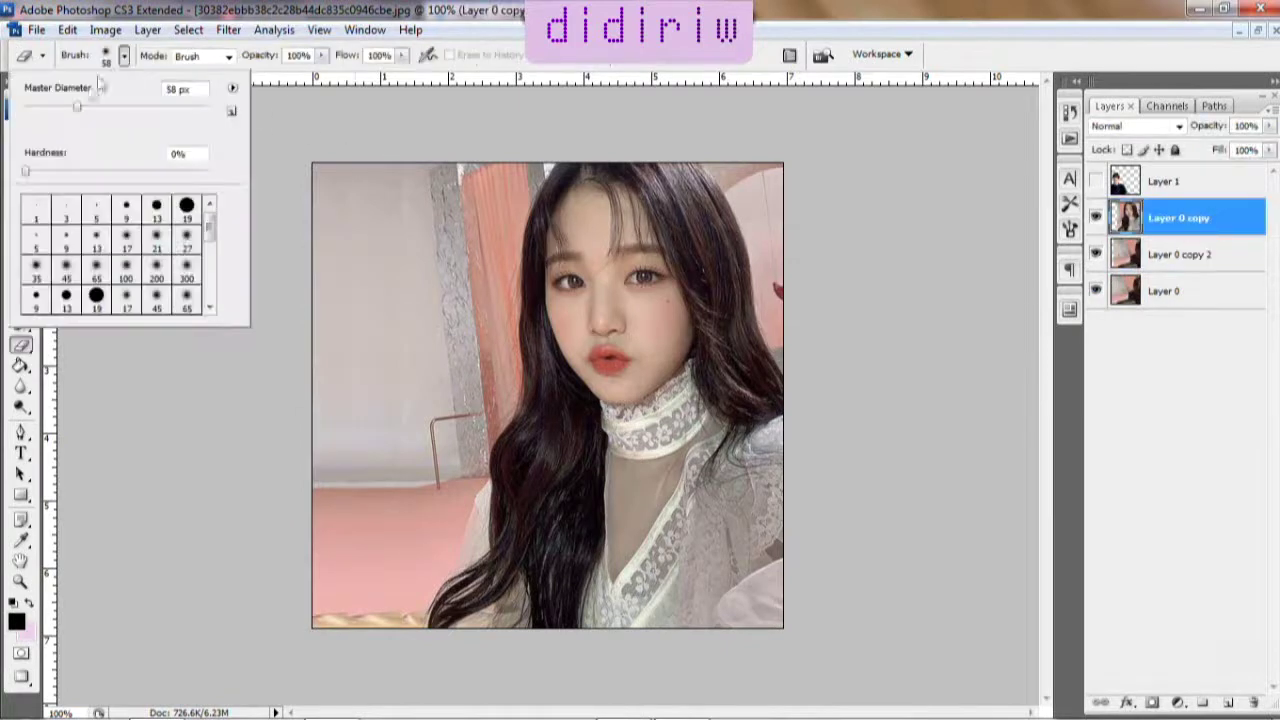
{"action": "key", "text": "Return"}
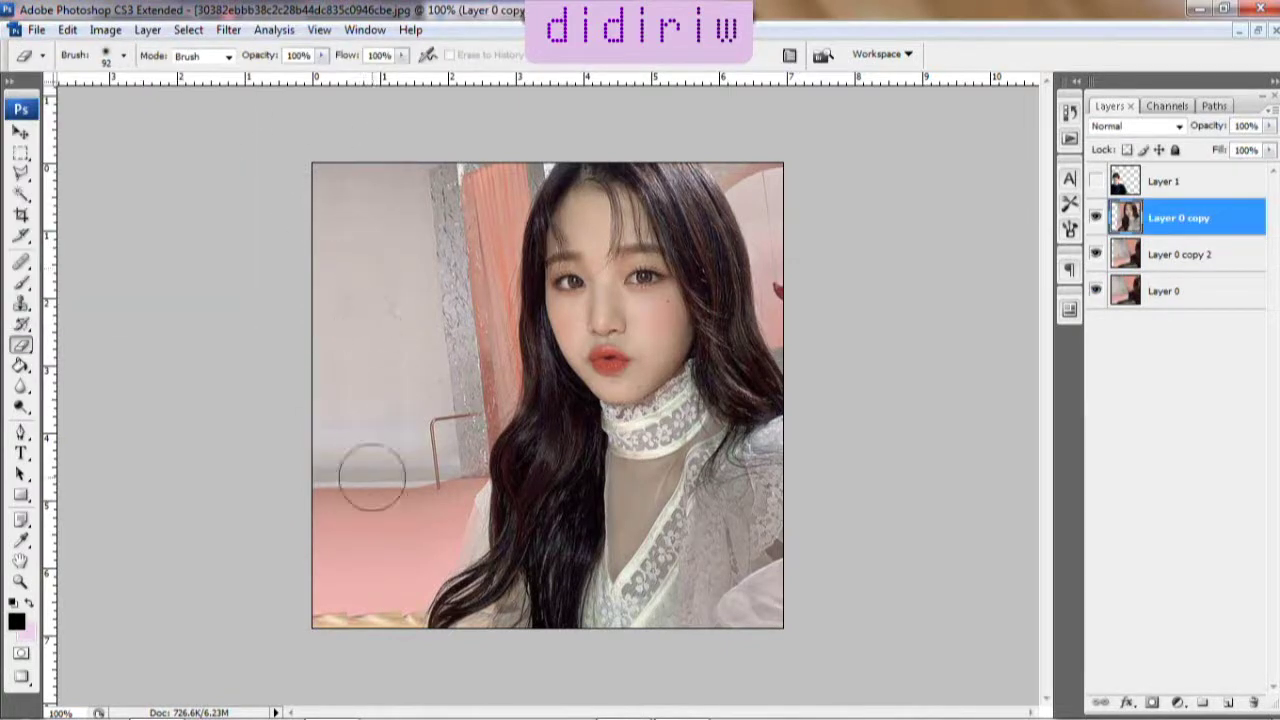
{"action": "key", "text": "alt+bracketleft"}
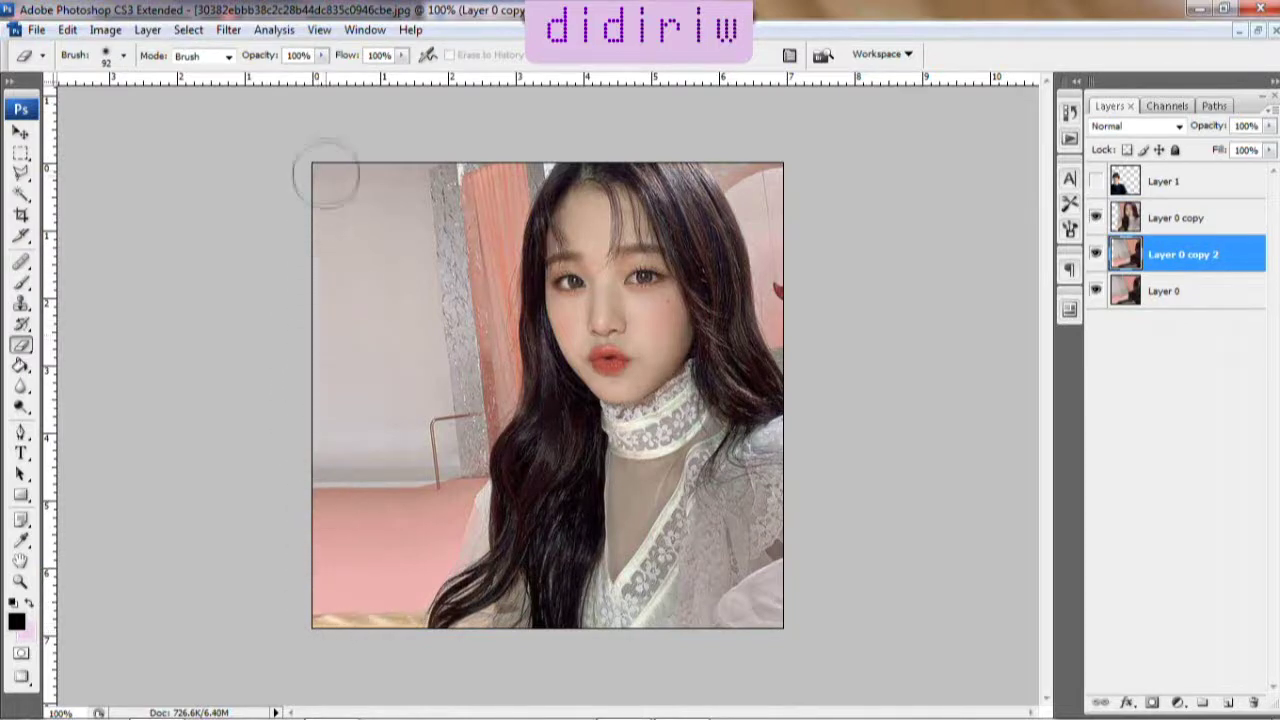
Show the young man's layer, shift him right and fade him to 54% opacity
{"action": "key", "text": "v"}
{"action": "left_click", "coordinate": [1096, 181]}
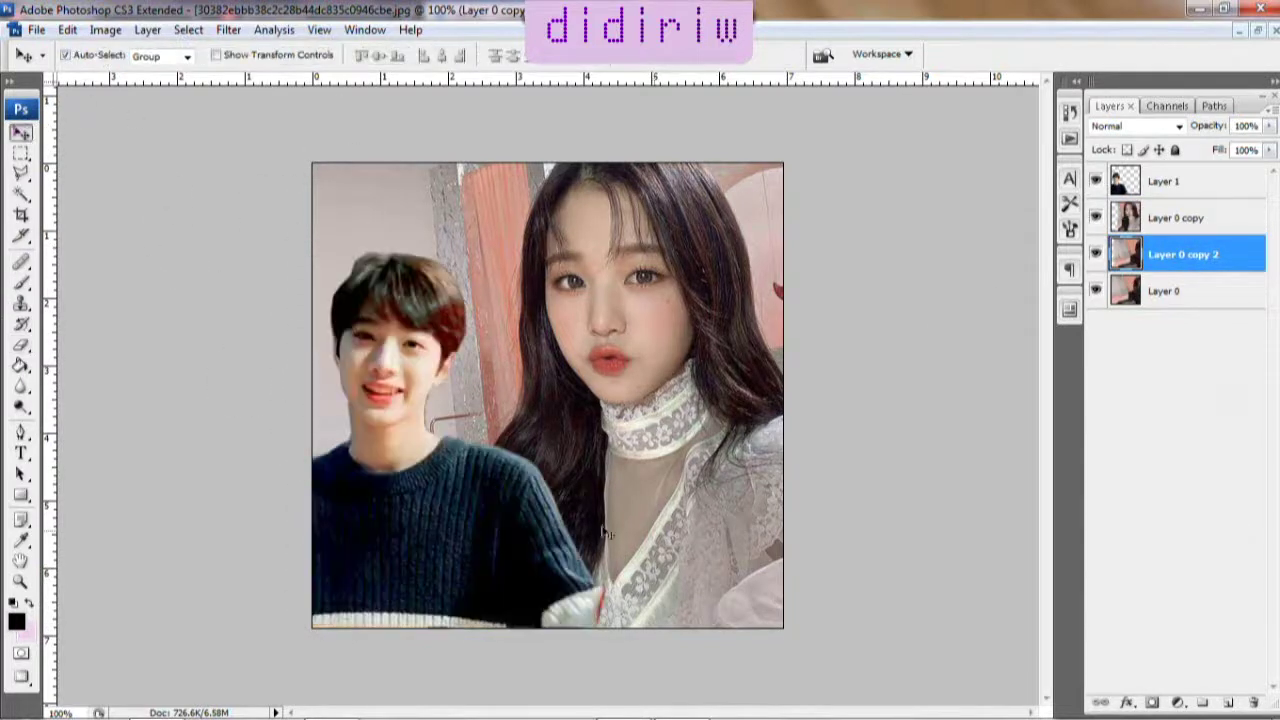
{"action": "left_click_drag", "start_coordinate": [440, 540], "coordinate": [530, 527]}
{"action": "left_click", "coordinate": [1269, 126]}
{"action": "left_click_drag", "start_coordinate": [1262, 152], "coordinate": [1230, 152]}
Scale the young man up from his top-left corner and nudge him into place
{"action": "left_click", "coordinate": [67, 29]}
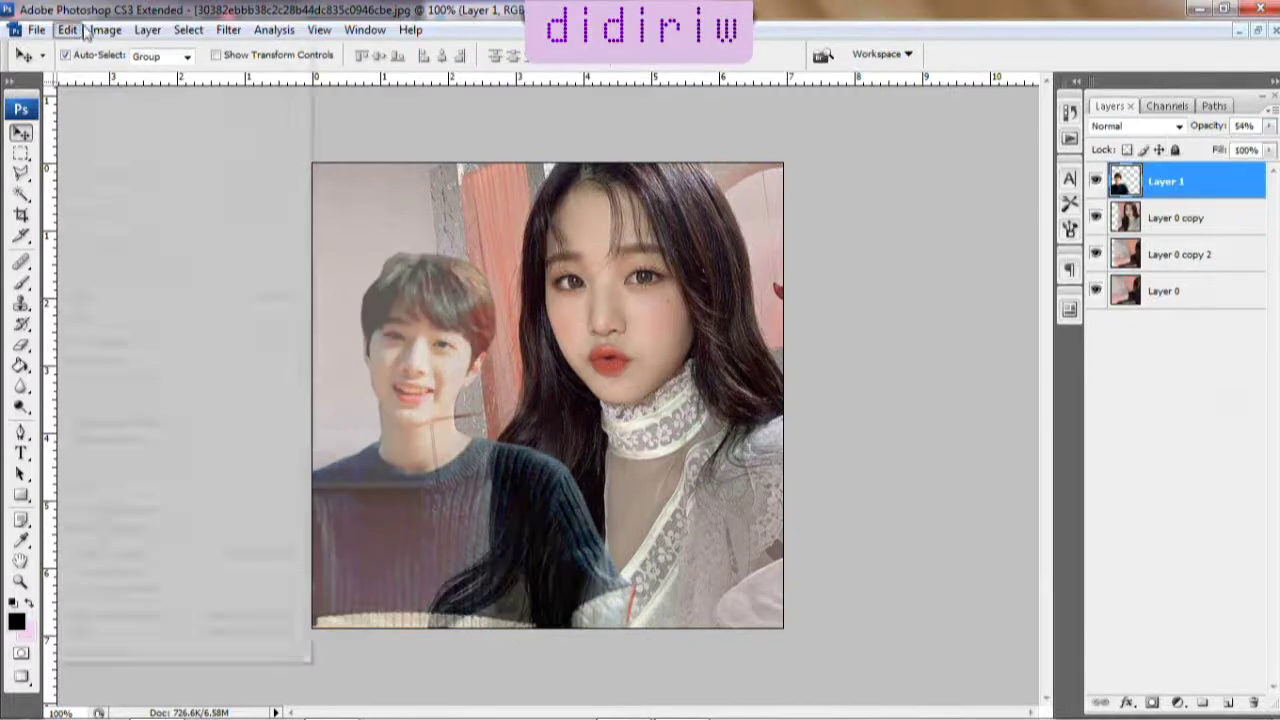
{"action": "left_click", "coordinate": [337, 386]}
{"action": "mouse_move", "coordinate": [224, 251]}
{"action": "left_mouse_down"}
{"action": "mouse_move", "coordinate": [93, 131]}
{"action": "mouse_move", "coordinate": [118, 161]}
{"action": "left_mouse_up"}
{"action": "left_click", "coordinate": [795, 57]}
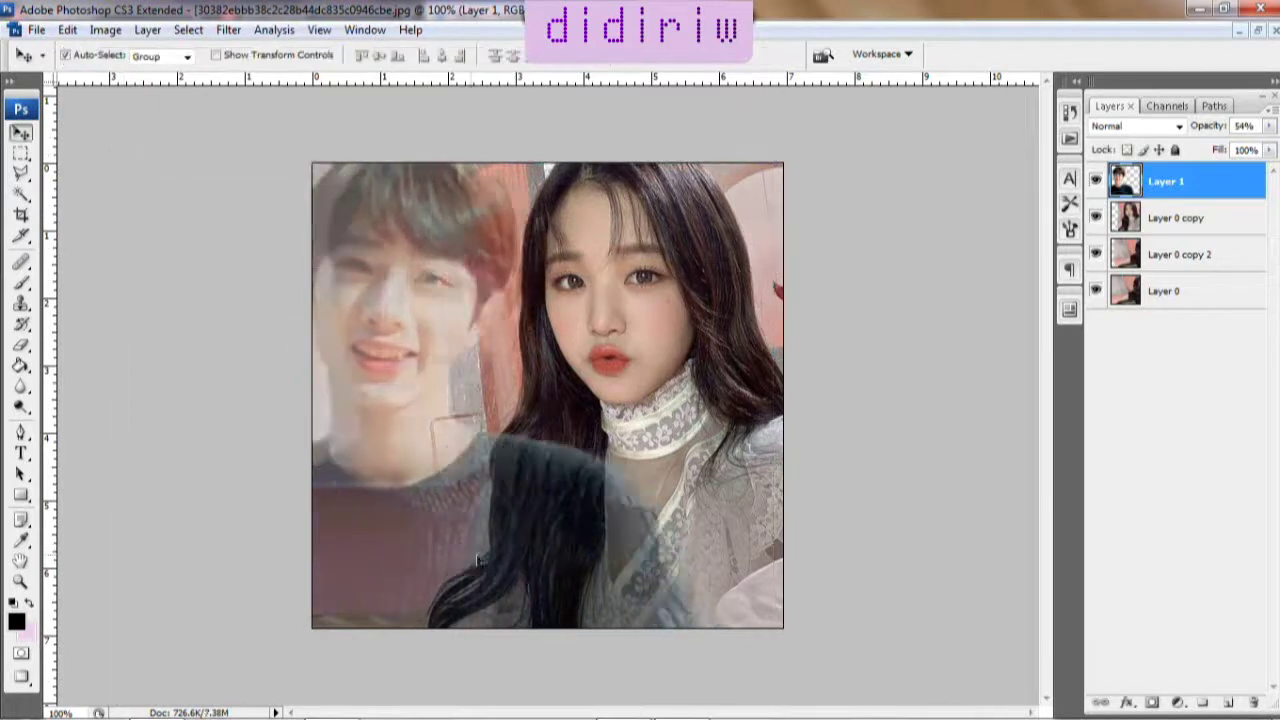
{"action": "left_click_drag", "start_coordinate": [482, 580], "coordinate": [493, 566]}
Flip the young man horizontally and reposition him on the left side
{"action": "left_click", "coordinate": [67, 29]}
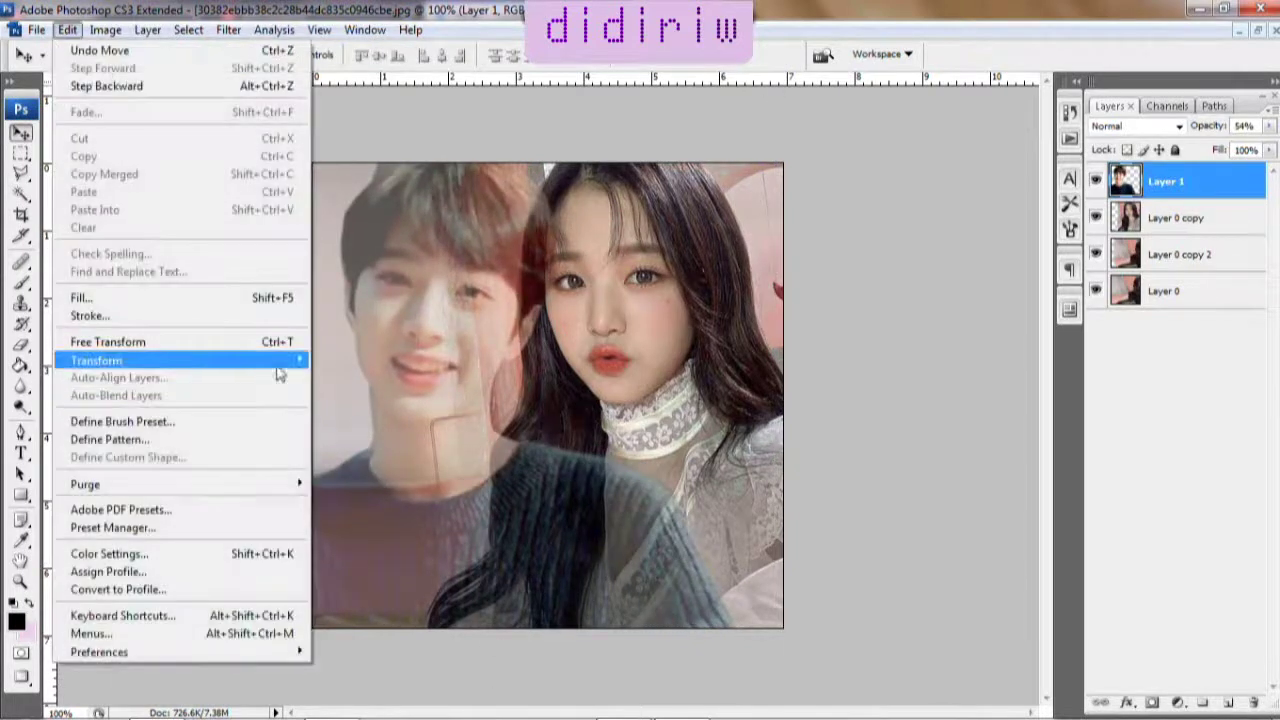
{"action": "left_click", "coordinate": [360, 563]}
{"action": "mouse_move", "coordinate": [435, 541]}
{"action": "left_mouse_down"}
{"action": "mouse_move", "coordinate": [445, 502]}
{"action": "mouse_move", "coordinate": [432, 506]}
{"action": "left_mouse_up"}
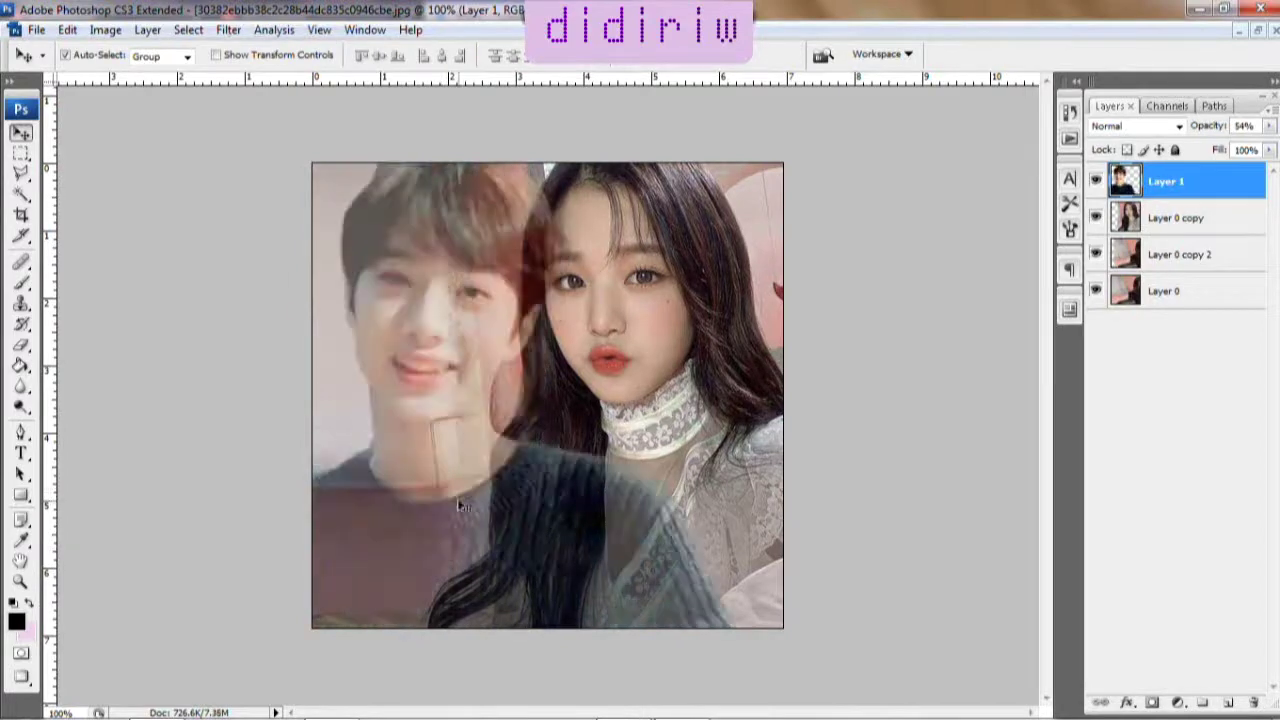
{"action": "left_click", "coordinate": [67, 29]}
{"action": "left_click", "coordinate": [340, 581]}
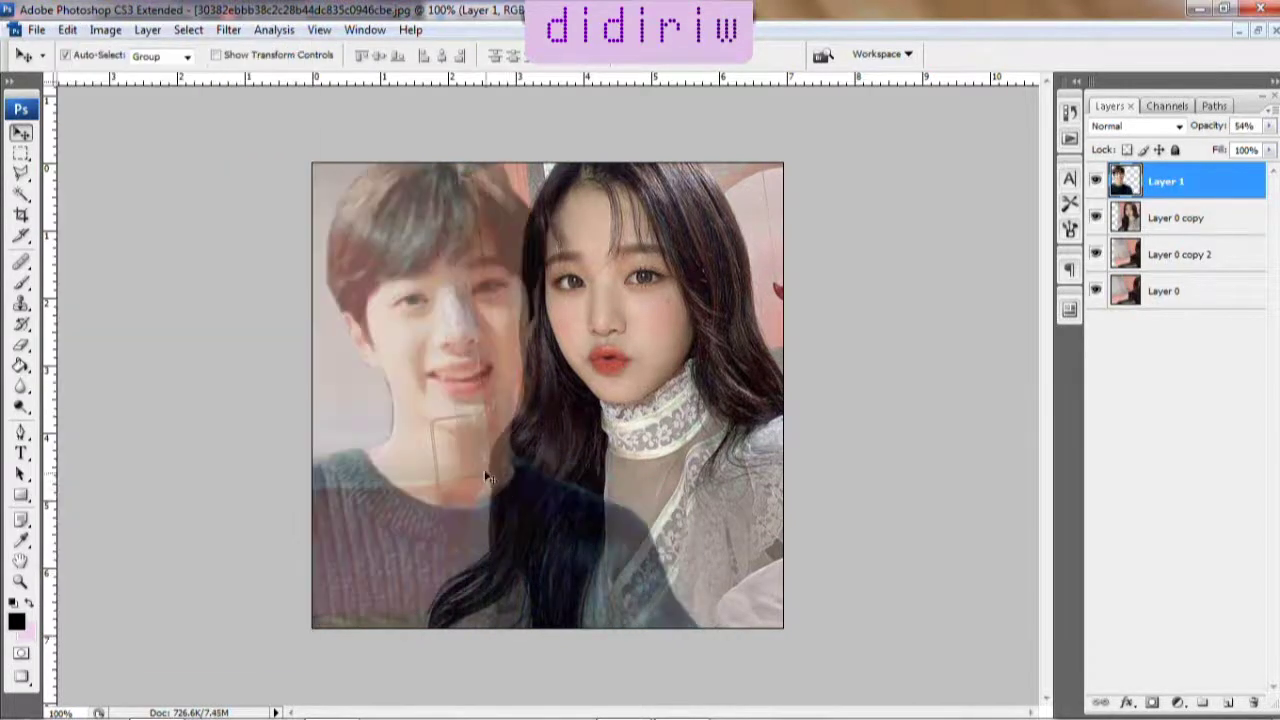
{"action": "mouse_move", "coordinate": [459, 467]}
{"action": "left_mouse_down"}
{"action": "mouse_move", "coordinate": [471, 474]}
{"action": "mouse_move", "coordinate": [457, 471]}
{"action": "left_mouse_up"}
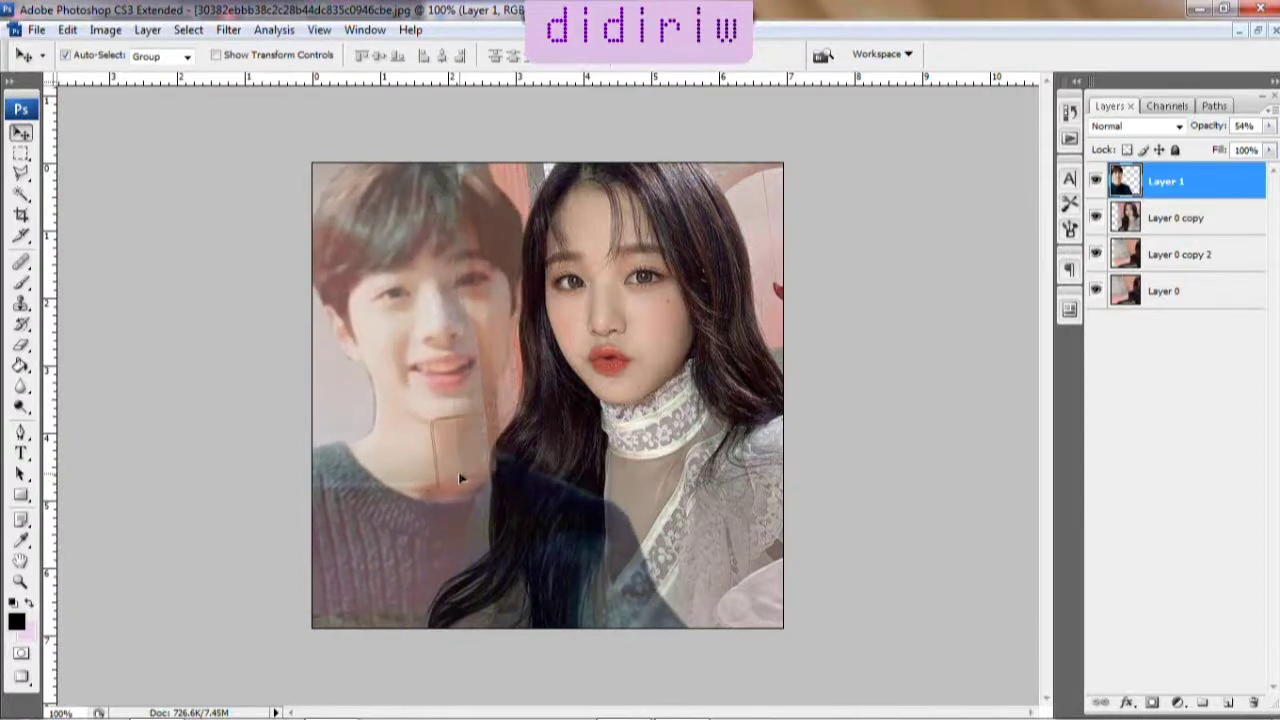
{"action": "left_click", "coordinate": [67, 29]}
{"action": "mouse_move", "coordinate": [96, 360]}
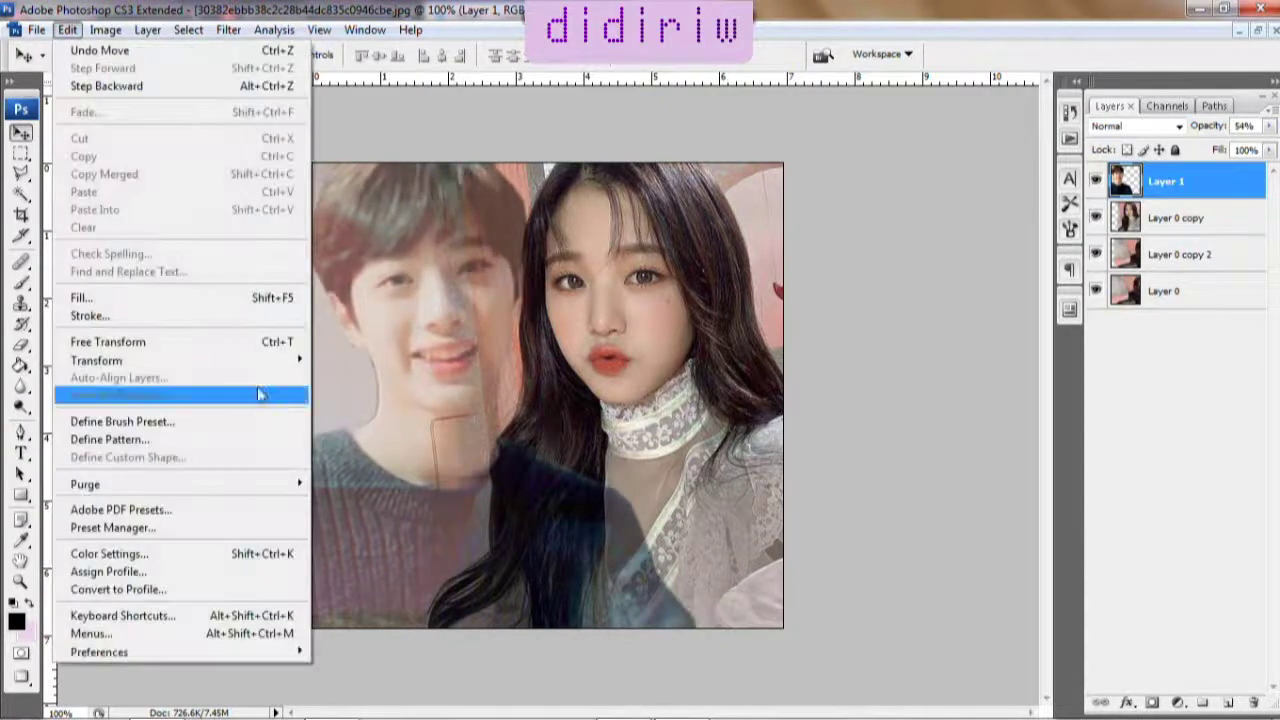
{"action": "left_click", "coordinate": [357, 557]}
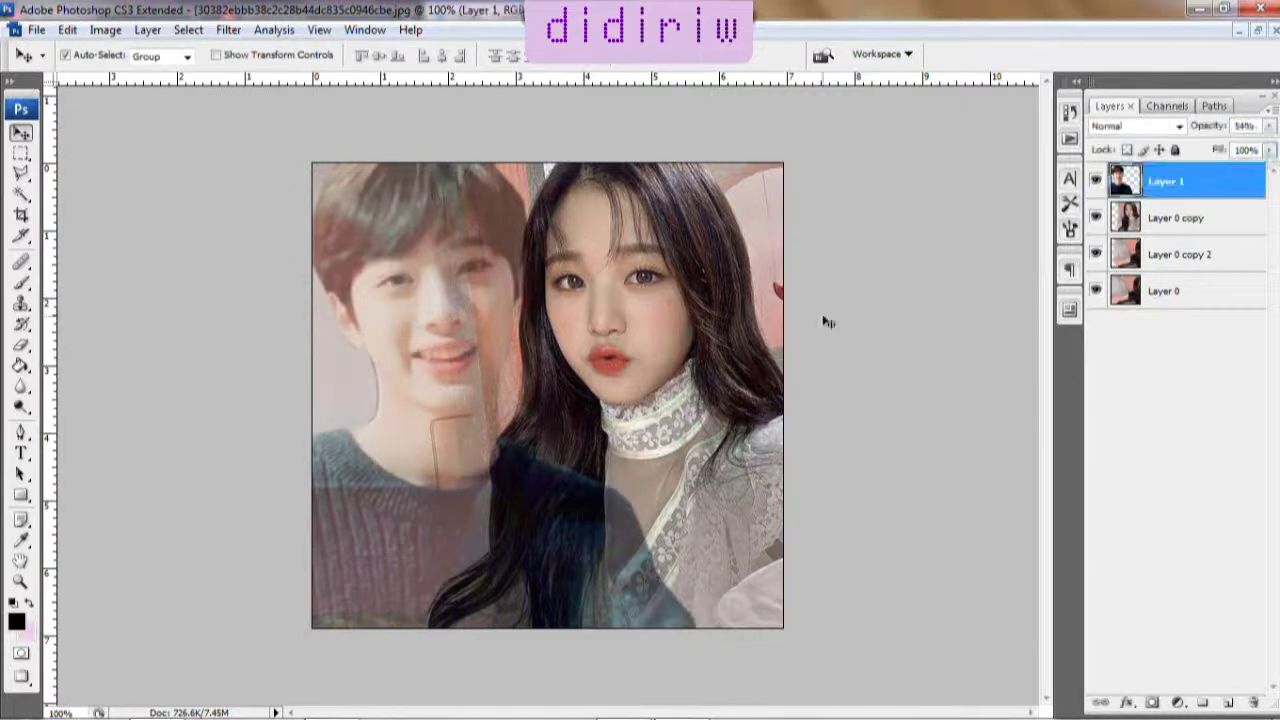
{"action": "left_click_drag", "start_coordinate": [463, 396], "coordinate": [448, 387]}
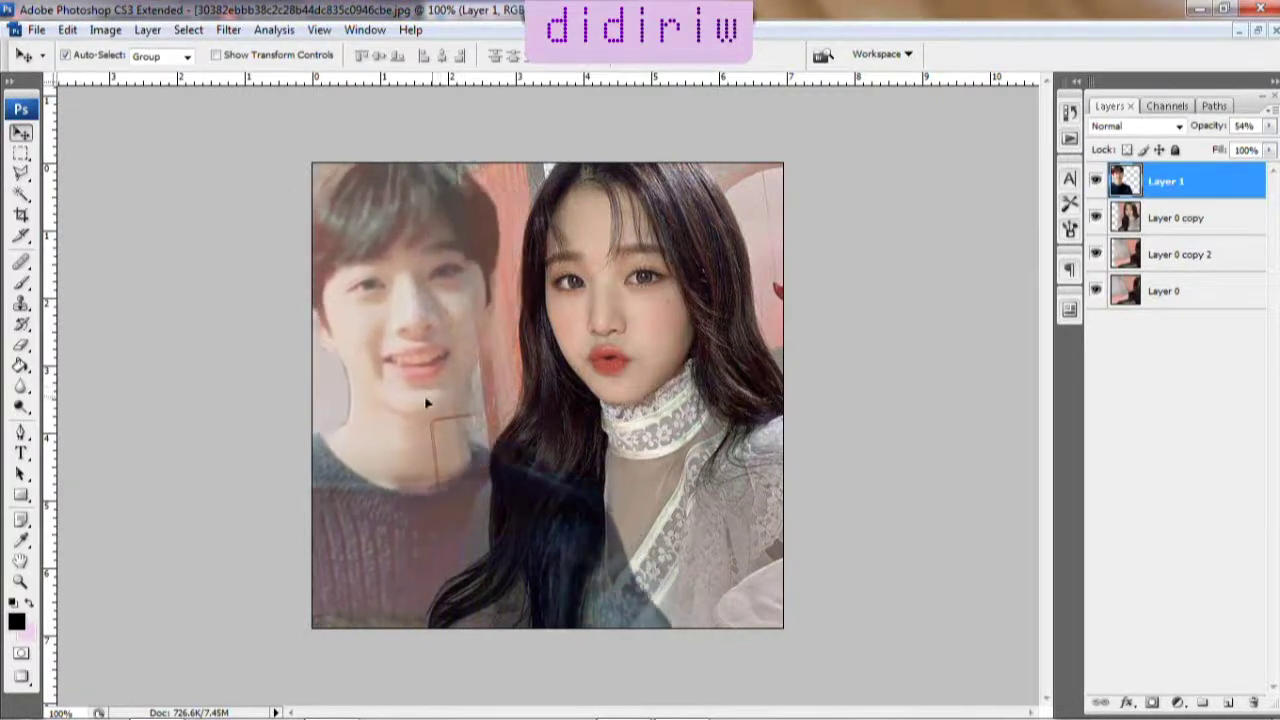
Move the woman's layer right, adjust the young man, and set his opacity to 40%
{"action": "left_click", "coordinate": [1178, 217]}
{"action": "left_click_drag", "start_coordinate": [632, 366], "coordinate": [658, 347]}
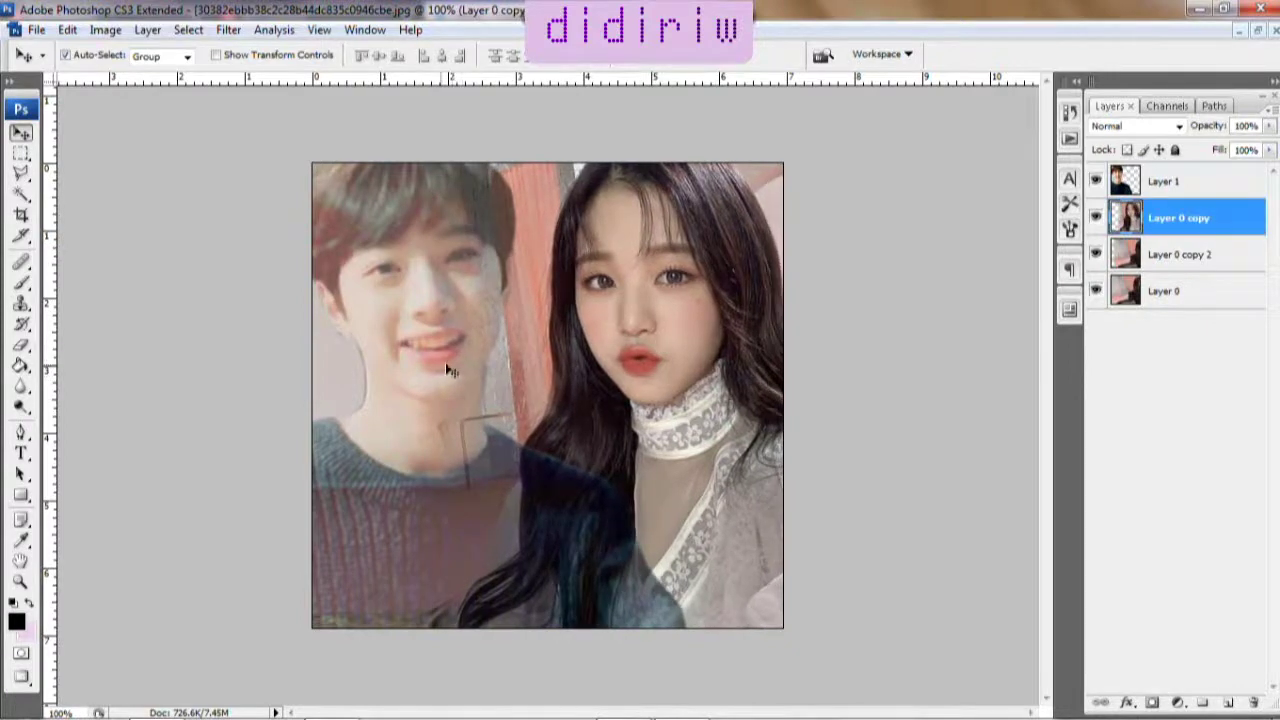
{"action": "mouse_move", "coordinate": [450, 370]}
{"action": "left_mouse_down"}
{"action": "mouse_move", "coordinate": [463, 342]}
{"action": "mouse_move", "coordinate": [460, 356]}
{"action": "mouse_move", "coordinate": [489, 363]}
{"action": "mouse_move", "coordinate": [457, 377]}
{"action": "mouse_move", "coordinate": [468, 360]}
{"action": "left_mouse_up"}
{"action": "left_click", "coordinate": [1268, 125]}
{"action": "mouse_move", "coordinate": [1220, 143]}
{"action": "left_mouse_down"}
{"action": "mouse_move", "coordinate": [1268, 143]}
{"action": "mouse_move", "coordinate": [1190, 174]}
{"action": "mouse_move", "coordinate": [1210, 172]}
{"action": "left_mouse_up"}
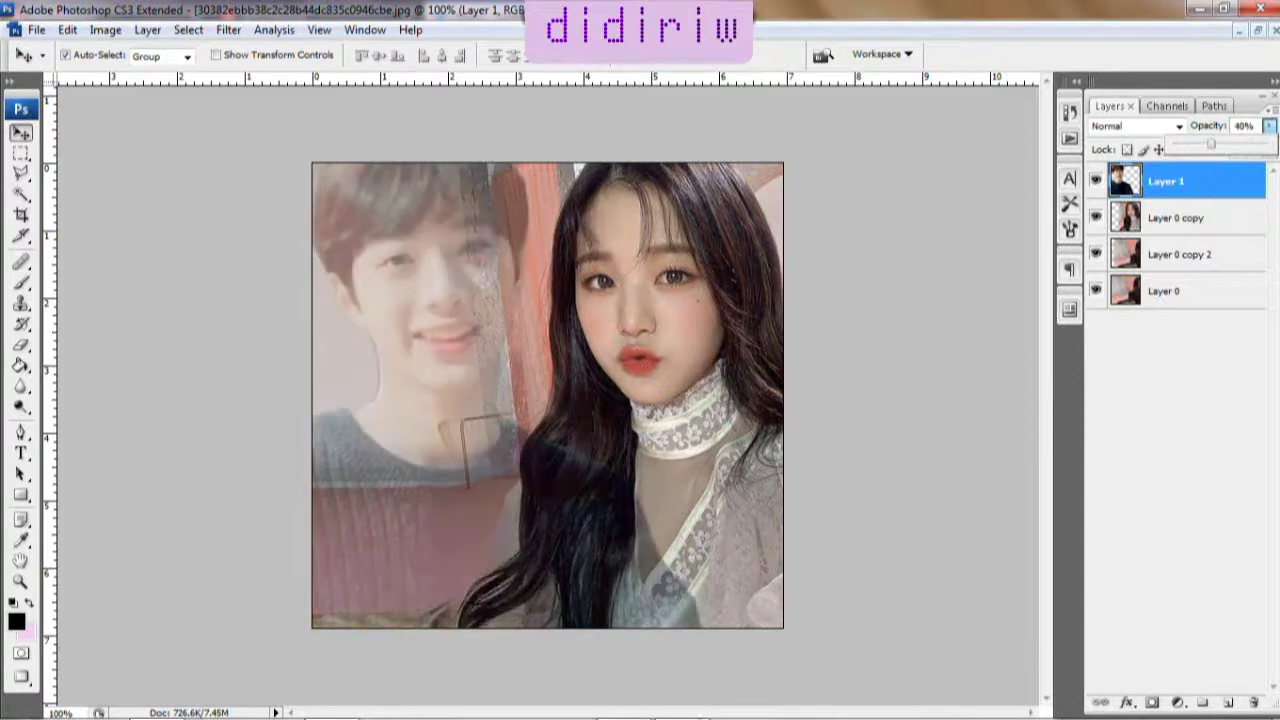
Zoom in on the woman's hair and erase the young man's overlapping pixels from it
{"action": "left_click", "coordinate": [21, 580]}
{"action": "left_click", "coordinate": [549, 543]}
{"action": "left_click", "coordinate": [574, 191]}
{"action": "key", "text": "e"}
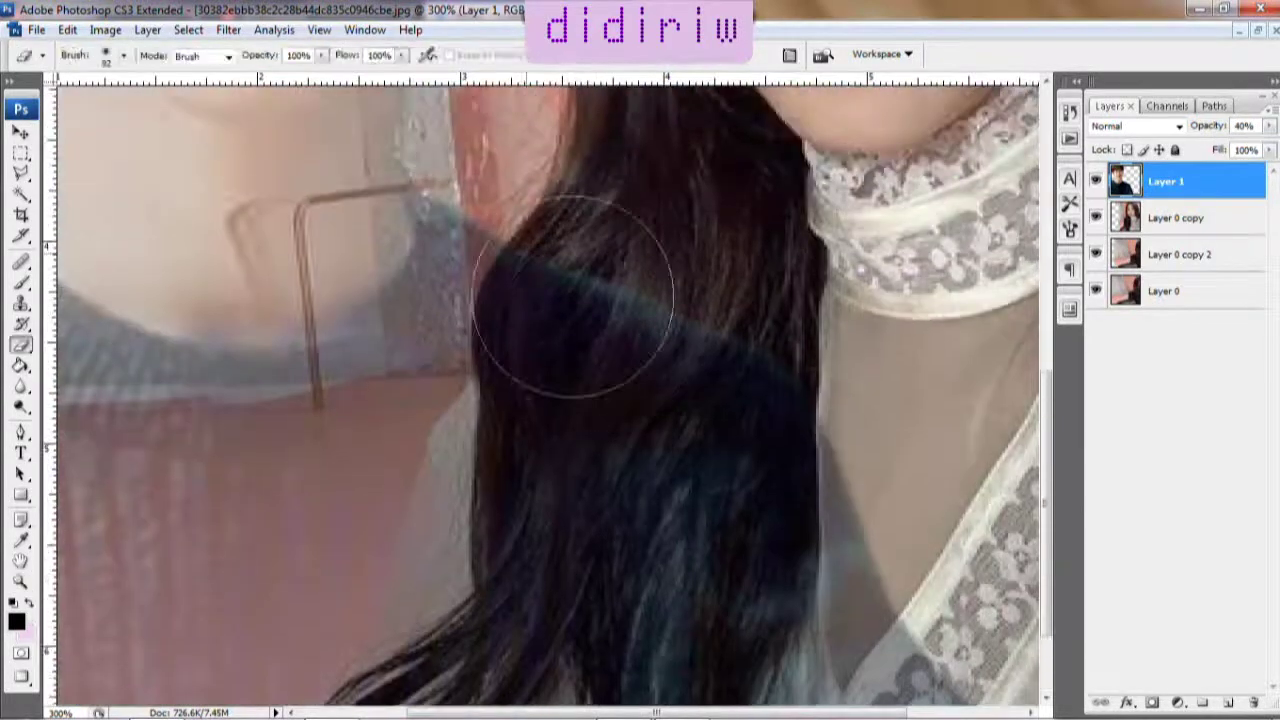
{"action": "left_click", "coordinate": [123, 55]}
{"action": "left_click", "coordinate": [700, 400]}
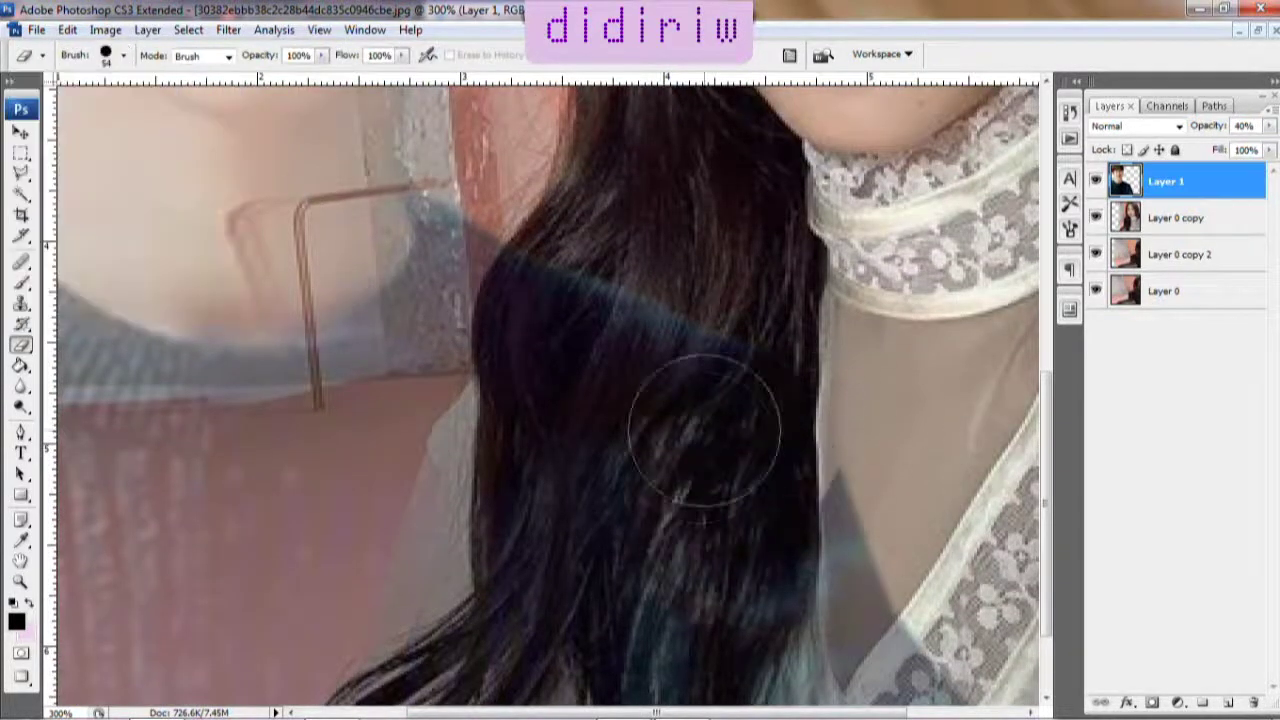
{"action": "left_click_drag", "start_coordinate": [700, 400], "coordinate": [800, 320]}
{"action": "mouse_move", "coordinate": [583, 317]}
{"action": "left_mouse_down"}
{"action": "mouse_move", "coordinate": [557, 314]}
{"action": "mouse_move", "coordinate": [508, 470]}
{"action": "mouse_move", "coordinate": [543, 429]}
{"action": "mouse_move", "coordinate": [514, 443]}
{"action": "mouse_move", "coordinate": [500, 480]}
{"action": "mouse_move", "coordinate": [486, 471]}
{"action": "mouse_move", "coordinate": [514, 471]}
{"action": "mouse_move", "coordinate": [452, 505]}
{"action": "mouse_move", "coordinate": [449, 400]}
{"action": "mouse_move", "coordinate": [470, 385]}
{"action": "mouse_move", "coordinate": [457, 394]}
{"action": "mouse_move", "coordinate": [471, 432]}
{"action": "mouse_move", "coordinate": [450, 450]}
{"action": "mouse_move", "coordinate": [429, 410]}
{"action": "mouse_move", "coordinate": [496, 418]}
{"action": "mouse_move", "coordinate": [457, 428]}
{"action": "mouse_move", "coordinate": [471, 443]}
{"action": "mouse_move", "coordinate": [428, 423]}
{"action": "mouse_move", "coordinate": [585, 420]}
{"action": "mouse_move", "coordinate": [580, 660]}
{"action": "mouse_move", "coordinate": [850, 680]}
{"action": "mouse_move", "coordinate": [600, 510]}
{"action": "mouse_move", "coordinate": [350, 650]}
{"action": "mouse_move", "coordinate": [370, 650]}
{"action": "mouse_move", "coordinate": [400, 620]}
{"action": "mouse_move", "coordinate": [390, 600]}
{"action": "mouse_move", "coordinate": [405, 610]}
{"action": "mouse_move", "coordinate": [440, 560]}
{"action": "mouse_move", "coordinate": [470, 500]}
{"action": "mouse_move", "coordinate": [390, 520]}
{"action": "mouse_move", "coordinate": [495, 385]}
{"action": "left_mouse_up"}
{"action": "scroll", "coordinate": [514, 471], "scroll_direction": "down", "scroll_amount": 2}
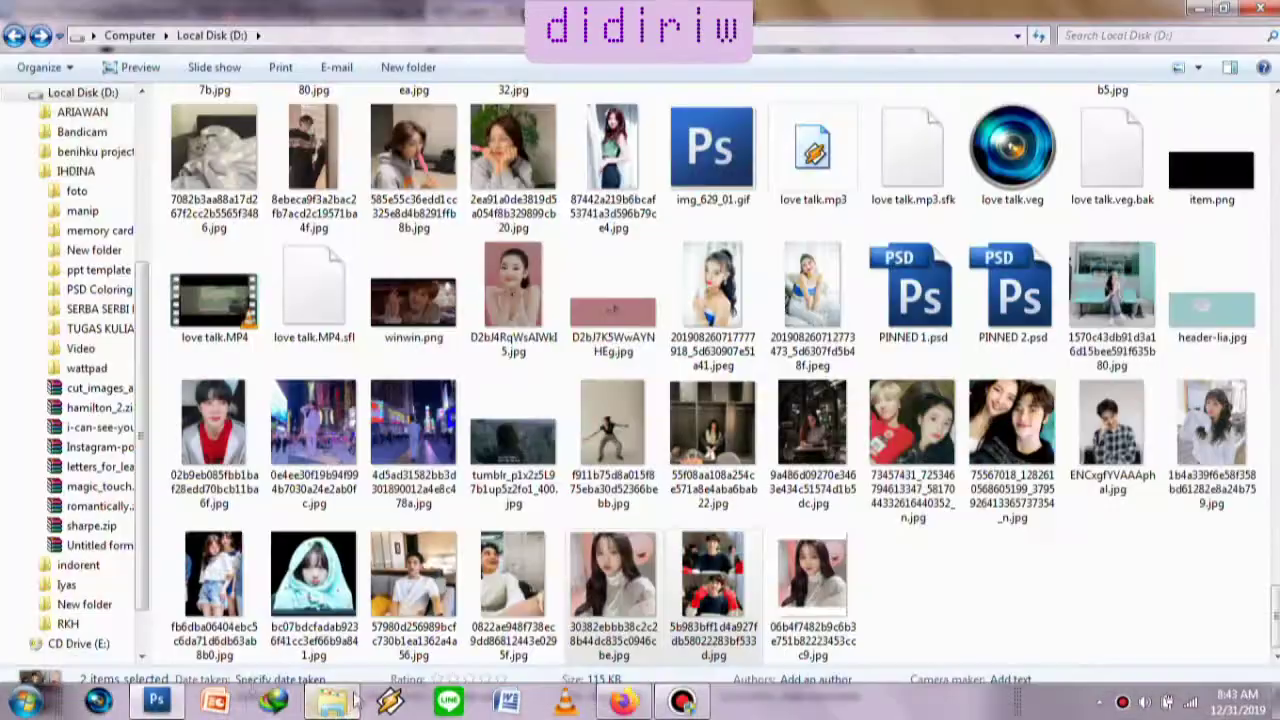
{"action": "scroll", "coordinate": [560, 314], "scroll_direction": "up", "scroll_amount": 3}
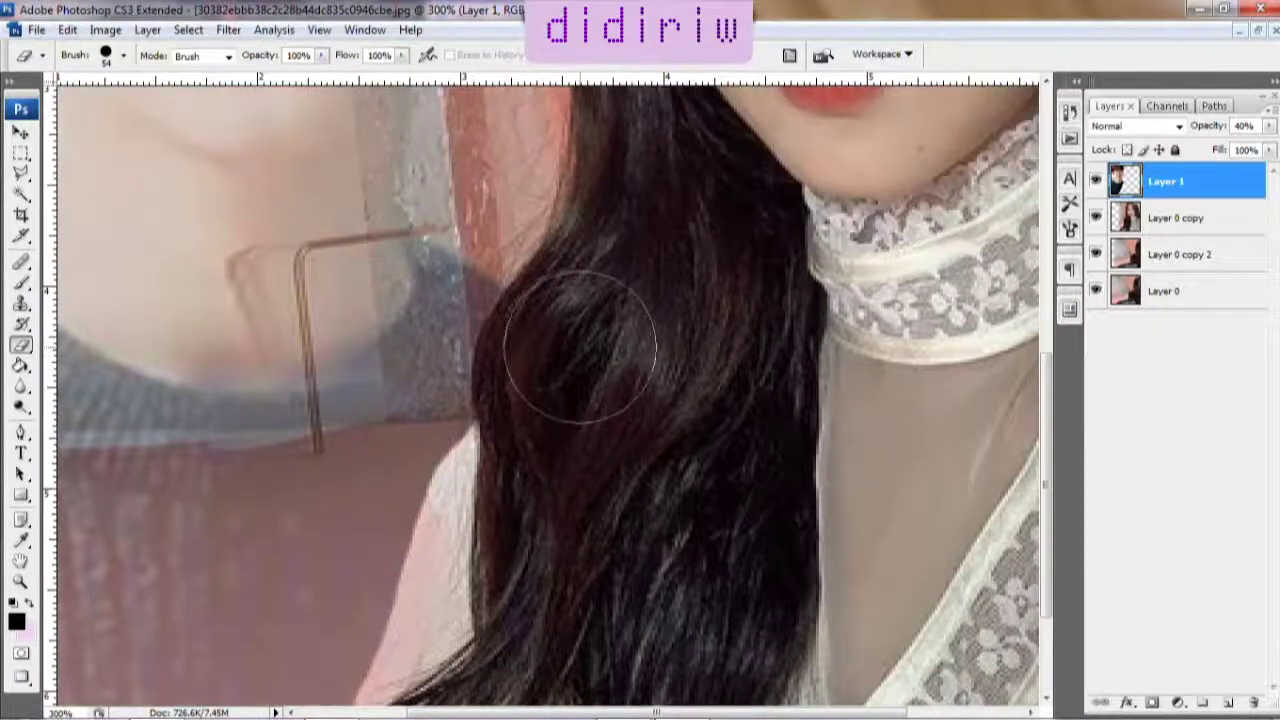
Return the young man's layer to 100% opacity
{"action": "left_click_drag", "start_coordinate": [1274, 133], "coordinate": [1278, 145]}
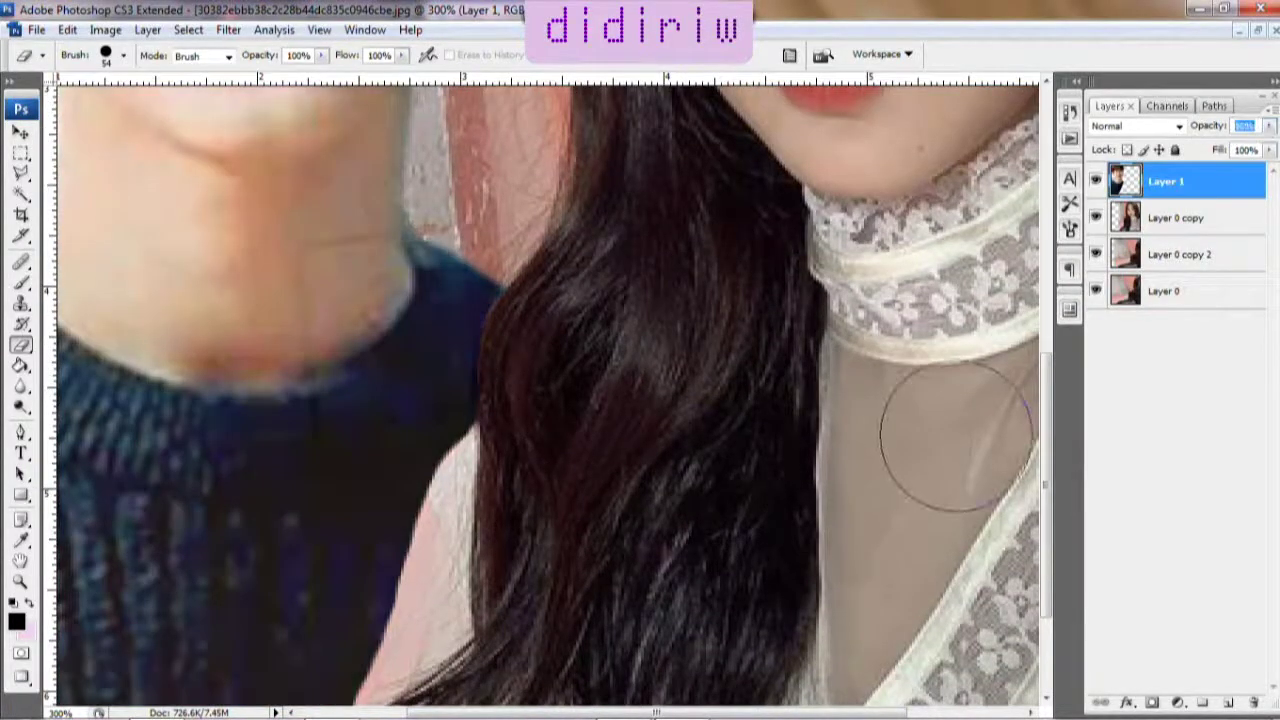
{"action": "left_click", "coordinate": [1220, 423]}
{"action": "key", "text": "v"}
{"action": "scroll", "coordinate": [1047, 383], "scroll_direction": "down", "scroll_amount": 3}
Make the young man's layer active with the Blur tool and fit the image on screen
{"action": "key", "text": "r"}
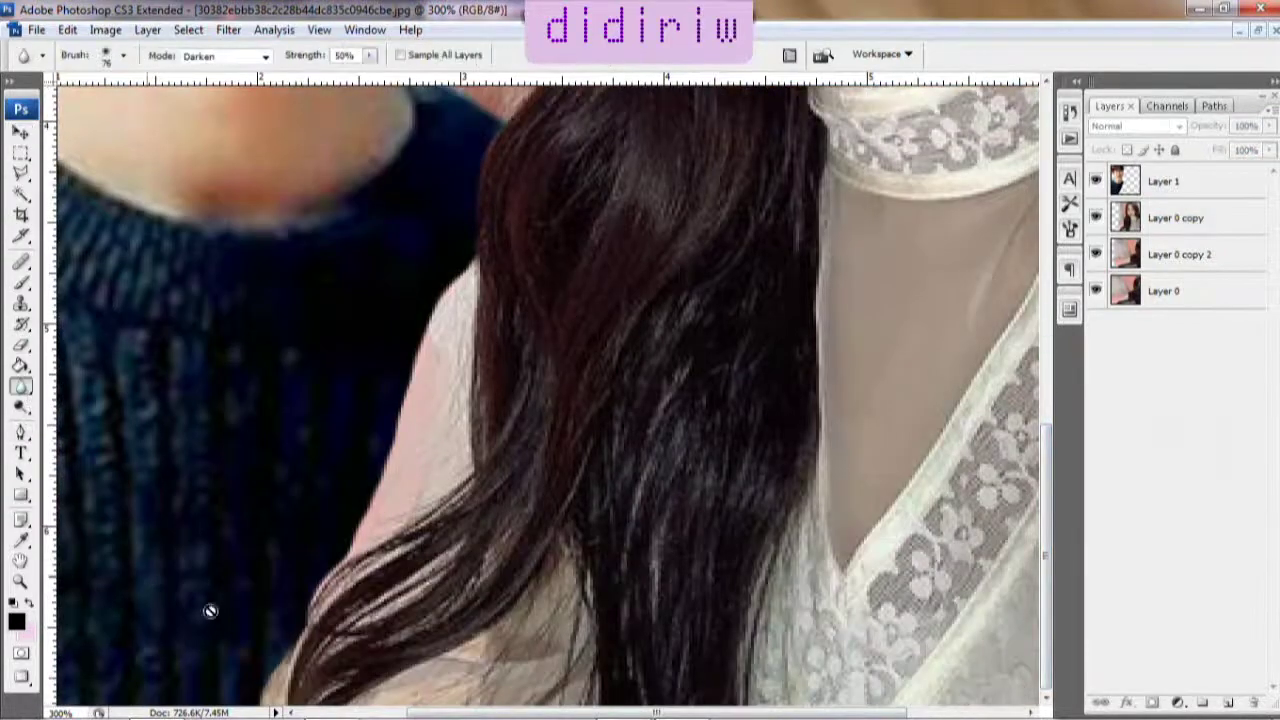
{"action": "left_click", "coordinate": [1200, 181]}
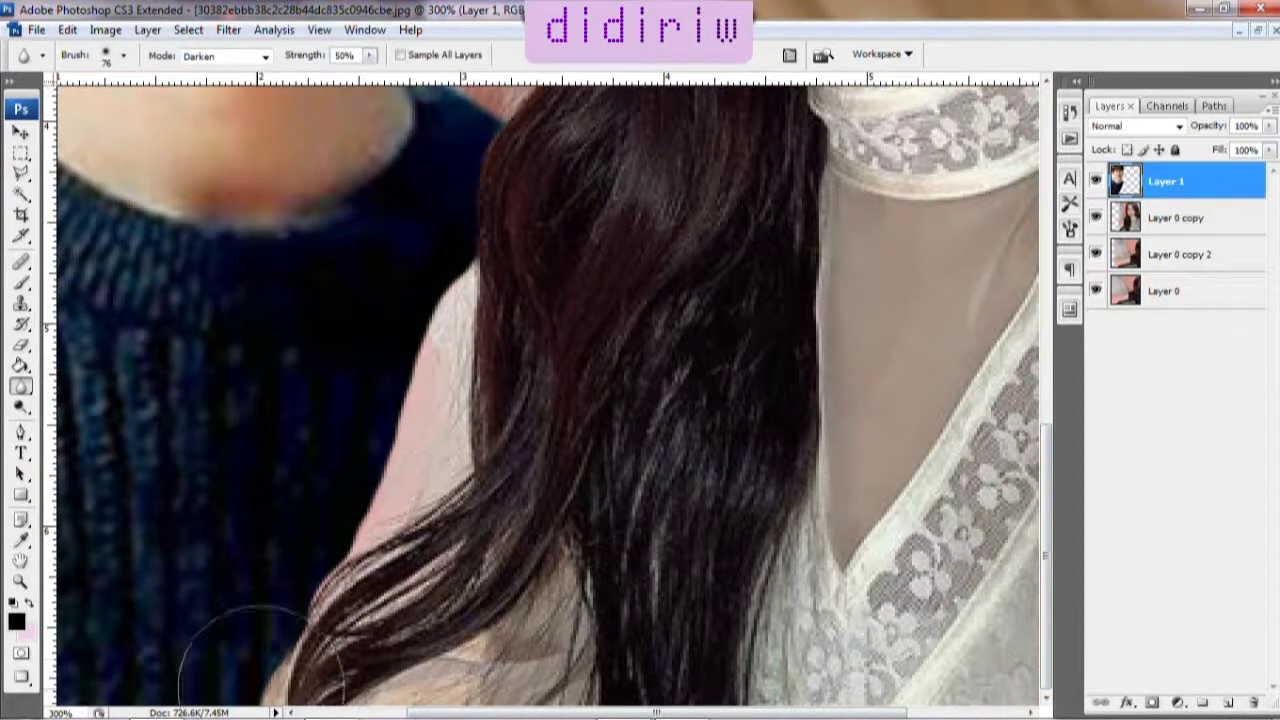
{"action": "scroll", "coordinate": [286, 643], "scroll_direction": "up", "scroll_amount": 2}
{"action": "key", "text": "z"}
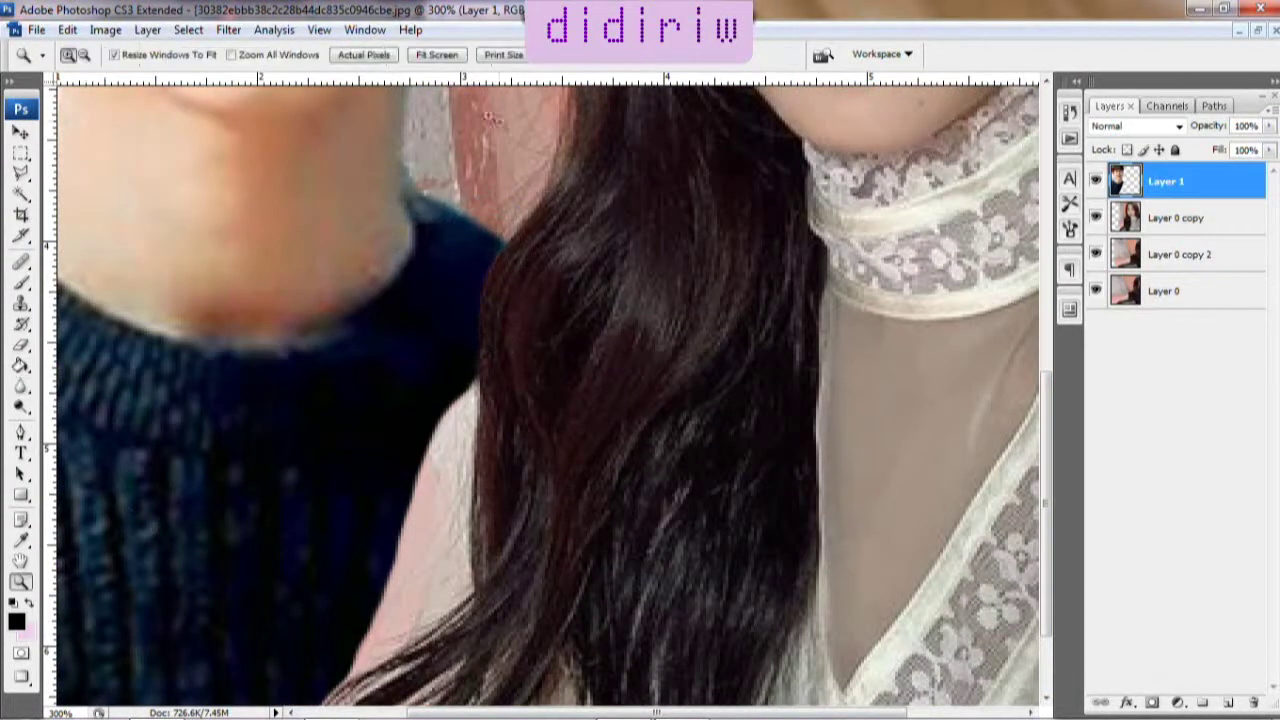
{"action": "left_click", "coordinate": [445, 55]}
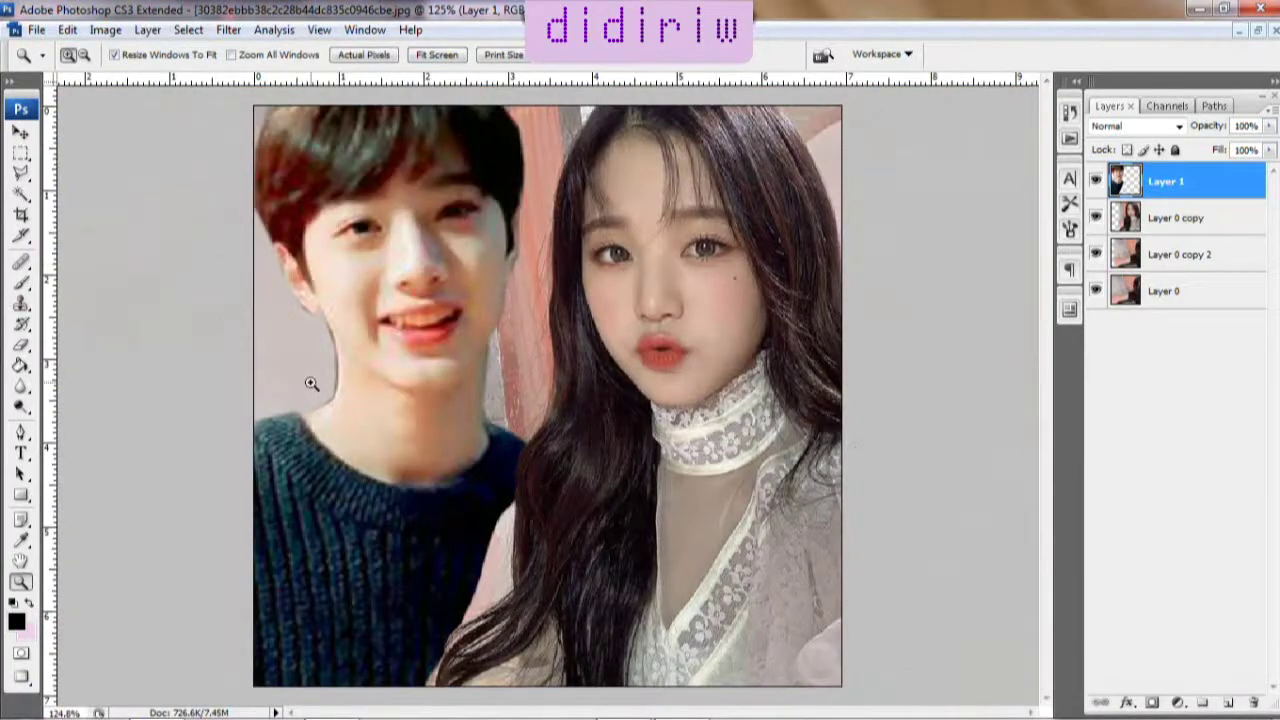
{"action": "key", "text": "ctrl+plus"}
{"action": "key", "text": "ctrl+plus"}
{"action": "key", "text": "ctrl+plus"}
Zoom in on the young man's face and set the eraser brush to 12 px
{"action": "left_click", "coordinate": [21, 344]}
{"action": "left_click", "coordinate": [115, 55]}
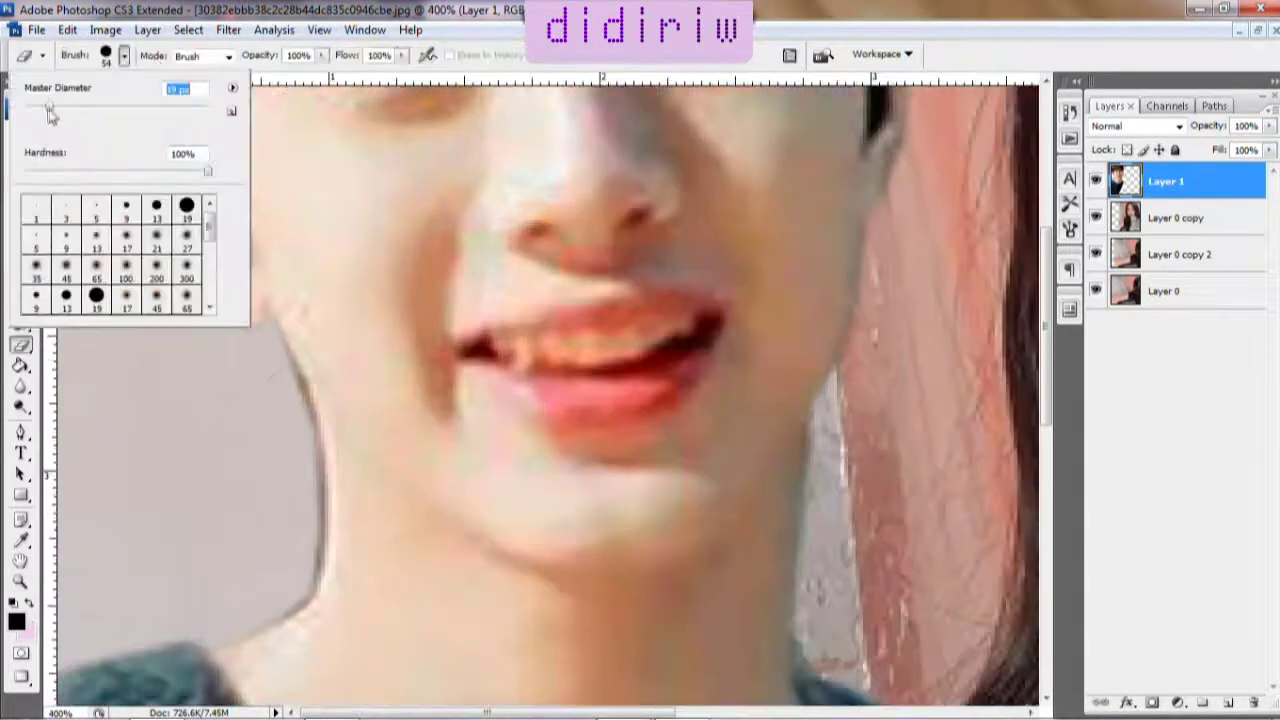
{"action": "type", "text": "12"}
{"action": "key", "text": "Return"}
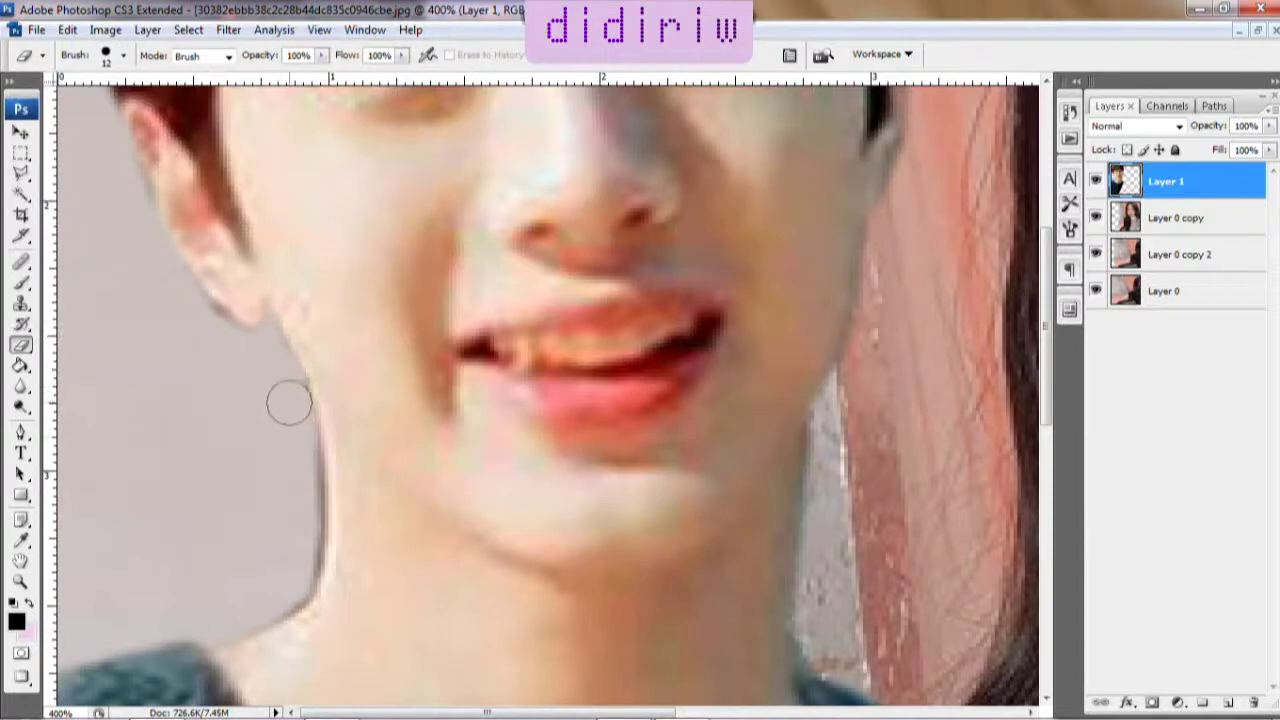
Erase the dark fringe along his neck and right jaw, then fit the image to screen
{"action": "left_click_drag", "start_coordinate": [293, 567], "coordinate": [304, 471]}
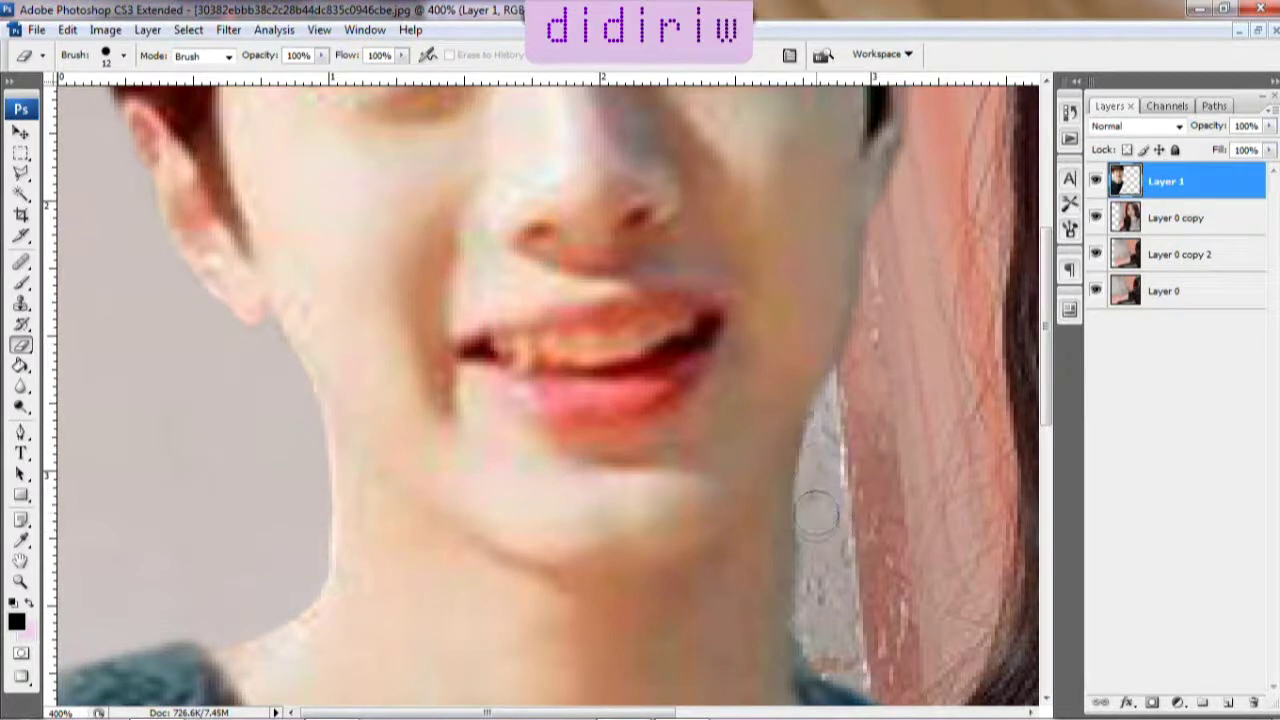
{"action": "left_click_drag", "start_coordinate": [817, 513], "coordinate": [819, 484]}
{"action": "scroll", "coordinate": [908, 420], "scroll_direction": "up", "scroll_amount": 5}
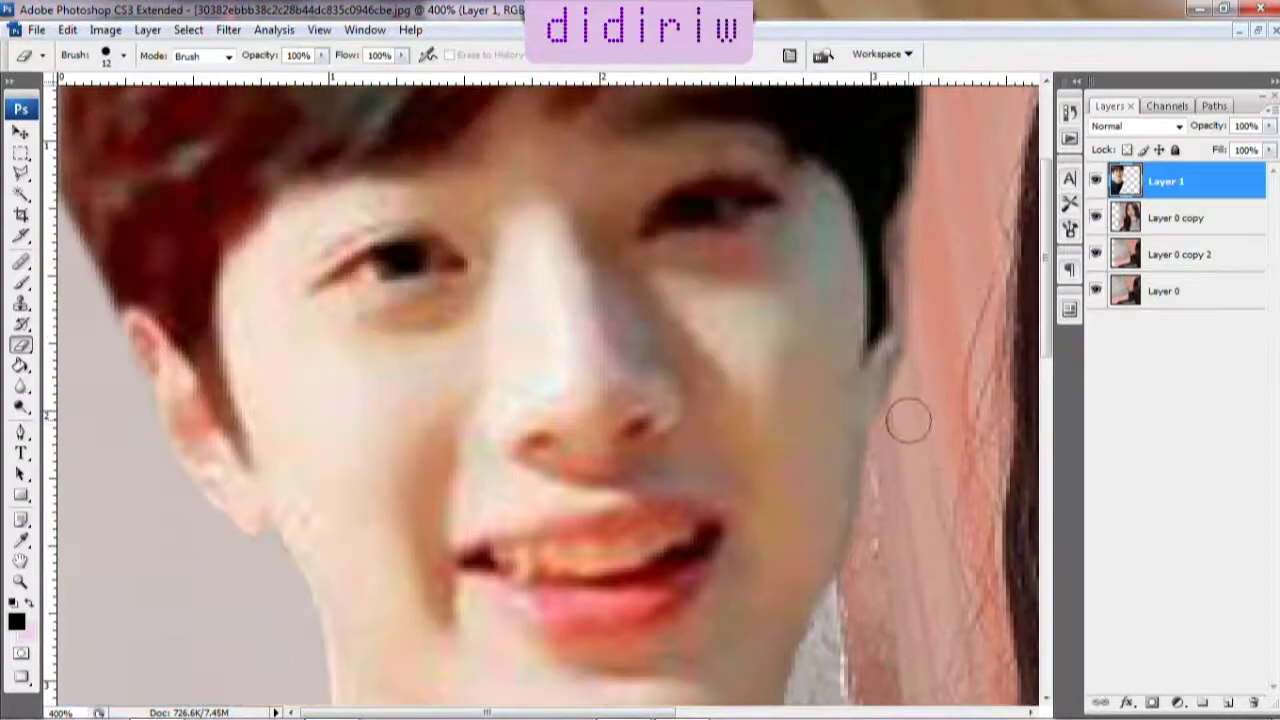
{"action": "scroll", "coordinate": [897, 428], "scroll_direction": "down", "scroll_amount": 3}
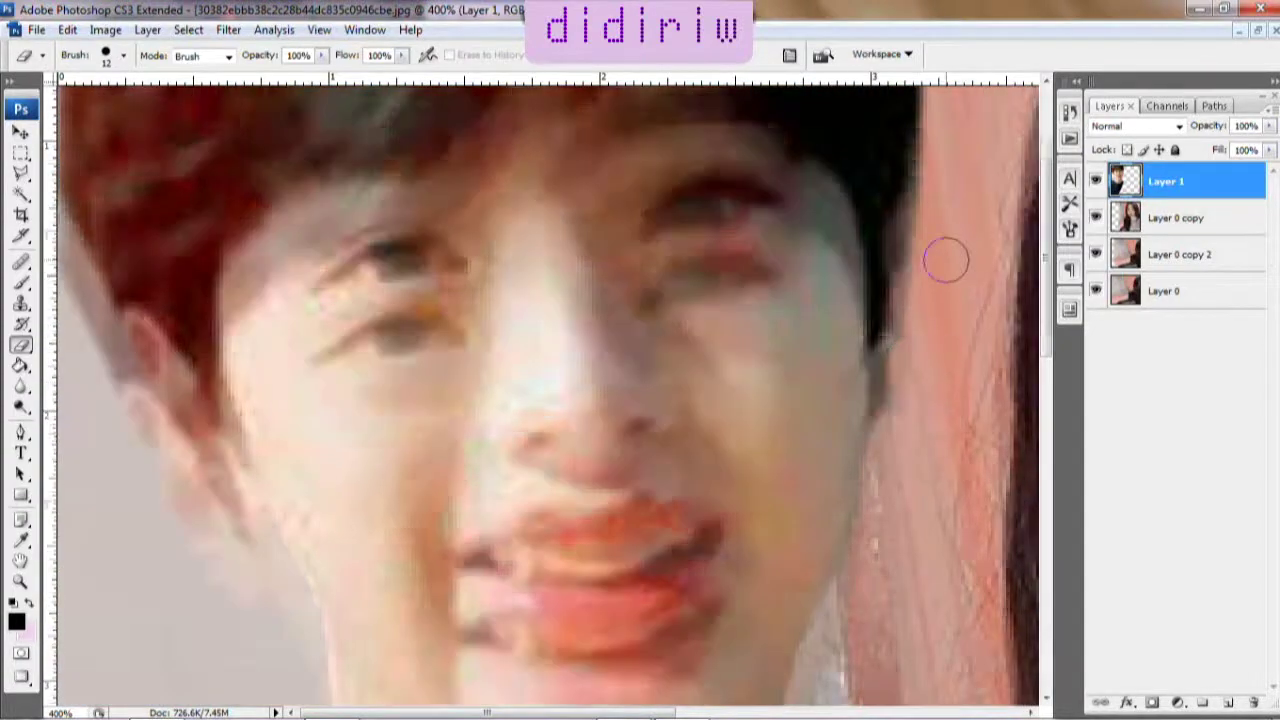
{"action": "scroll", "coordinate": [900, 350], "scroll_direction": "down", "scroll_amount": 2}
{"action": "scroll", "coordinate": [850, 420], "scroll_direction": "down", "scroll_amount": 7}
{"action": "scroll", "coordinate": [763, 503], "scroll_direction": "down", "scroll_amount": 4}
{"action": "key", "text": "ctrl+minus"}
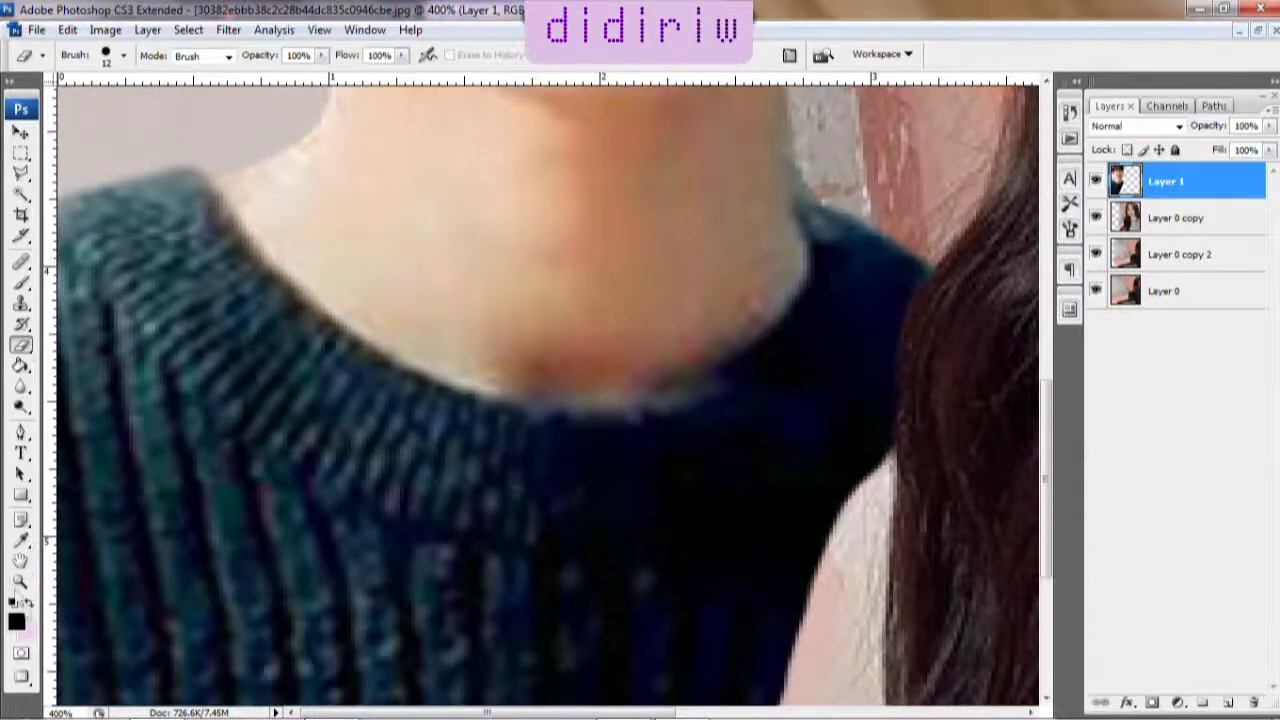
{"action": "key", "text": "z"}
{"action": "left_click", "coordinate": [437, 54]}
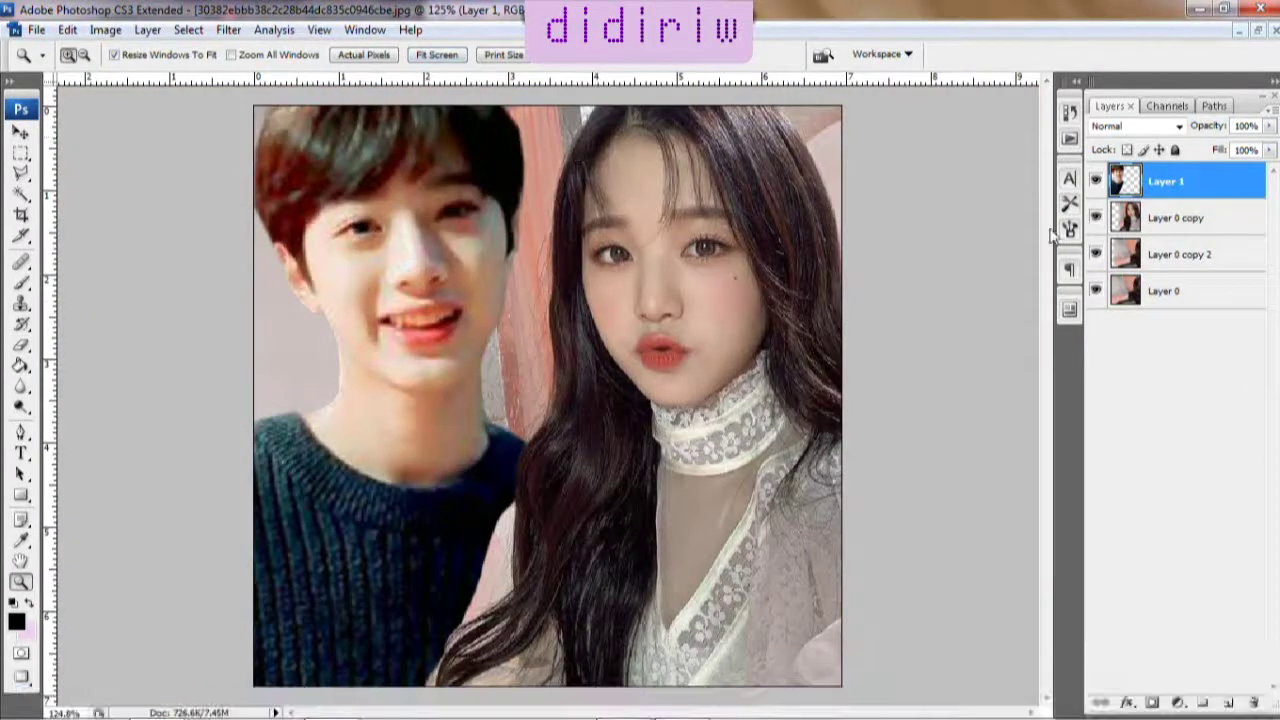
Merge the woman's three photo layers into Layer 0 copy
{"action": "left_click", "coordinate": [20, 387]}
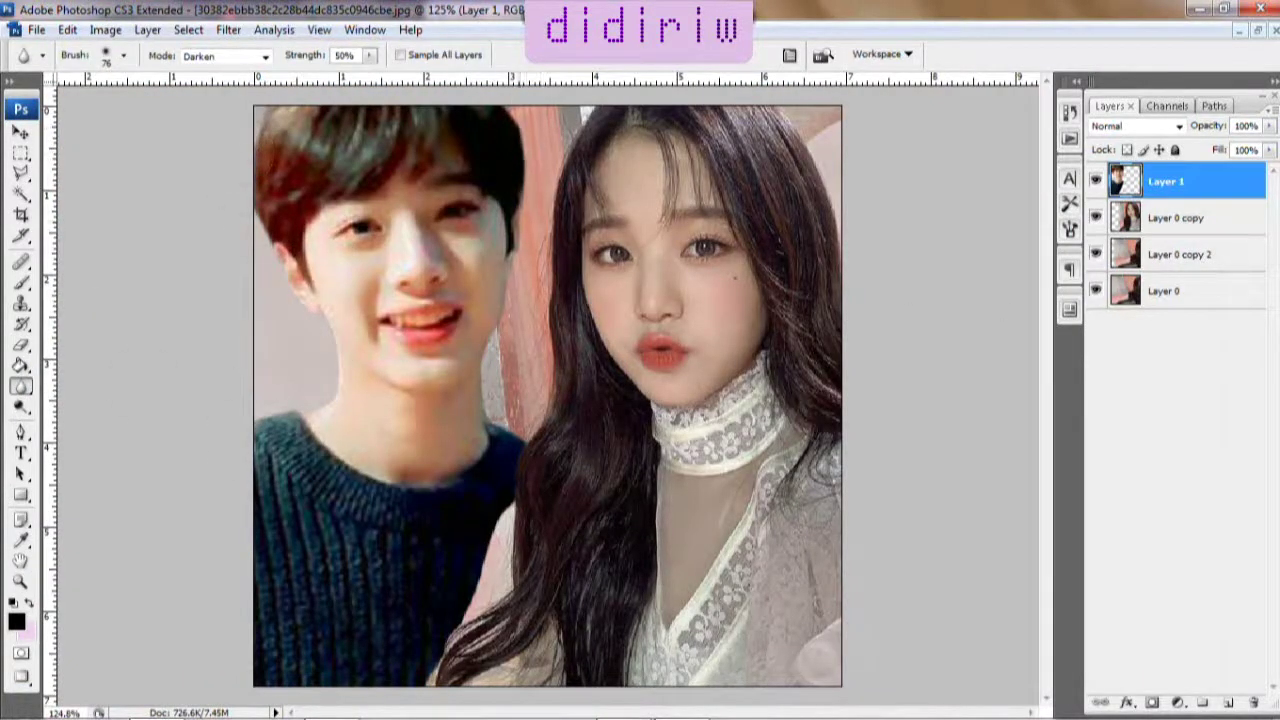
{"action": "left_click", "coordinate": [1190, 218]}
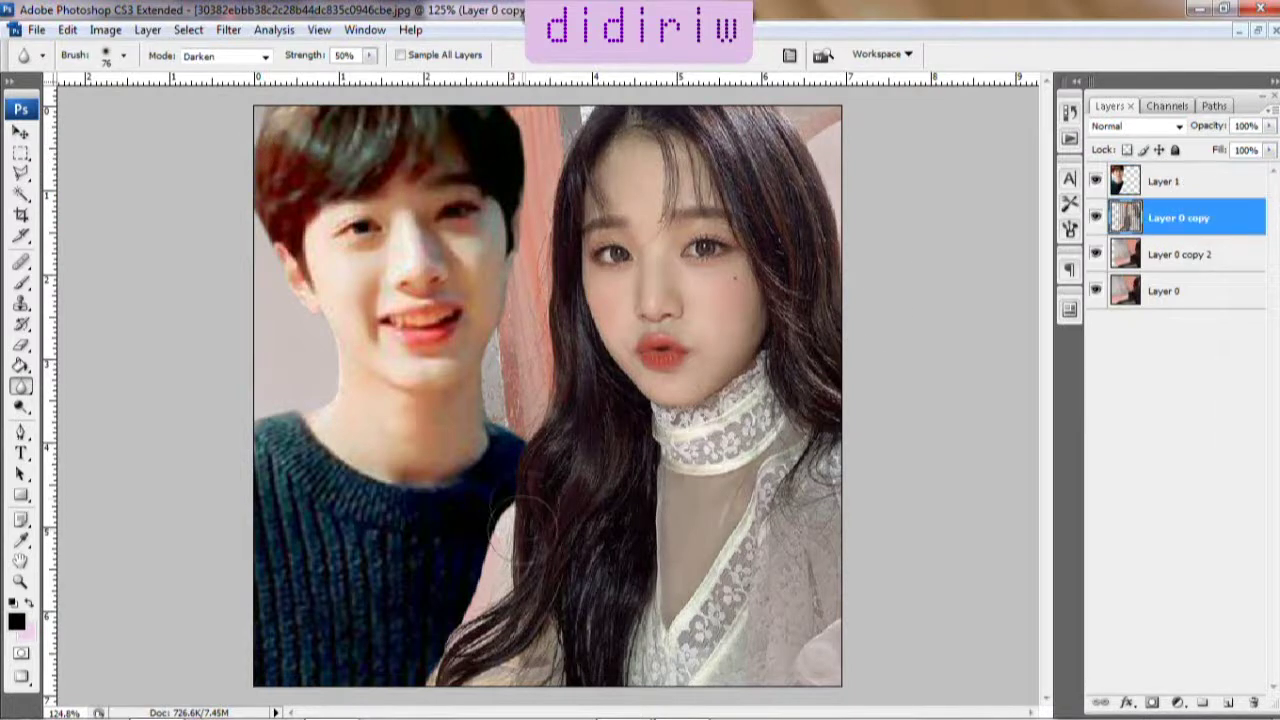
{"action": "key", "text": "v"}
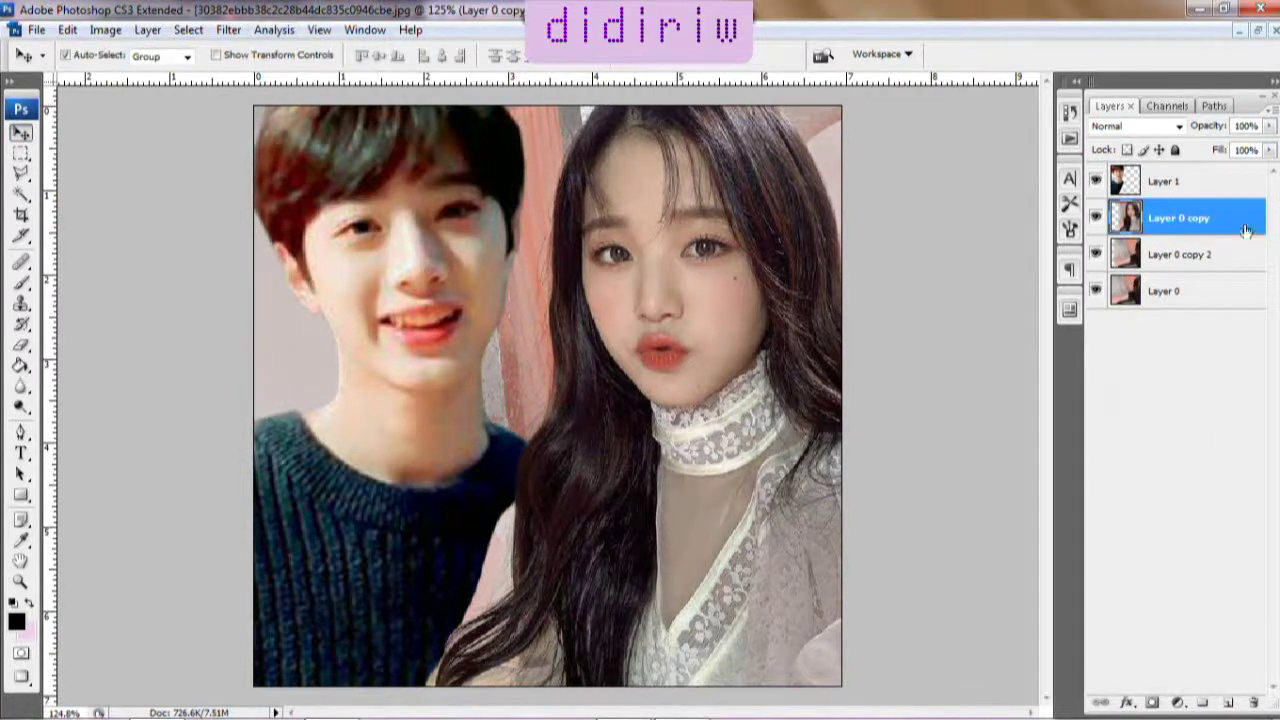
{"action": "left_click", "coordinate": [1200, 295], "text": "shift"}
{"action": "right_click", "coordinate": [1200, 295]}
{"action": "left_click", "coordinate": [1075, 663]}
Apply Surface Blur to the merged layer with radius 105 px and threshold 12 levels
{"action": "left_click", "coordinate": [228, 29]}
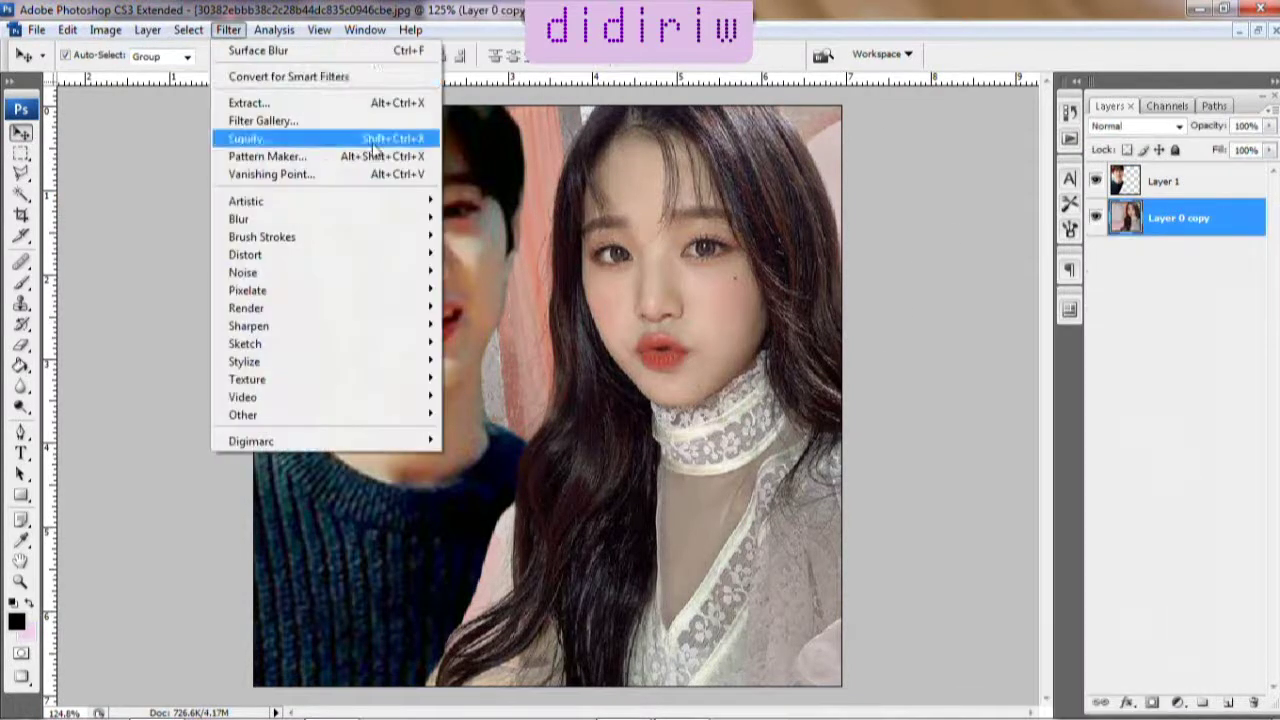
{"action": "left_click", "coordinate": [485, 396]}
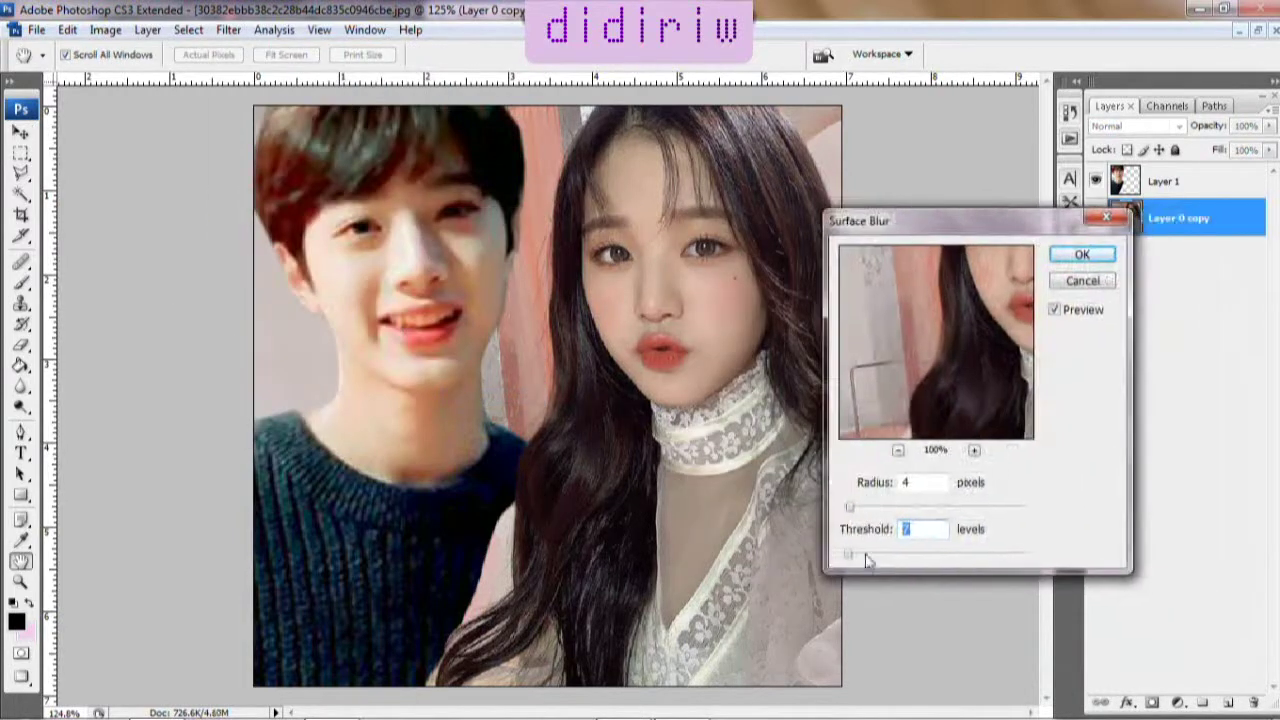
{"action": "left_click_drag", "start_coordinate": [862, 553], "coordinate": [865, 570]}
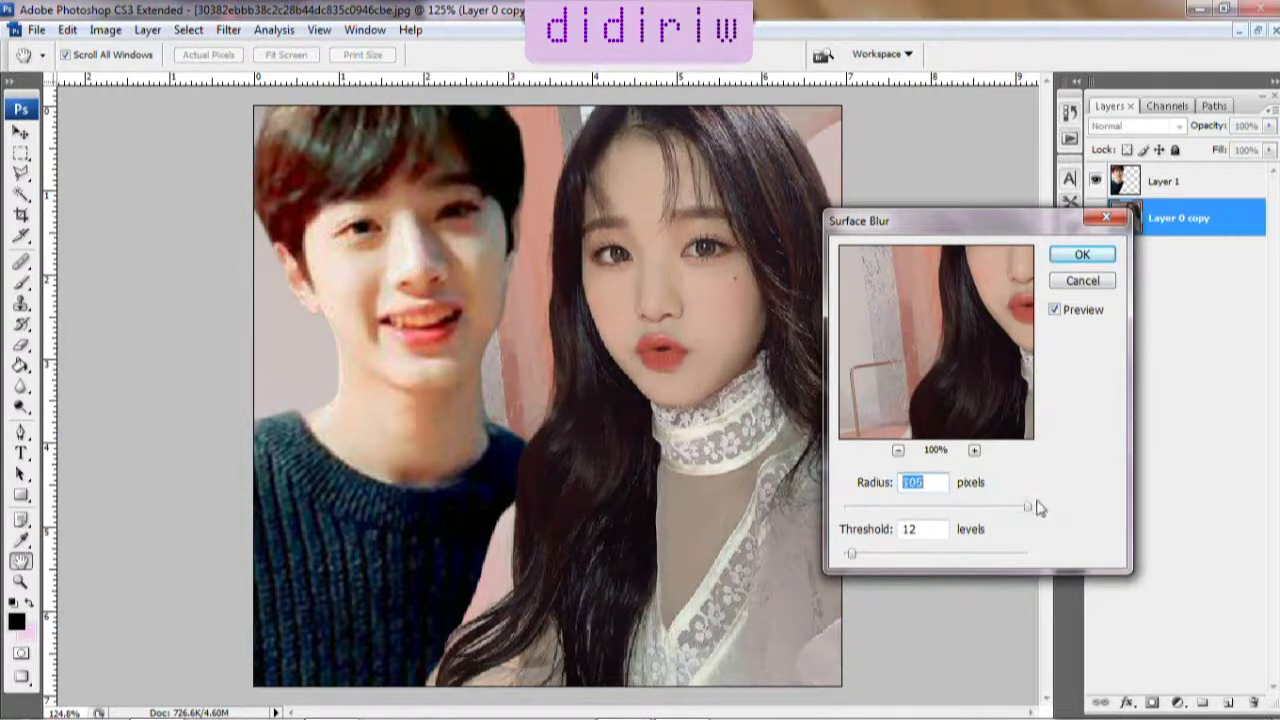
{"action": "left_click_drag", "start_coordinate": [990, 338], "coordinate": [943, 386]}
{"action": "left_click", "coordinate": [1090, 254]}
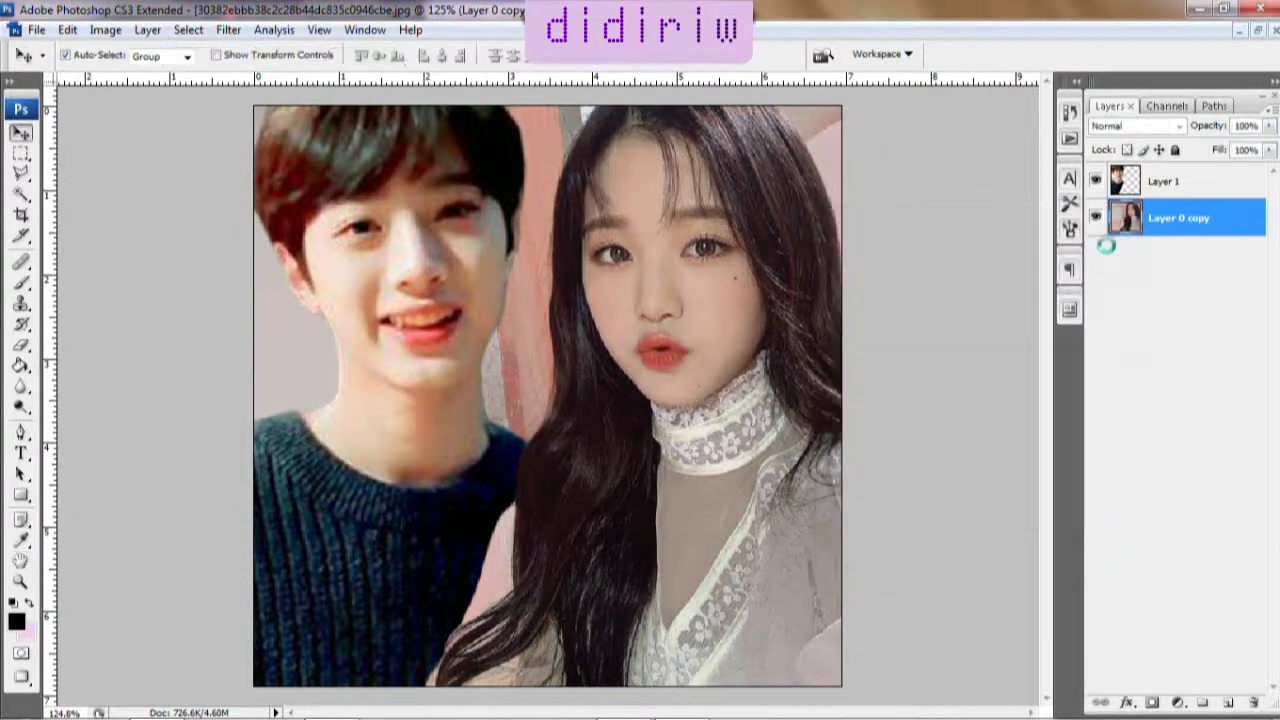
Apply Surface Blur to Layer 1 with radius about 20 and a low threshold
{"action": "left_click", "coordinate": [228, 29]}
{"action": "left_click", "coordinate": [489, 396]}
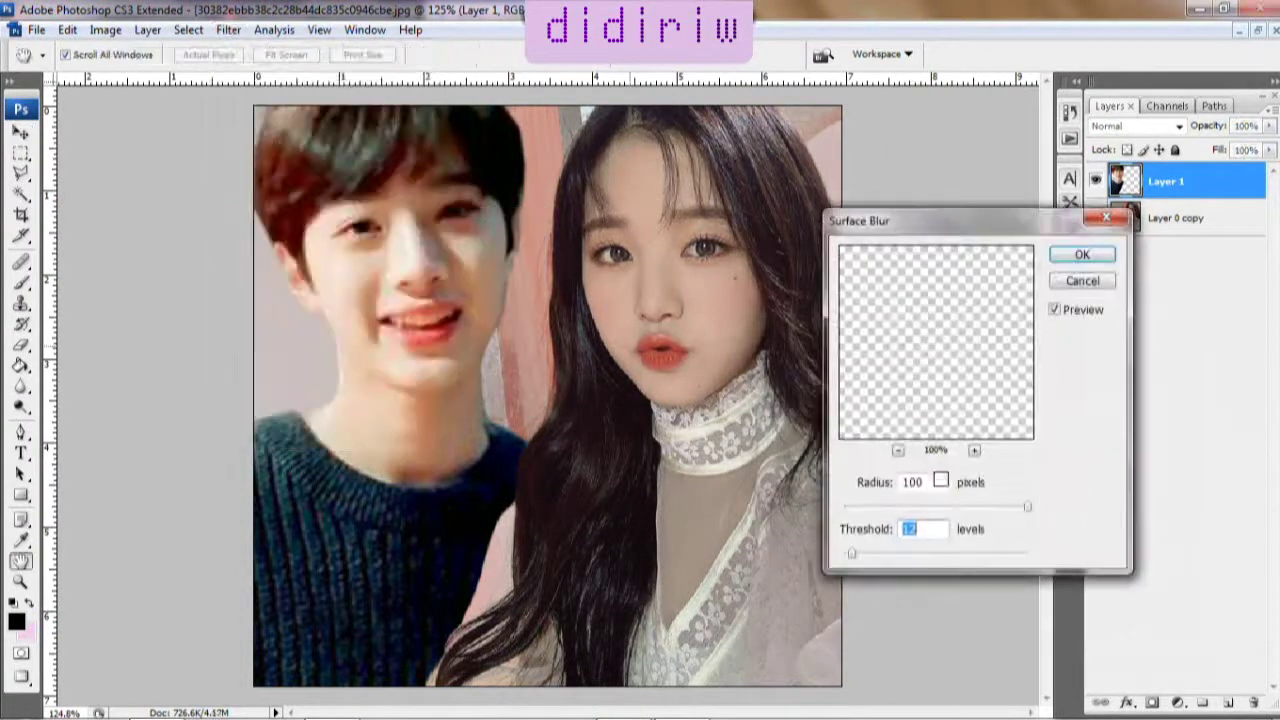
{"action": "left_click_drag", "start_coordinate": [940, 361], "coordinate": [974, 427]}
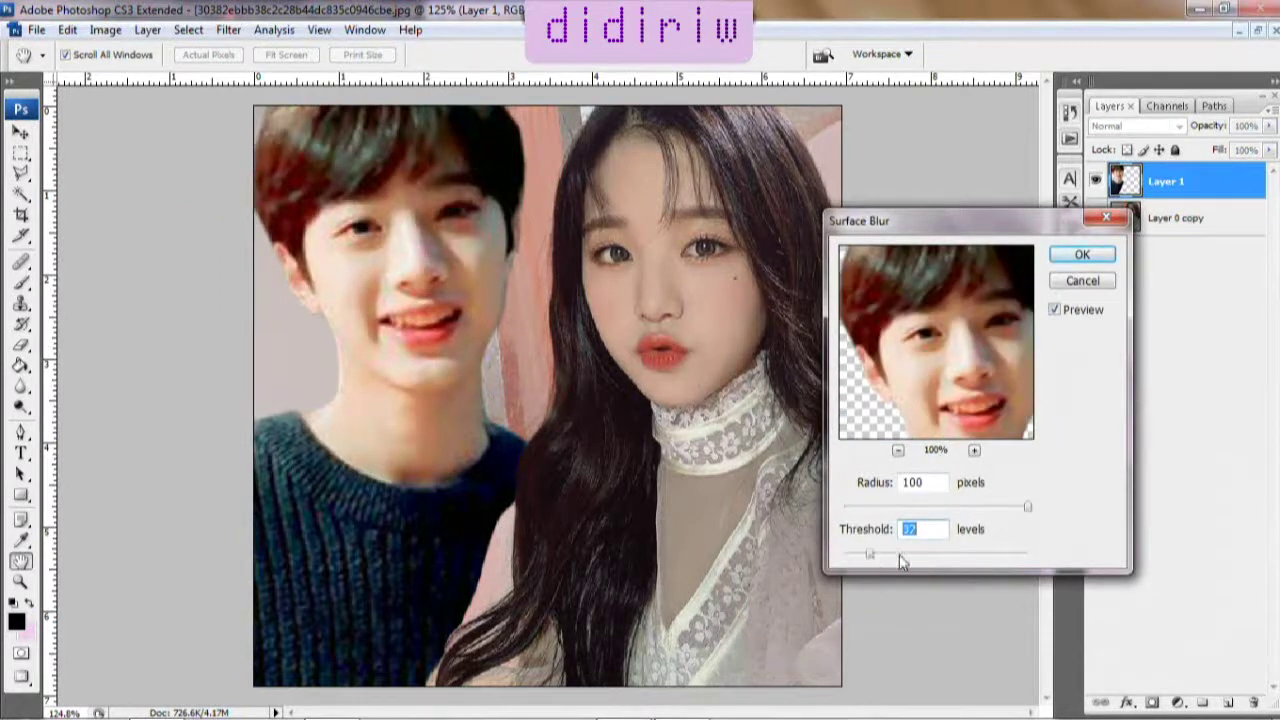
{"action": "left_click_drag", "start_coordinate": [916, 508], "coordinate": [861, 507]}
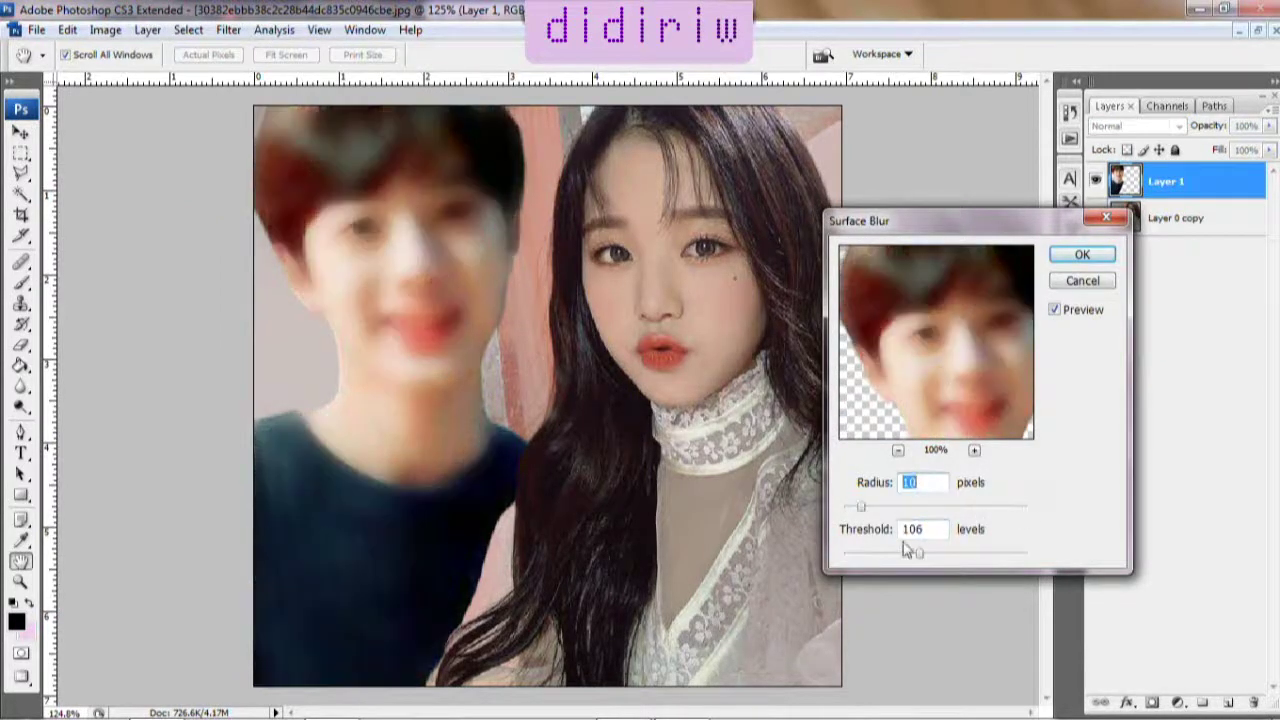
{"action": "mouse_move", "coordinate": [903, 552]}
{"action": "left_mouse_down"}
{"action": "mouse_move", "coordinate": [855, 560]}
{"action": "mouse_move", "coordinate": [872, 553]}
{"action": "left_mouse_up"}
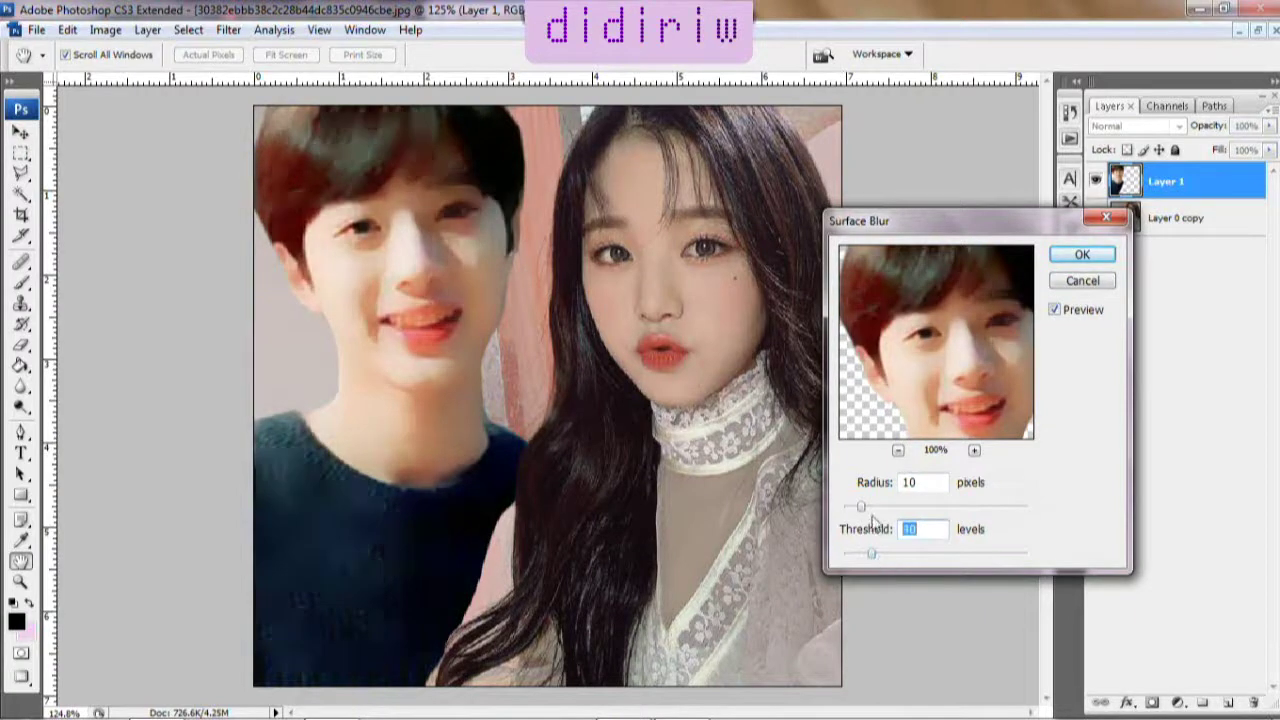
{"action": "left_click_drag", "start_coordinate": [861, 507], "coordinate": [896, 507]}
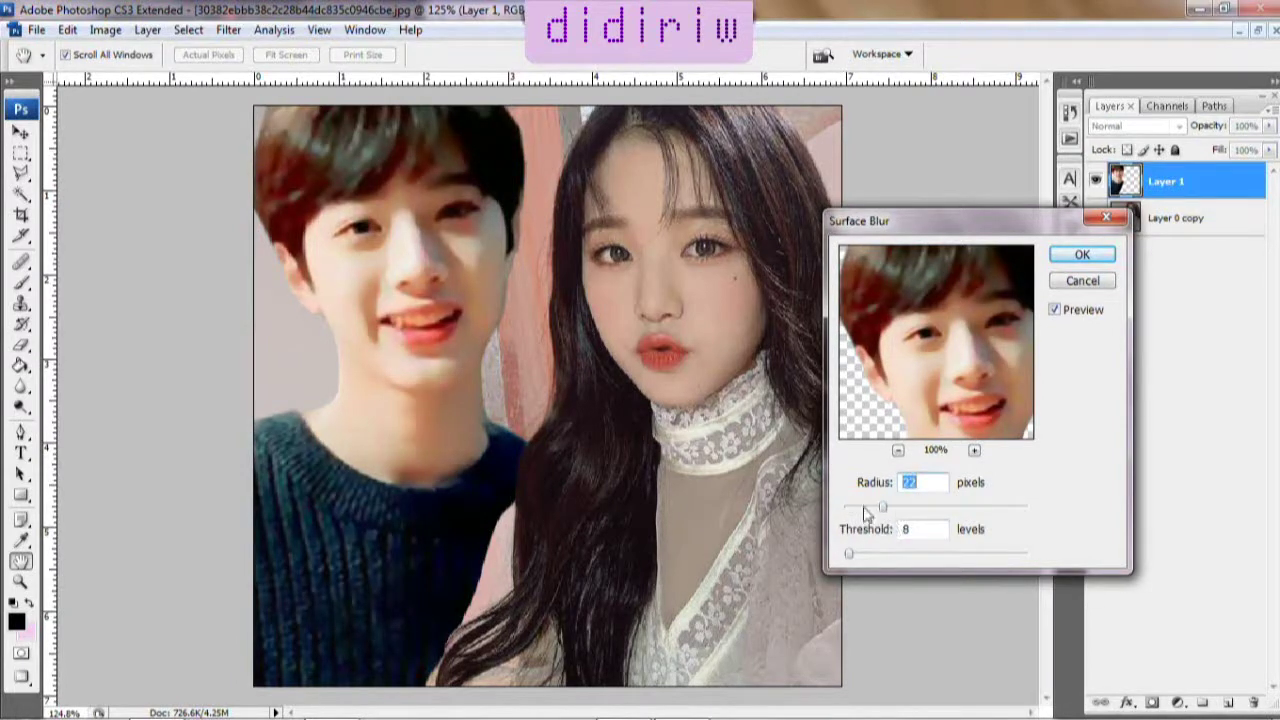
{"action": "left_click_drag", "start_coordinate": [849, 553], "coordinate": [864, 553]}
Apply the young man's Surface Blur, then set up Smart Sharpen removing Lens Blur with higher amount
{"action": "left_click", "coordinate": [1082, 281]}
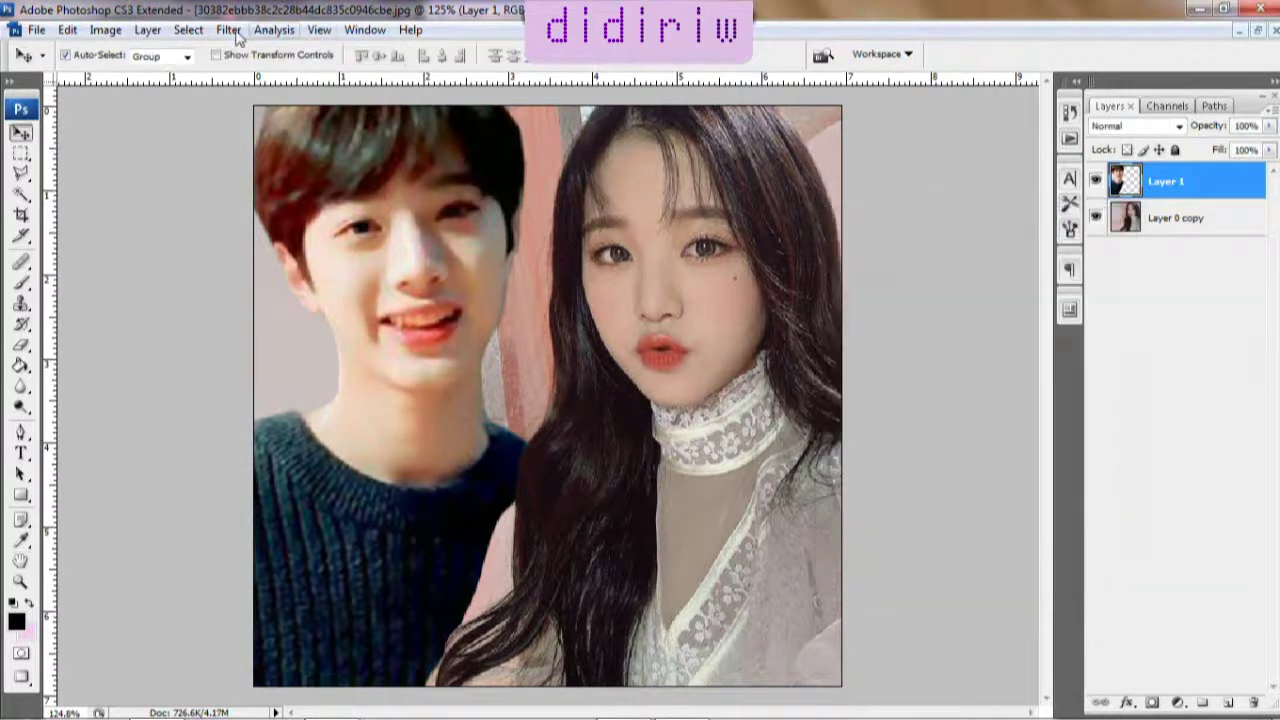
{"action": "left_click", "coordinate": [228, 29]}
{"action": "left_click", "coordinate": [500, 376]}
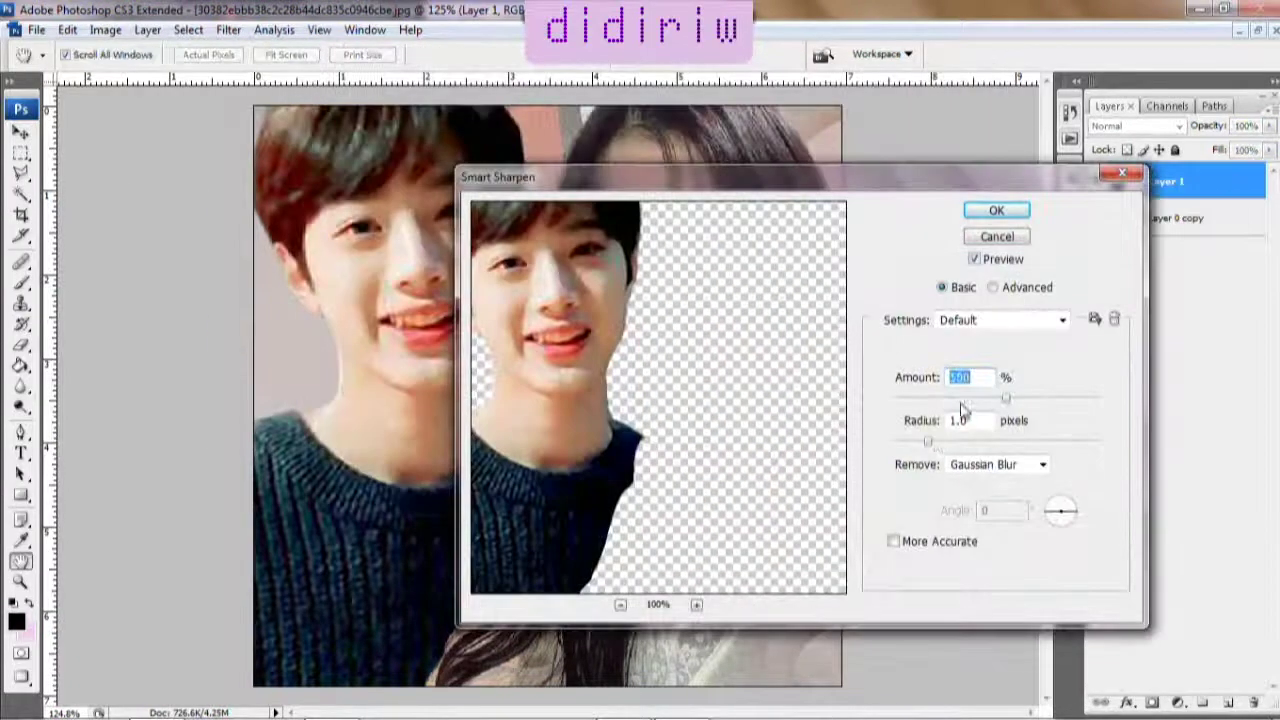
{"action": "type", "text": "55"}
{"action": "mouse_move", "coordinate": [927, 442]}
{"action": "left_mouse_down"}
{"action": "mouse_move", "coordinate": [966, 442]}
{"action": "mouse_move", "coordinate": [926, 455]}
{"action": "left_mouse_up"}
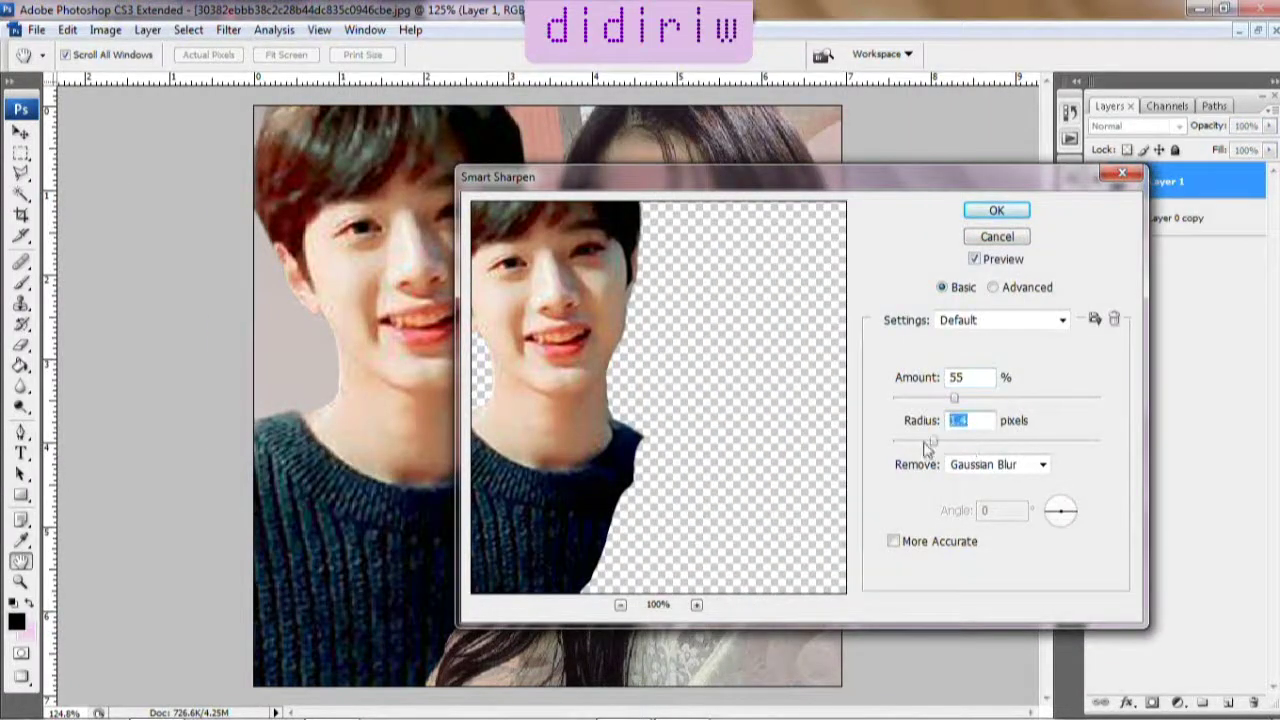
{"action": "left_click", "coordinate": [996, 464]}
{"action": "left_click", "coordinate": [965, 490]}
{"action": "left_click", "coordinate": [938, 442]}
{"action": "left_click_drag", "start_coordinate": [955, 398], "coordinate": [1040, 398]}
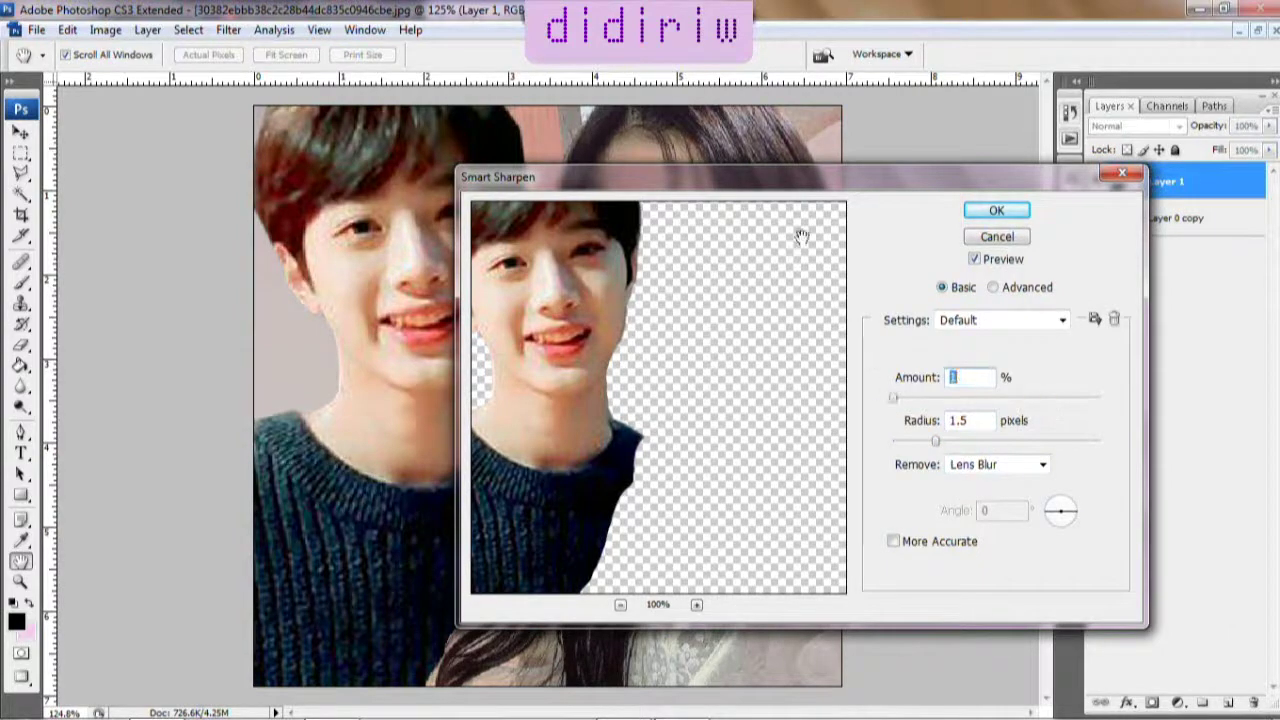
Finish the Smart Sharpen with radius 1.0, removing Motion Blur, and apply it
{"action": "left_click_drag", "start_coordinate": [790, 177], "coordinate": [905, 187]}
{"action": "left_click_drag", "start_coordinate": [1050, 451], "coordinate": [1040, 451]}
{"action": "left_click", "coordinate": [1110, 474]}
{"action": "left_click", "coordinate": [1100, 500]}
{"action": "left_click", "coordinate": [1040, 452]}
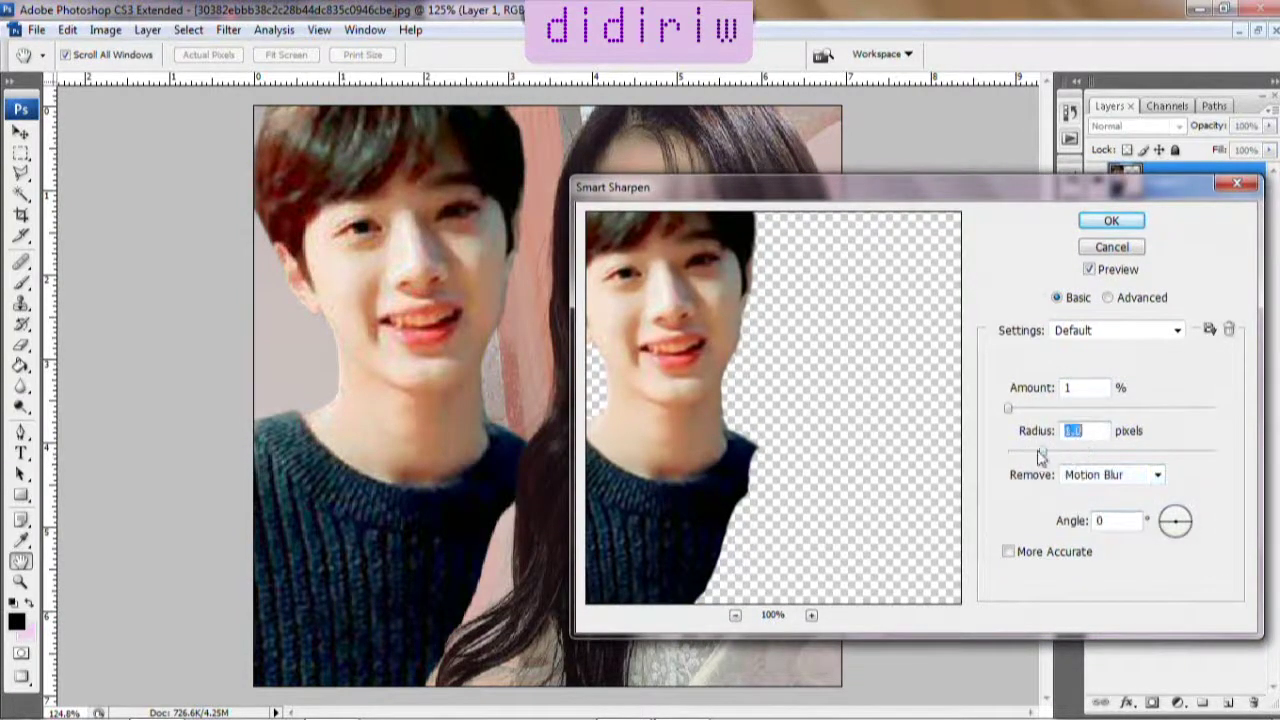
{"action": "left_click", "coordinate": [1022, 409]}
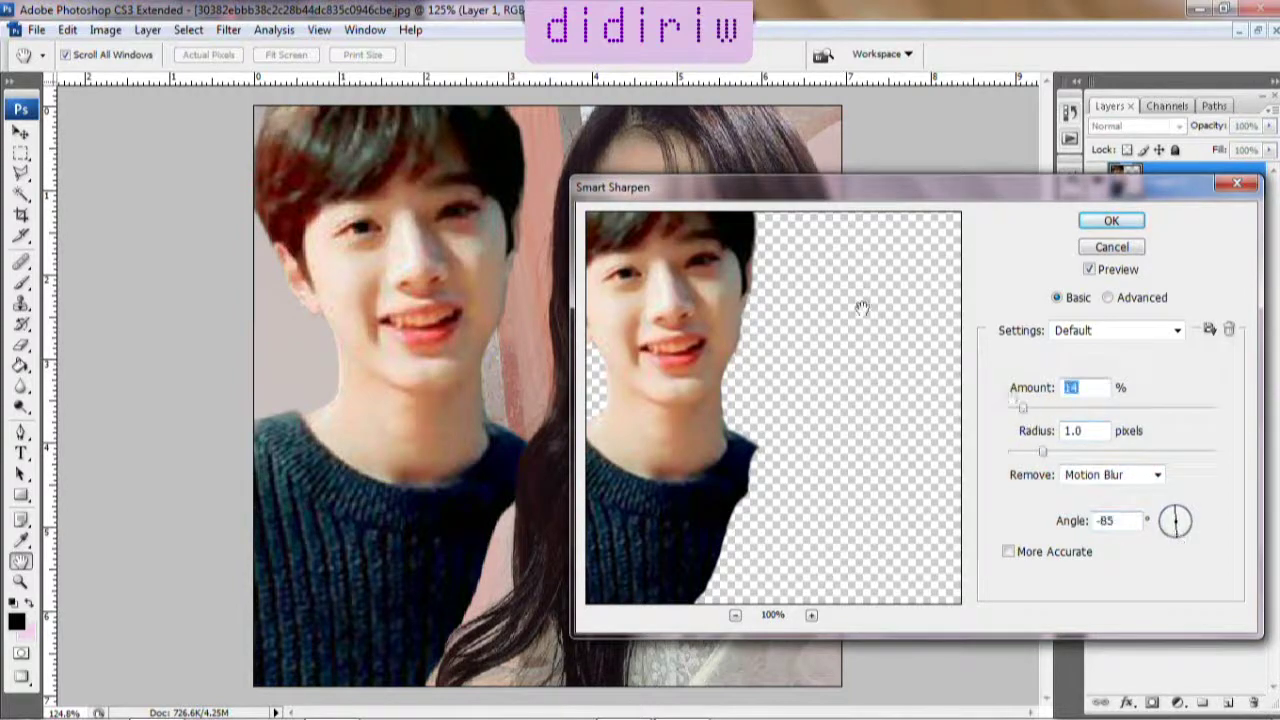
{"action": "mouse_move", "coordinate": [838, 190]}
{"action": "left_mouse_down"}
{"action": "mouse_move", "coordinate": [986, 250]}
{"action": "mouse_move", "coordinate": [856, 245]}
{"action": "left_mouse_up"}
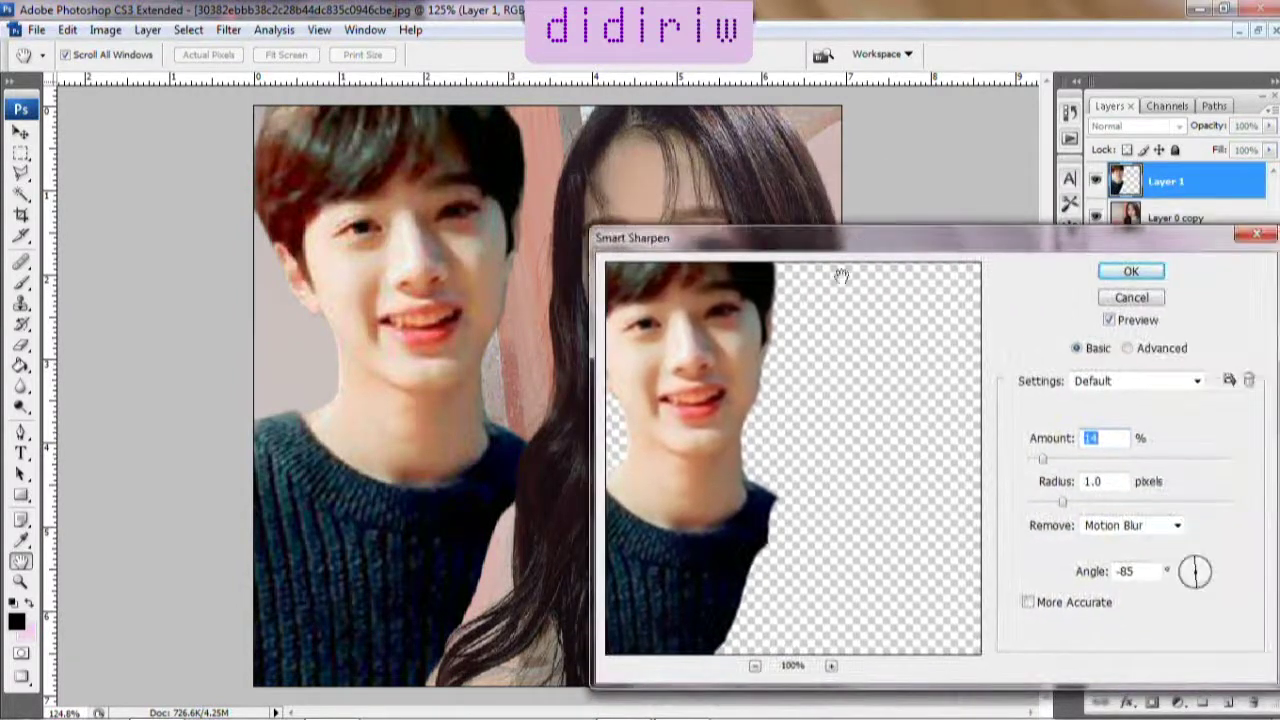
{"action": "left_click_drag", "start_coordinate": [1035, 245], "coordinate": [696, 314]}
{"action": "left_click", "coordinate": [806, 349]}
Lower the young man's saturation and raise his lightness with Hue/Saturation
{"action": "key", "text": "v"}
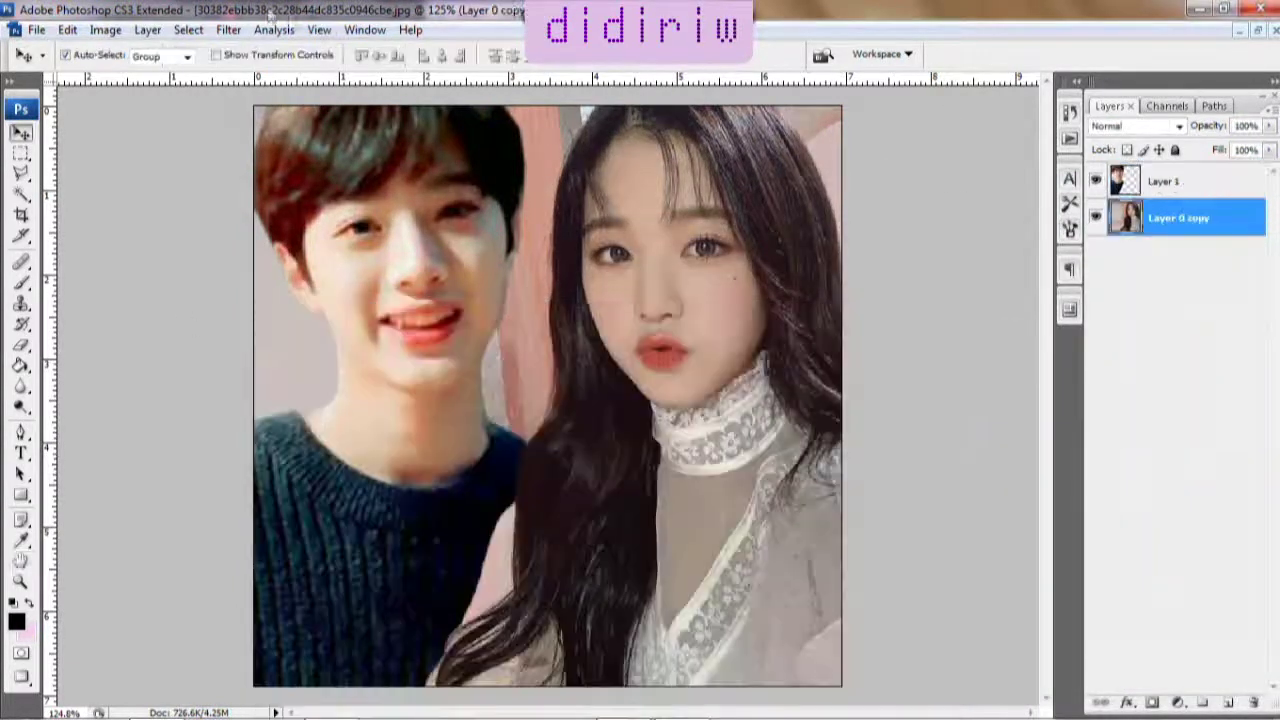
{"action": "left_click", "coordinate": [105, 29]}
{"action": "left_click", "coordinate": [420, 228]}
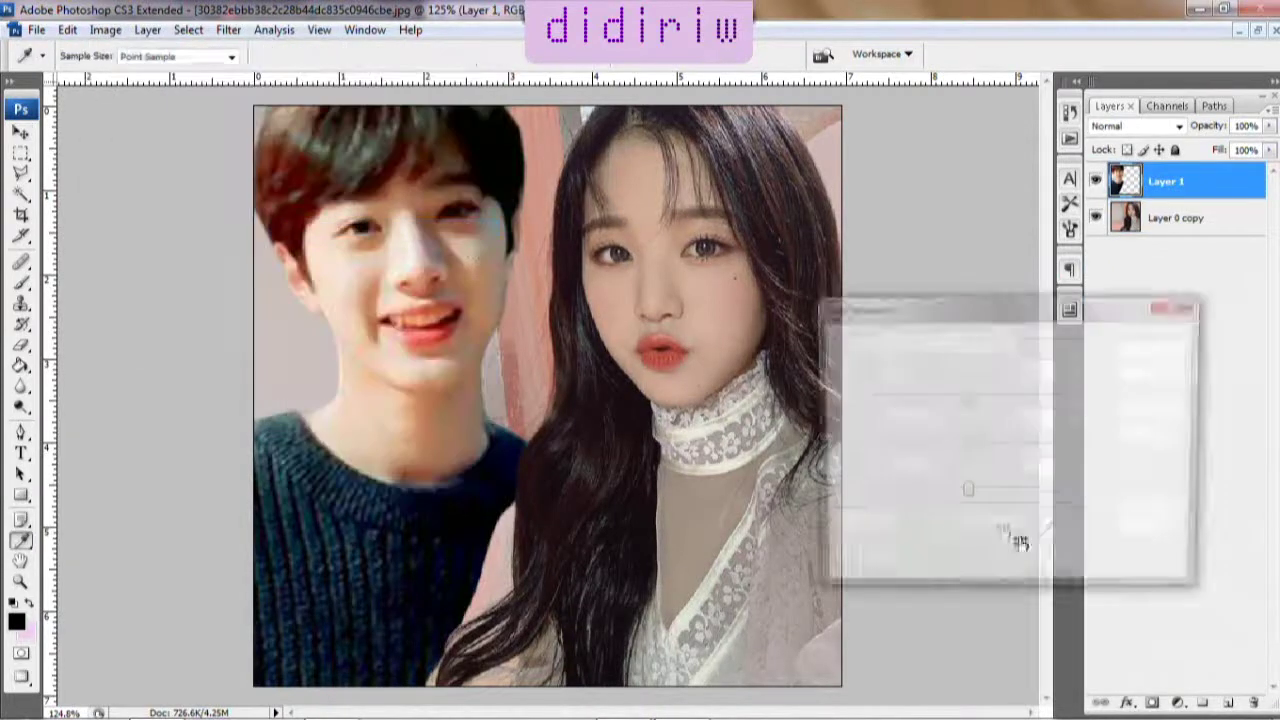
{"action": "left_click_drag", "start_coordinate": [965, 445], "coordinate": [960, 447]}
{"action": "left_click_drag", "start_coordinate": [966, 493], "coordinate": [968, 493]}
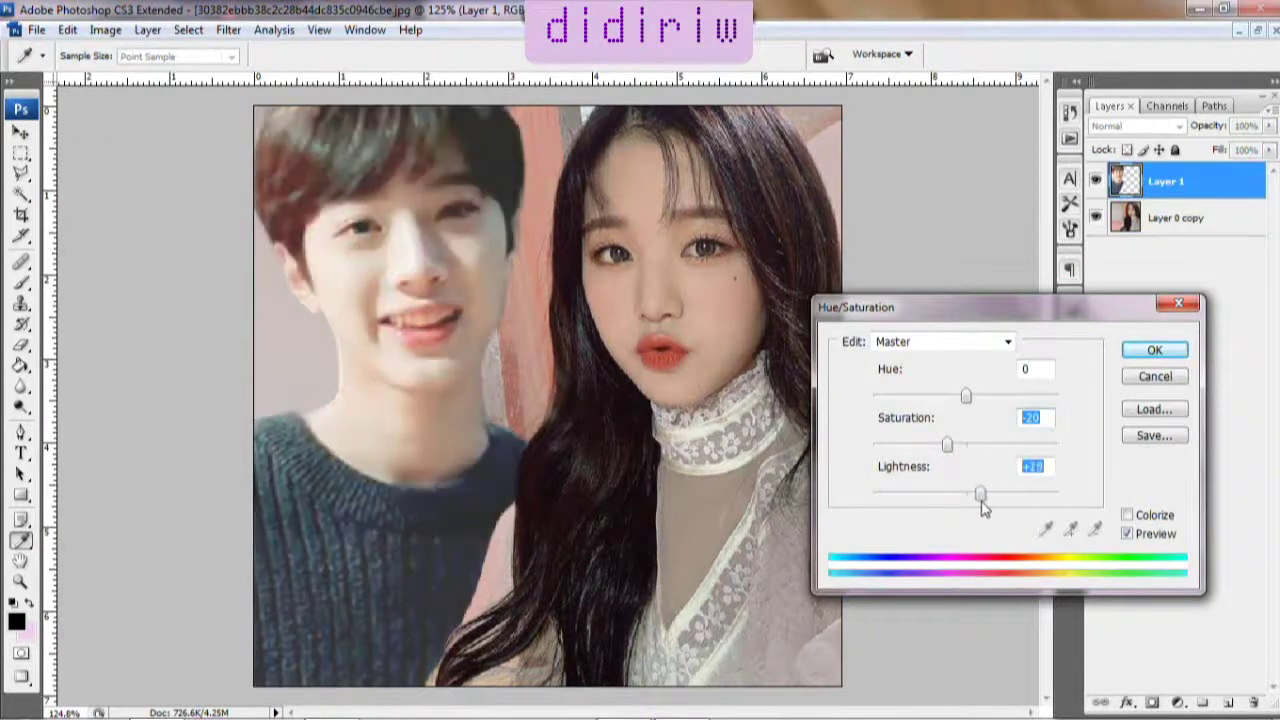
{"action": "left_click", "coordinate": [1150, 352]}
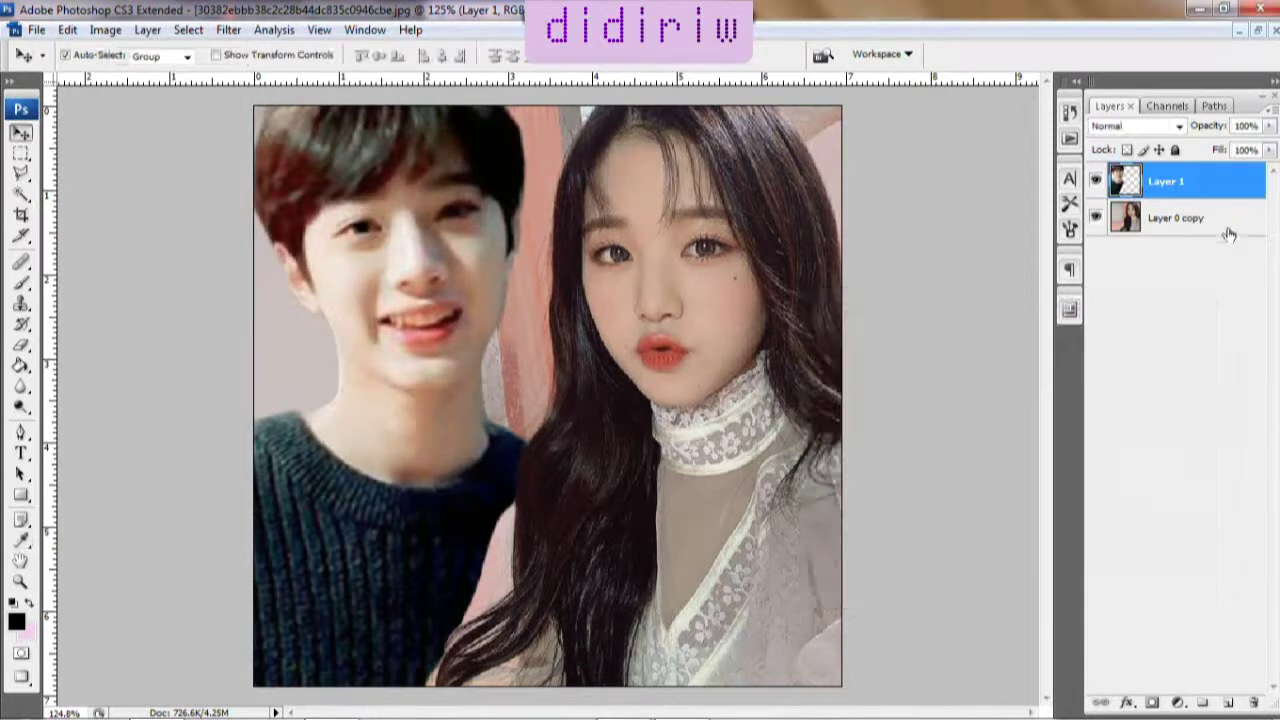
{"action": "left_click", "coordinate": [1180, 218]}
Apply a light-radius Surface Blur with raised threshold to smooth the woman's skin
{"action": "left_click", "coordinate": [228, 29]}
{"action": "left_click", "coordinate": [487, 396]}
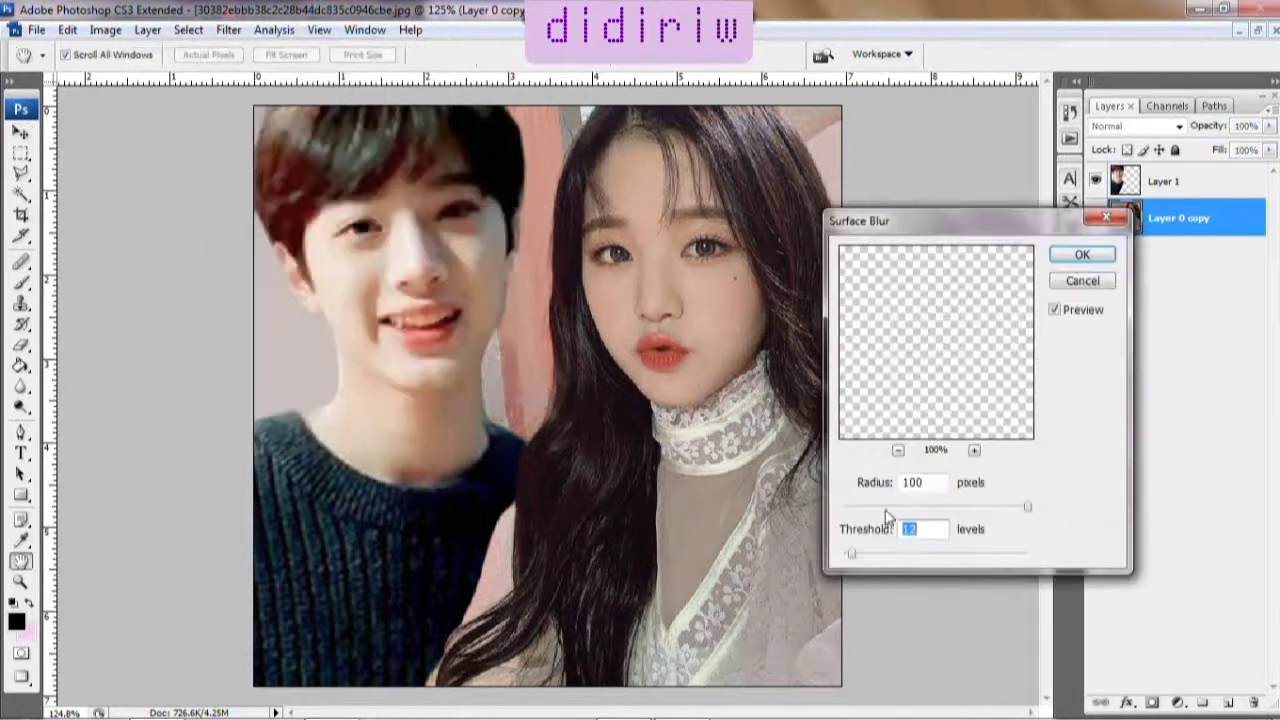
{"action": "left_click_drag", "start_coordinate": [981, 510], "coordinate": [920, 510]}
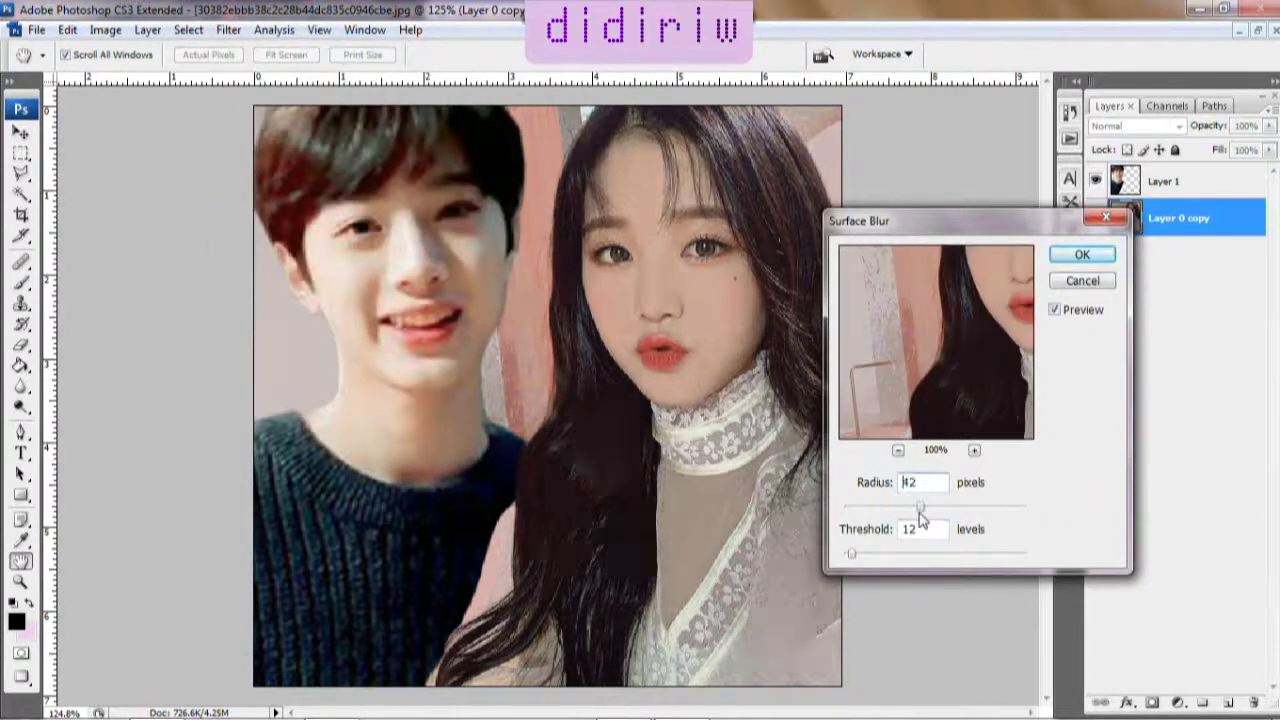
{"action": "left_click_drag", "start_coordinate": [851, 554], "coordinate": [877, 556]}
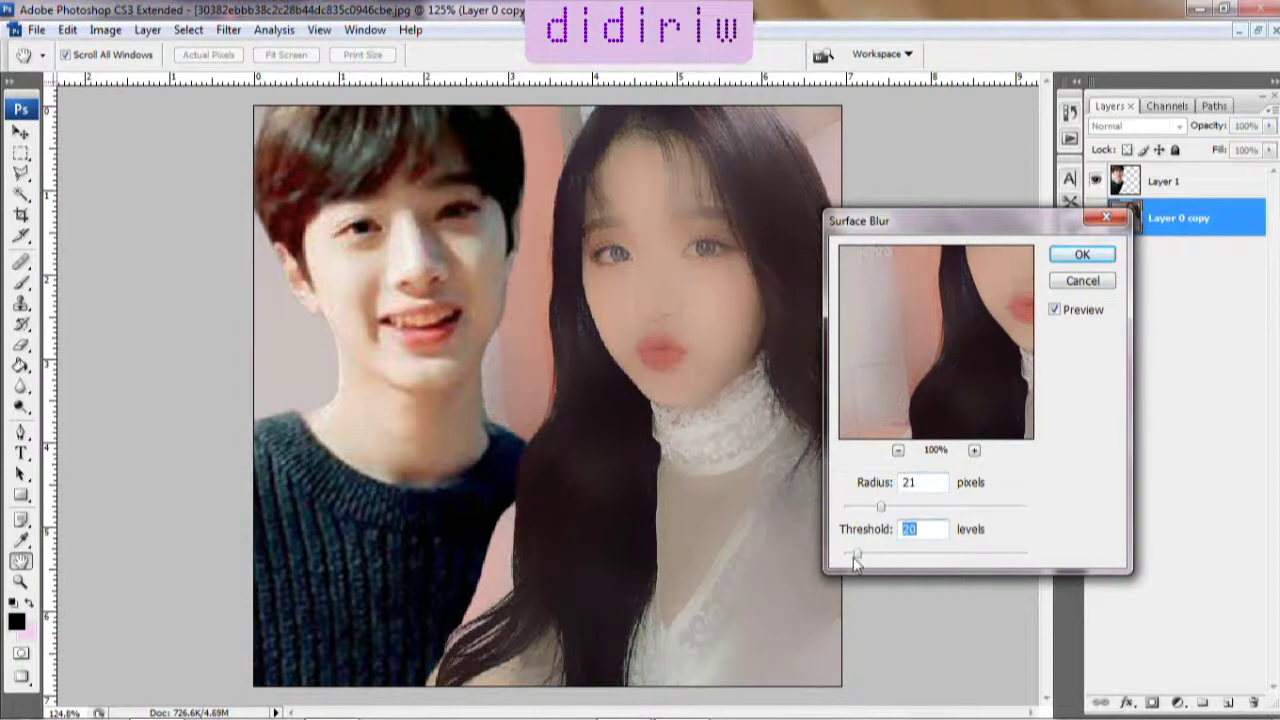
{"action": "left_click_drag", "start_coordinate": [853, 508], "coordinate": [845, 508]}
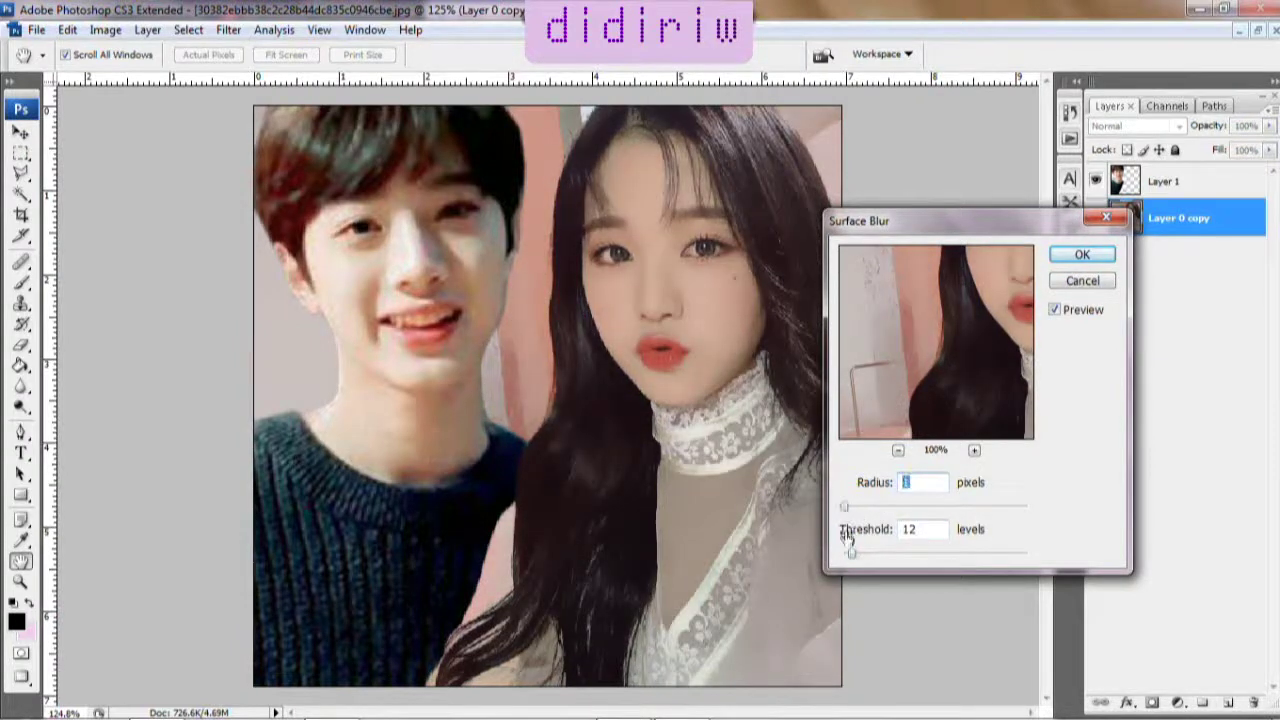
{"action": "key", "text": "Return"}
Apply a Smart Sharpen to the woman's layer, removing Motion Blur
{"action": "left_click", "coordinate": [228, 29]}
{"action": "mouse_move", "coordinate": [249, 326]}
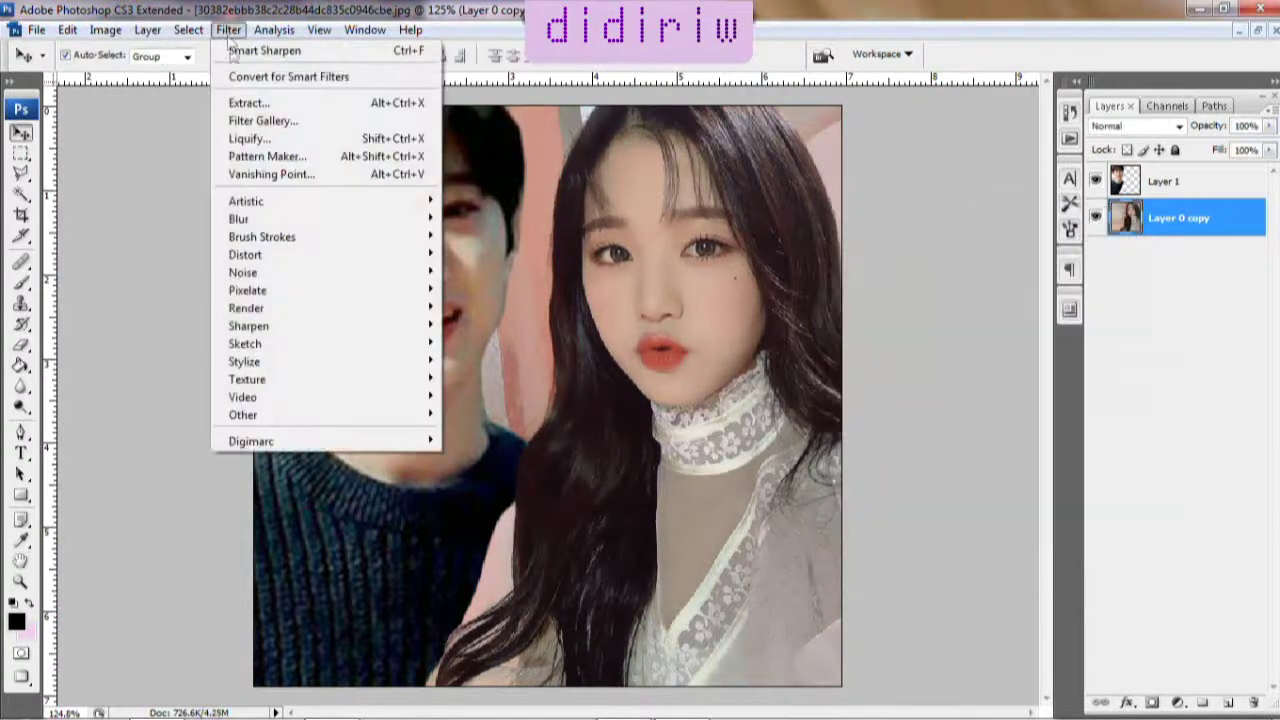
{"action": "left_click", "coordinate": [495, 378]}
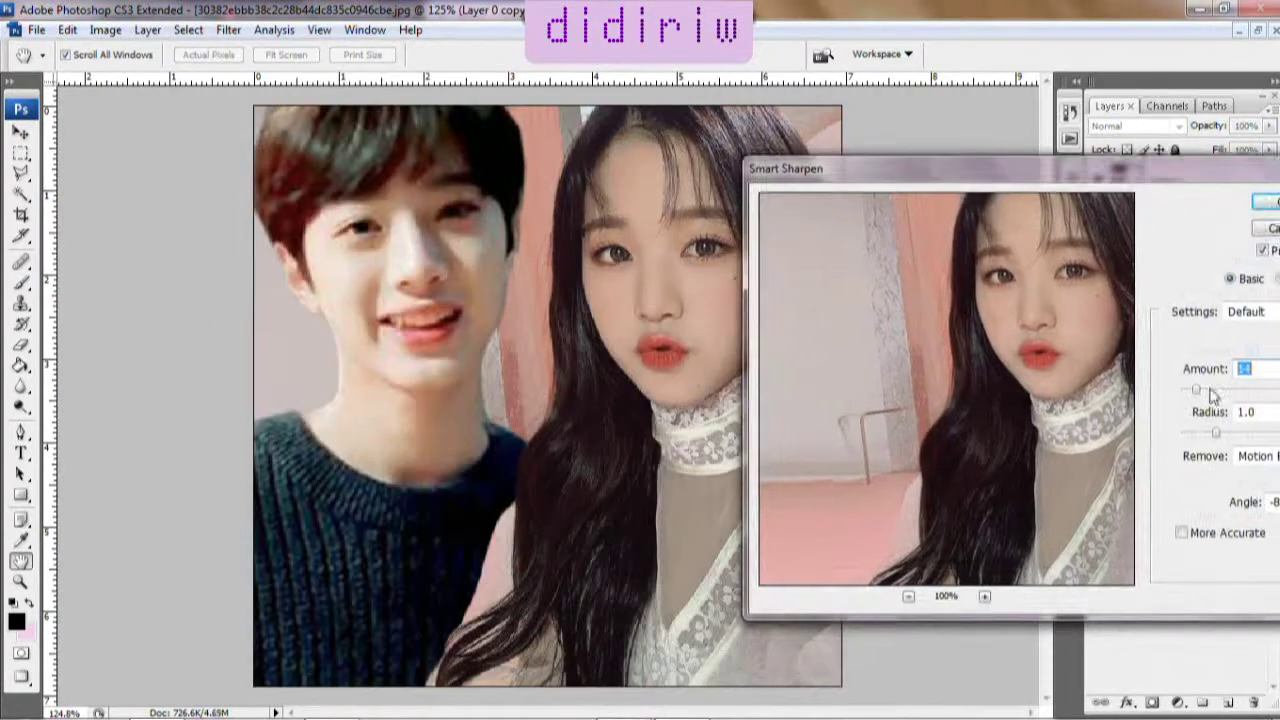
{"action": "left_click_drag", "start_coordinate": [1207, 172], "coordinate": [300, 126]}
{"action": "key", "text": "Tab"}
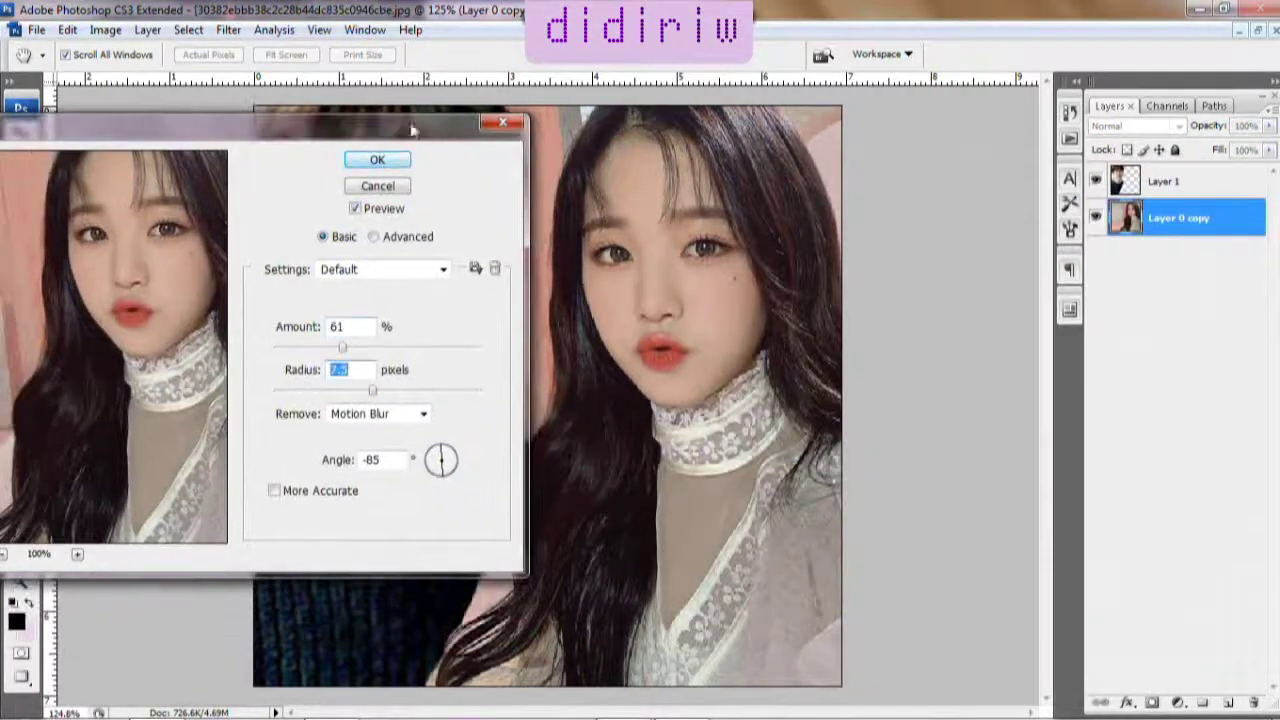
{"action": "mouse_move", "coordinate": [410, 128]}
{"action": "left_mouse_down"}
{"action": "mouse_move", "coordinate": [143, 221]}
{"action": "mouse_move", "coordinate": [276, 199]}
{"action": "left_mouse_up"}
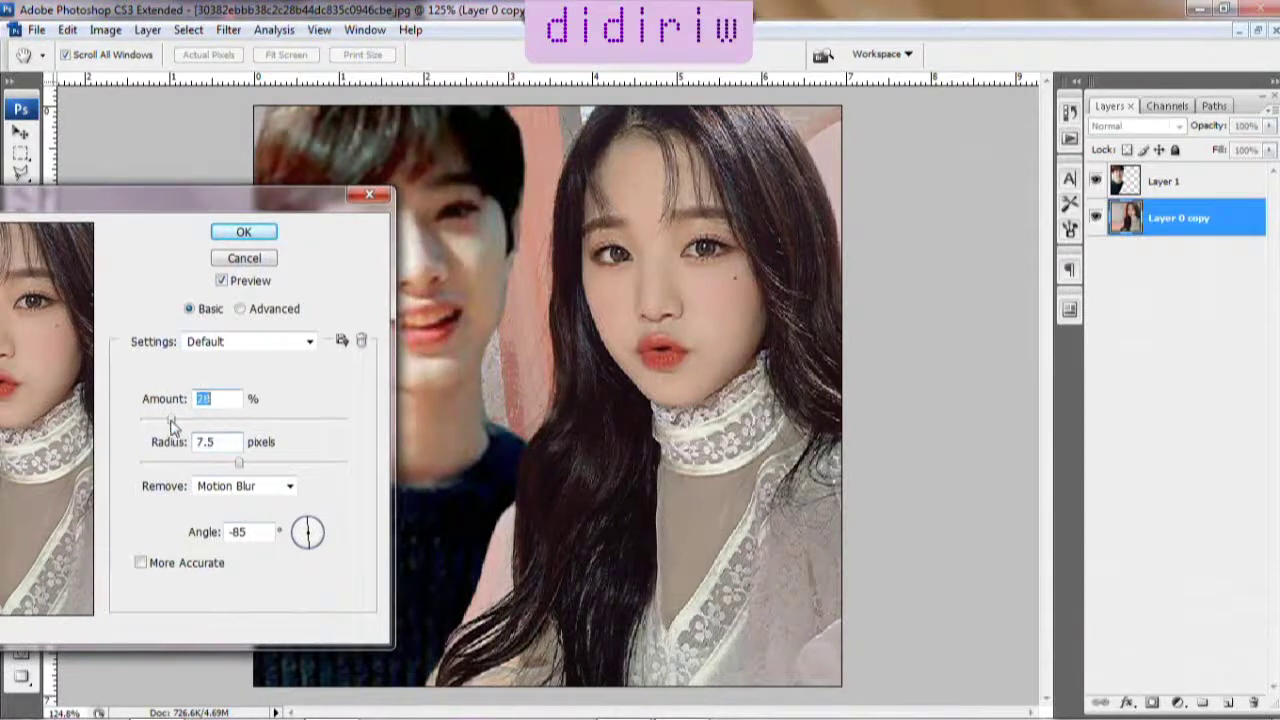
{"action": "left_click", "coordinate": [244, 231]}
On the young man's layer, set Smart Sharpen with reduced amount and radius
{"action": "left_click", "coordinate": [1165, 181]}
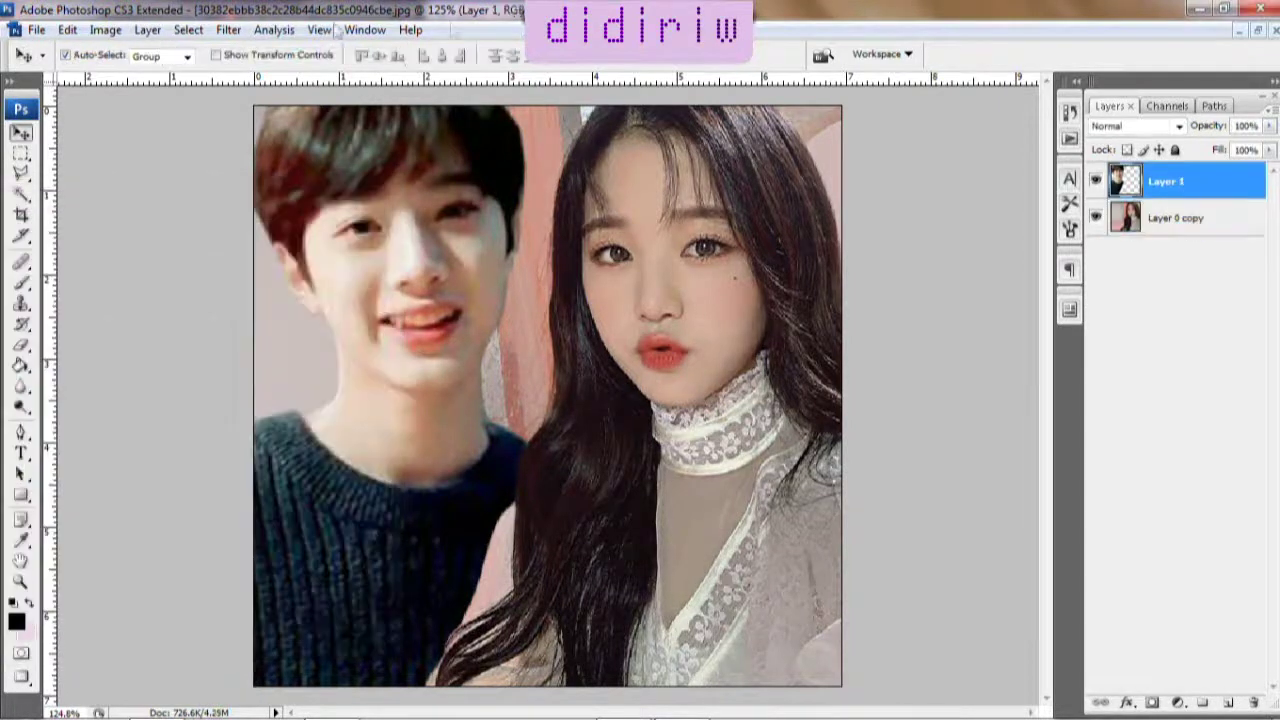
{"action": "left_click", "coordinate": [229, 30]}
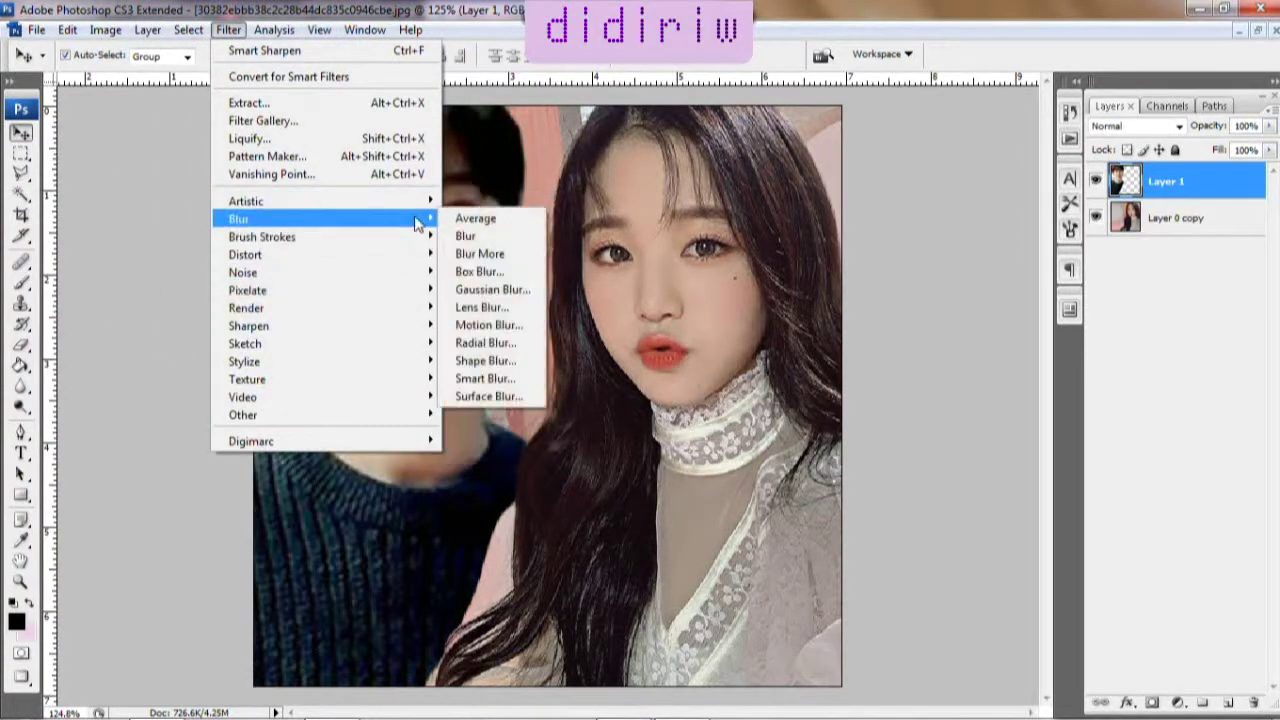
{"action": "left_click", "coordinate": [485, 379]}
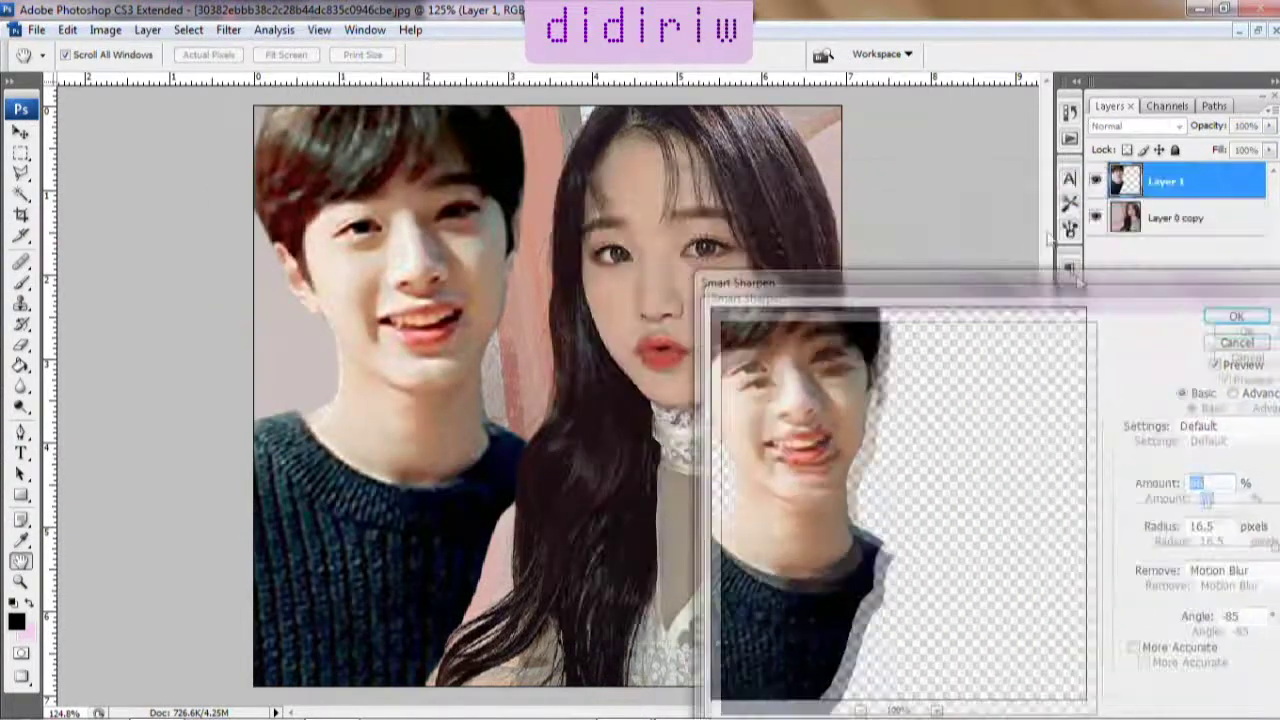
{"action": "left_click_drag", "start_coordinate": [800, 181], "coordinate": [766, 230]}
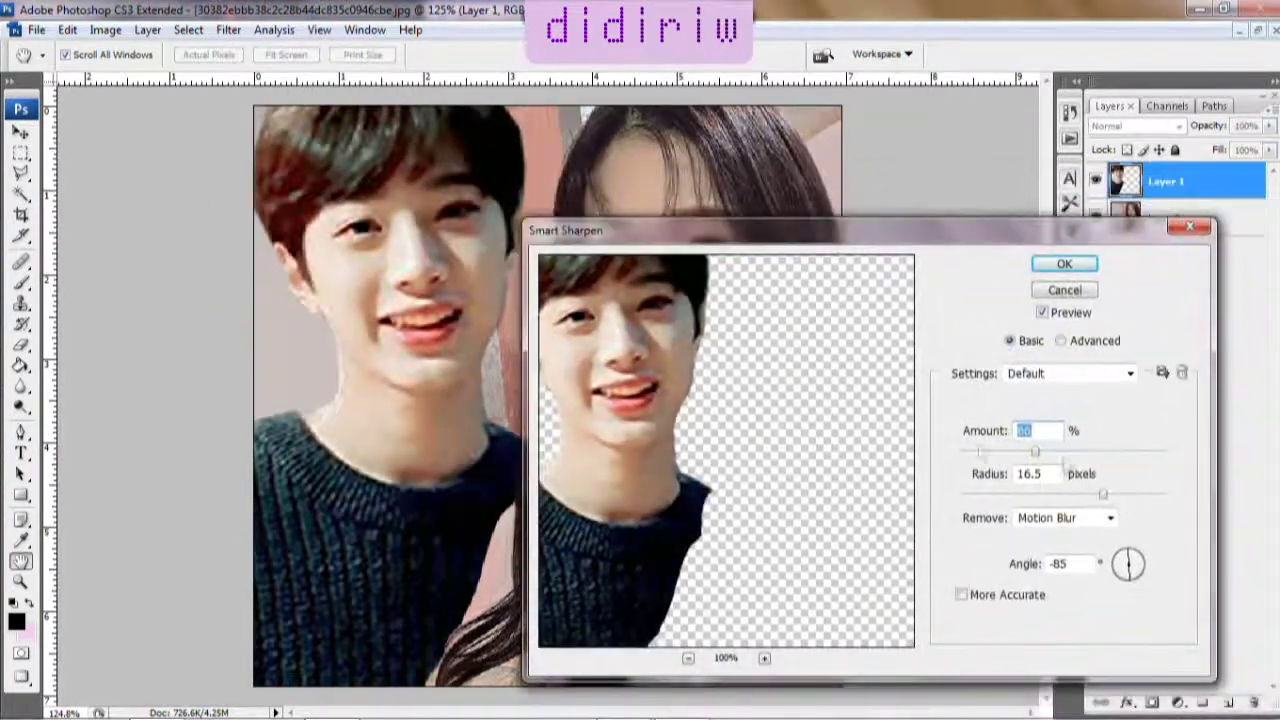
{"action": "left_click_drag", "start_coordinate": [1103, 494], "coordinate": [1035, 494]}
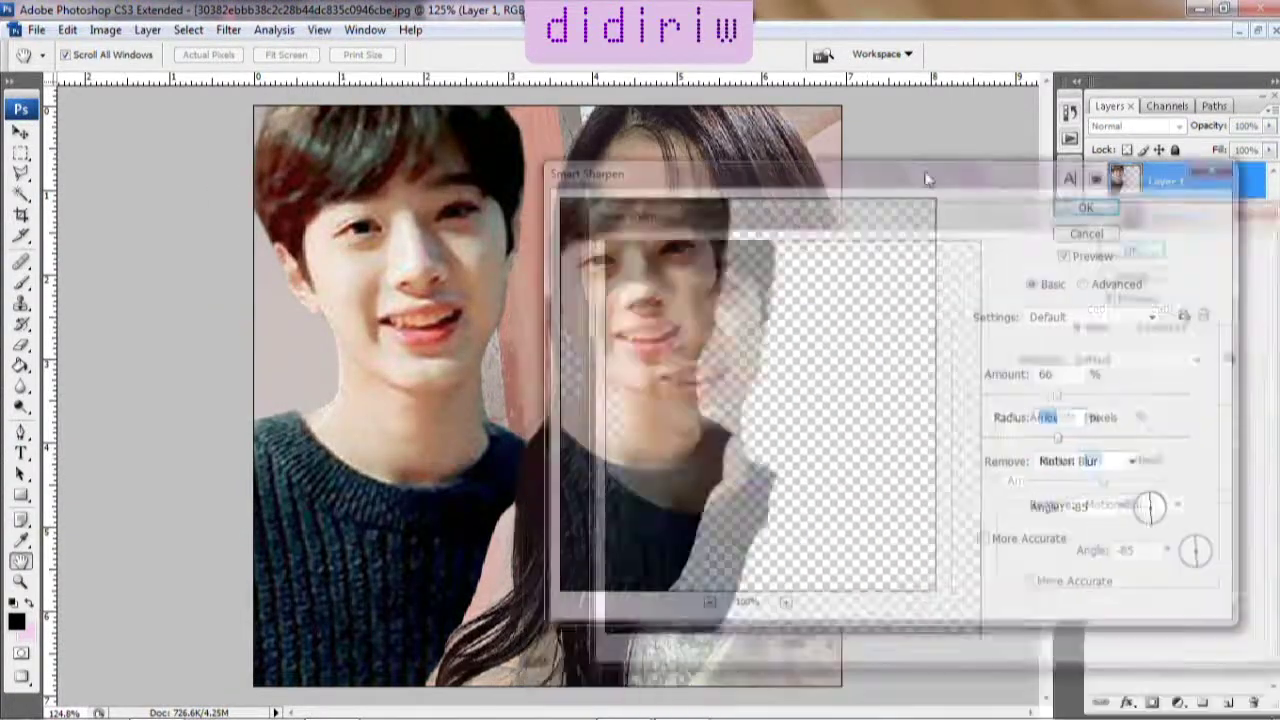
{"action": "left_click_drag", "start_coordinate": [910, 245], "coordinate": [930, 186]}
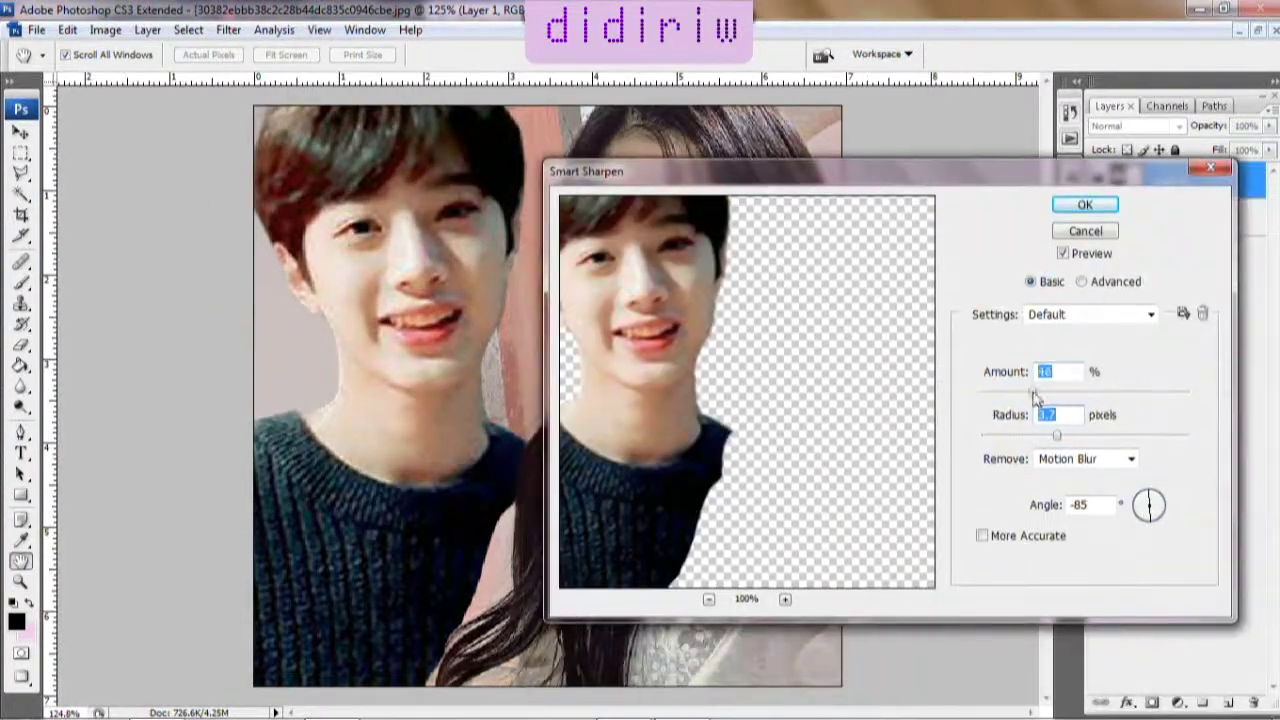
{"action": "left_click_drag", "start_coordinate": [1040, 371], "coordinate": [1008, 415]}
Apply the young man's sharpening, then set Paint Daubs brush size 2 on the woman's layer
{"action": "left_click", "coordinate": [1085, 204]}
{"action": "left_click", "coordinate": [1180, 217]}
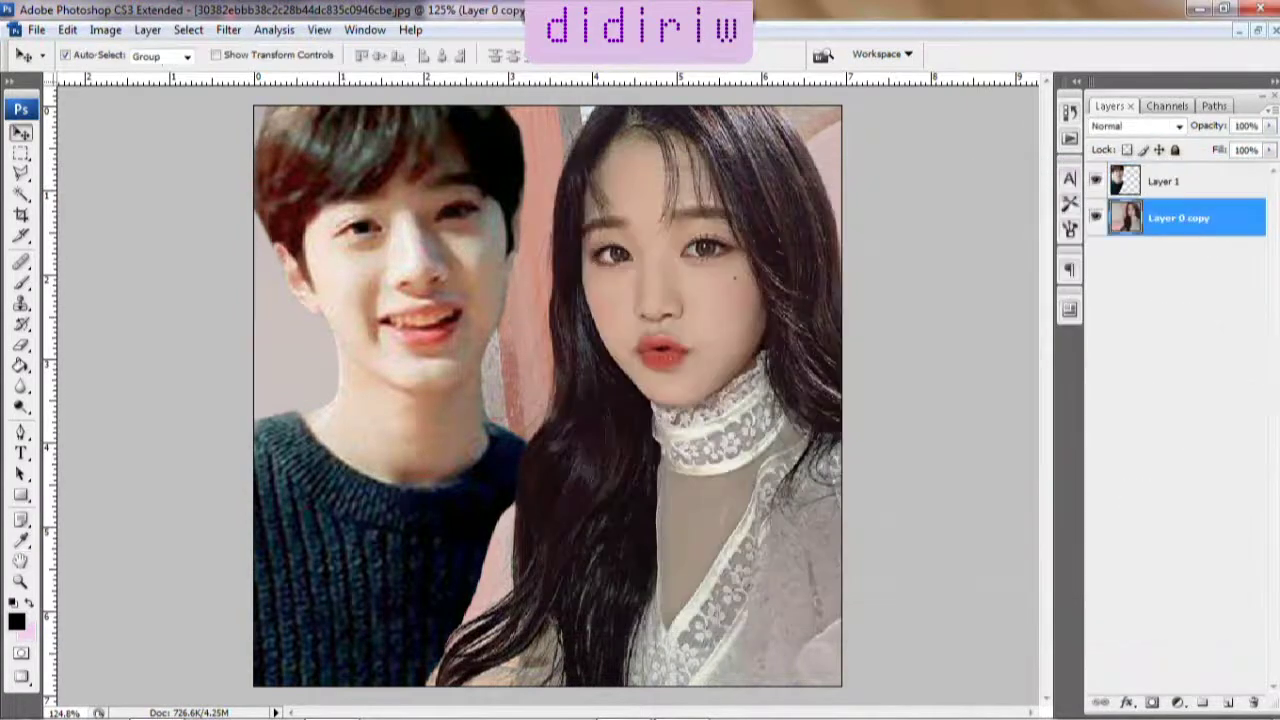
{"action": "left_click", "coordinate": [228, 29]}
{"action": "left_click", "coordinate": [488, 307]}
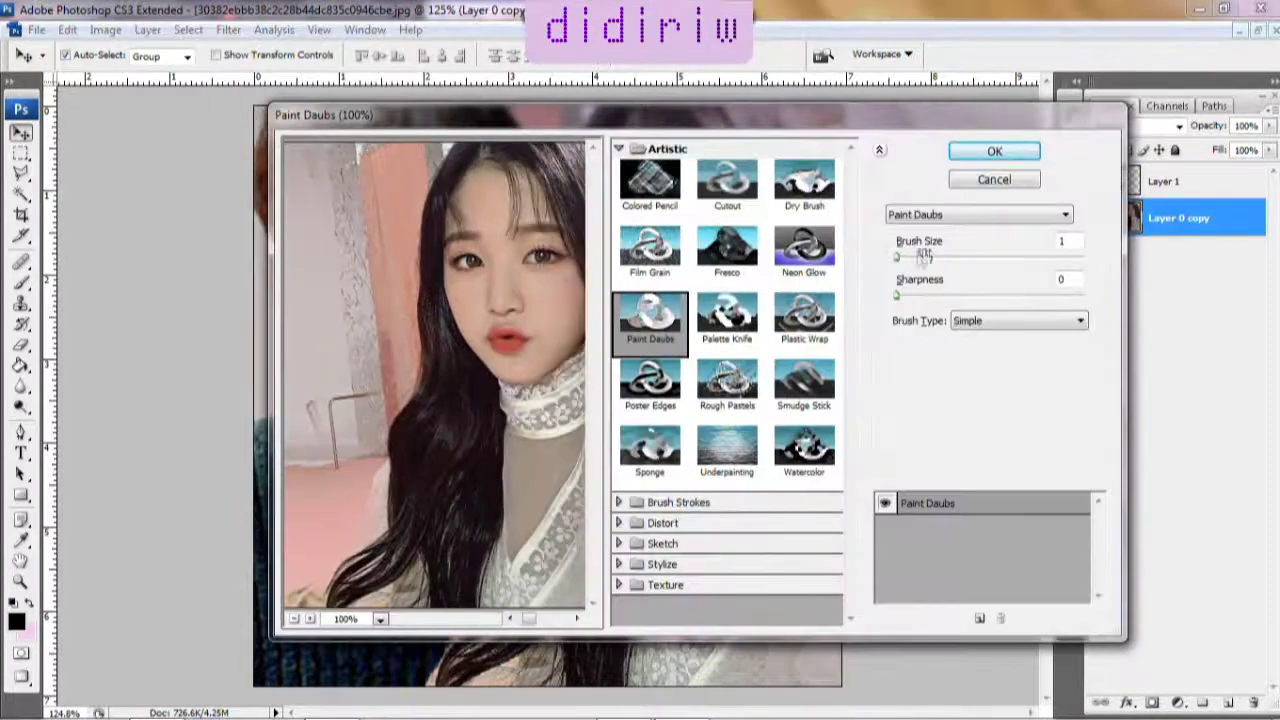
{"action": "left_click_drag", "start_coordinate": [915, 257], "coordinate": [901, 257]}
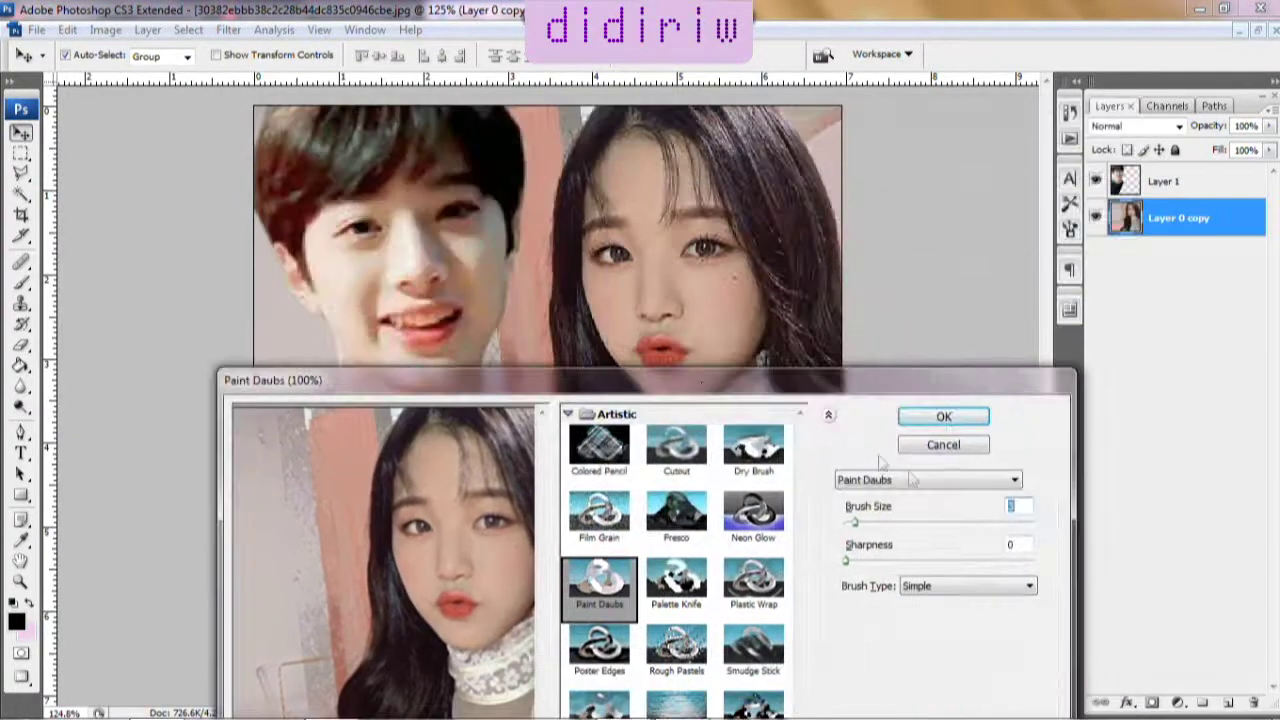
Apply Paint Daubs, then lower the young man's contrast to -38 with Brightness/Contrast
{"action": "left_click", "coordinate": [950, 418]}
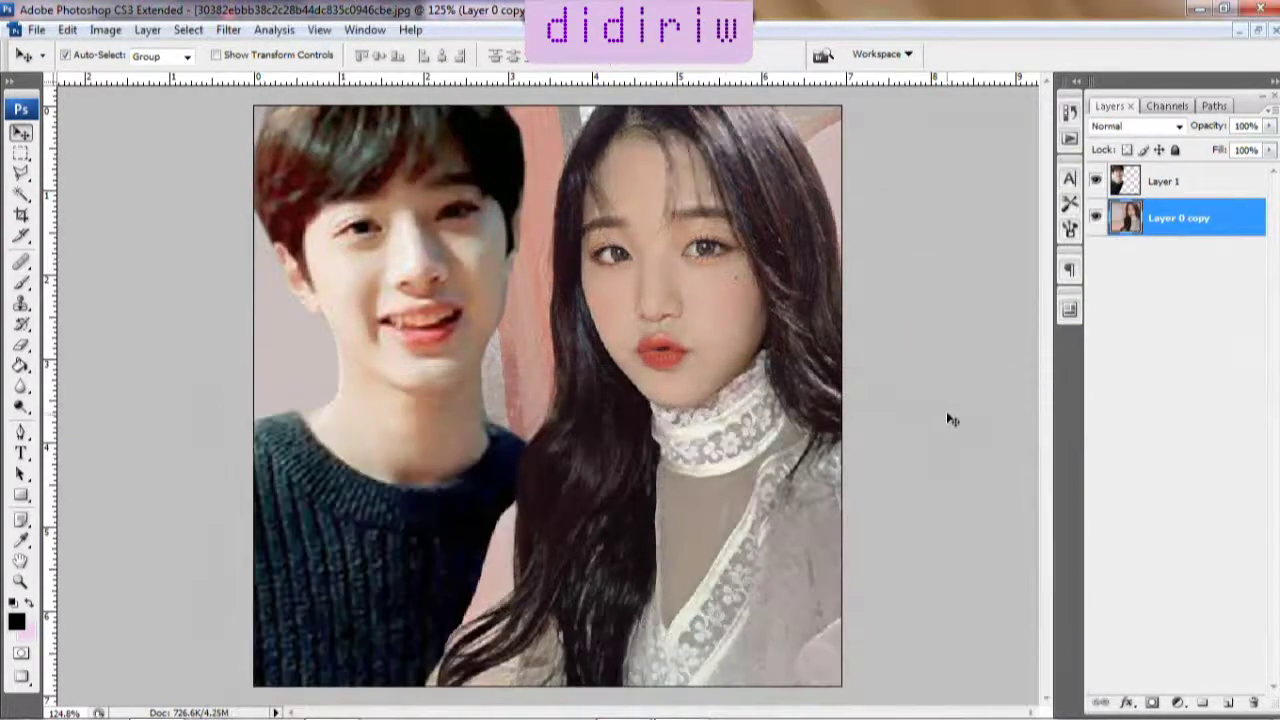
{"action": "left_click", "coordinate": [1160, 181]}
{"action": "left_click", "coordinate": [105, 29]}
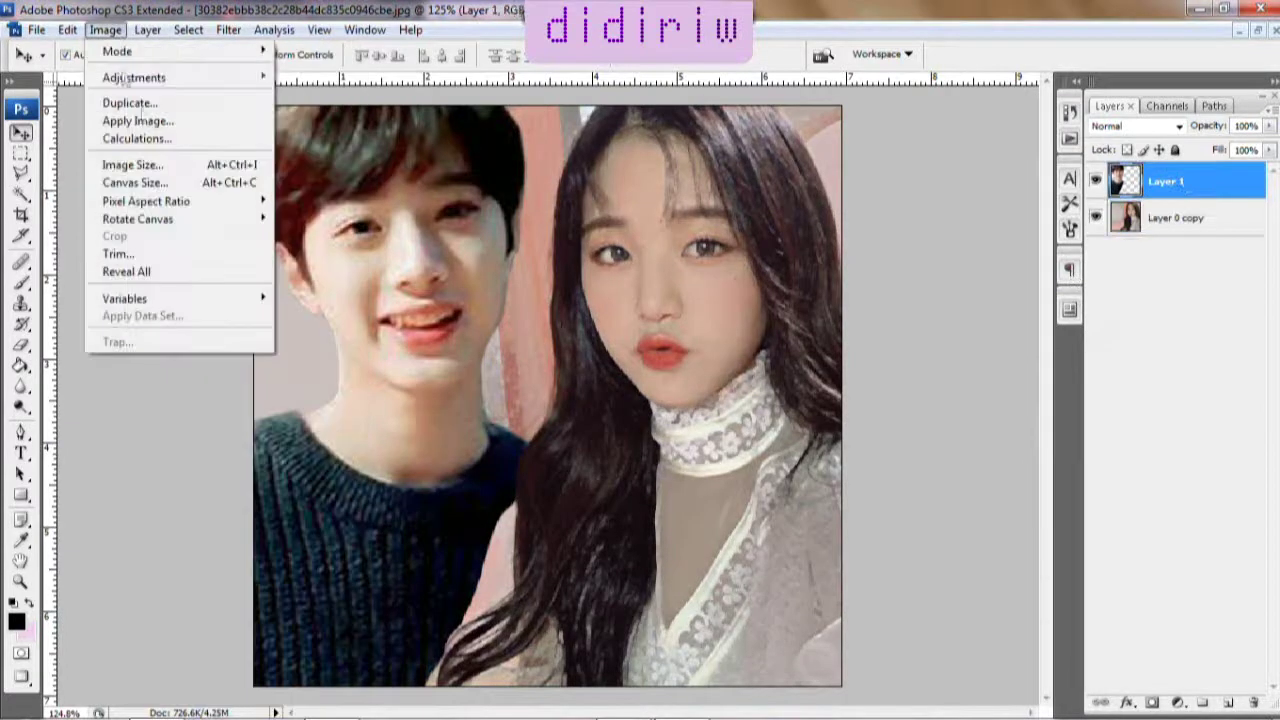
{"action": "left_click", "coordinate": [410, 184]}
{"action": "left_click_drag", "start_coordinate": [1057, 536], "coordinate": [989, 537]}
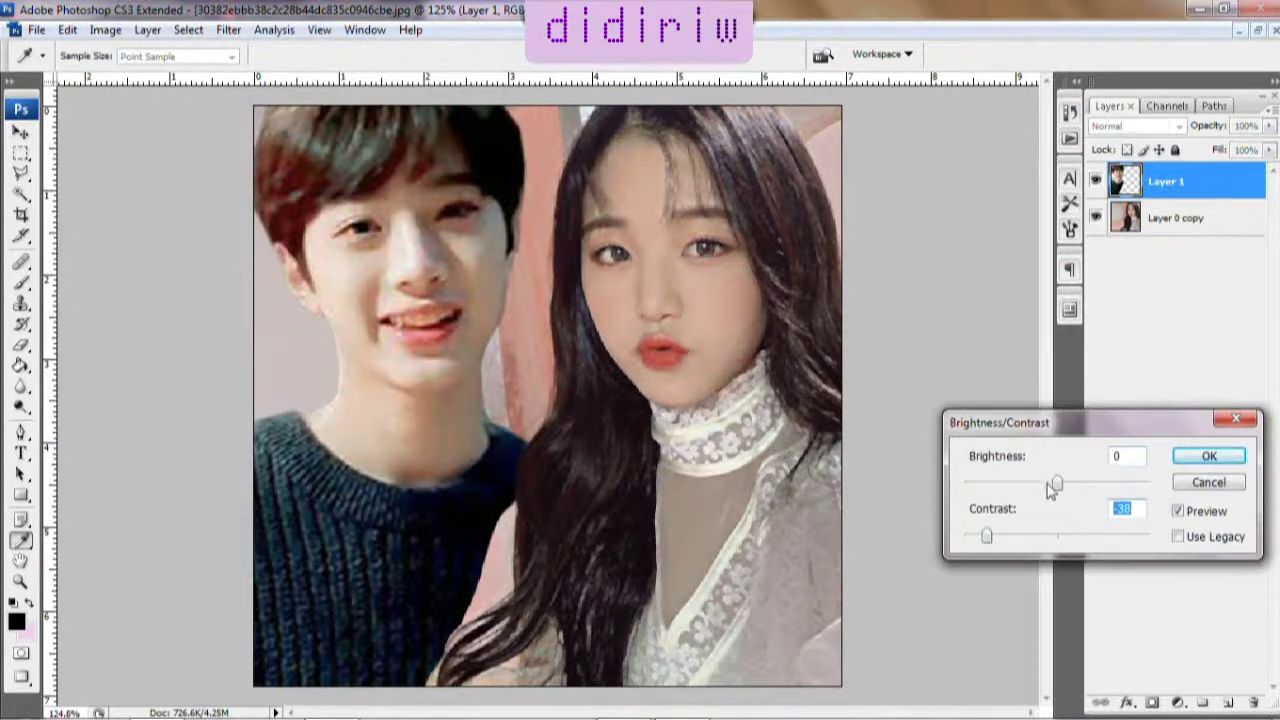
{"action": "left_click_drag", "start_coordinate": [1049, 484], "coordinate": [1051, 485]}
{"action": "left_click", "coordinate": [1209, 455]}
Switch to the Eraser and set its brush size to 9 px
{"action": "key", "text": "v"}
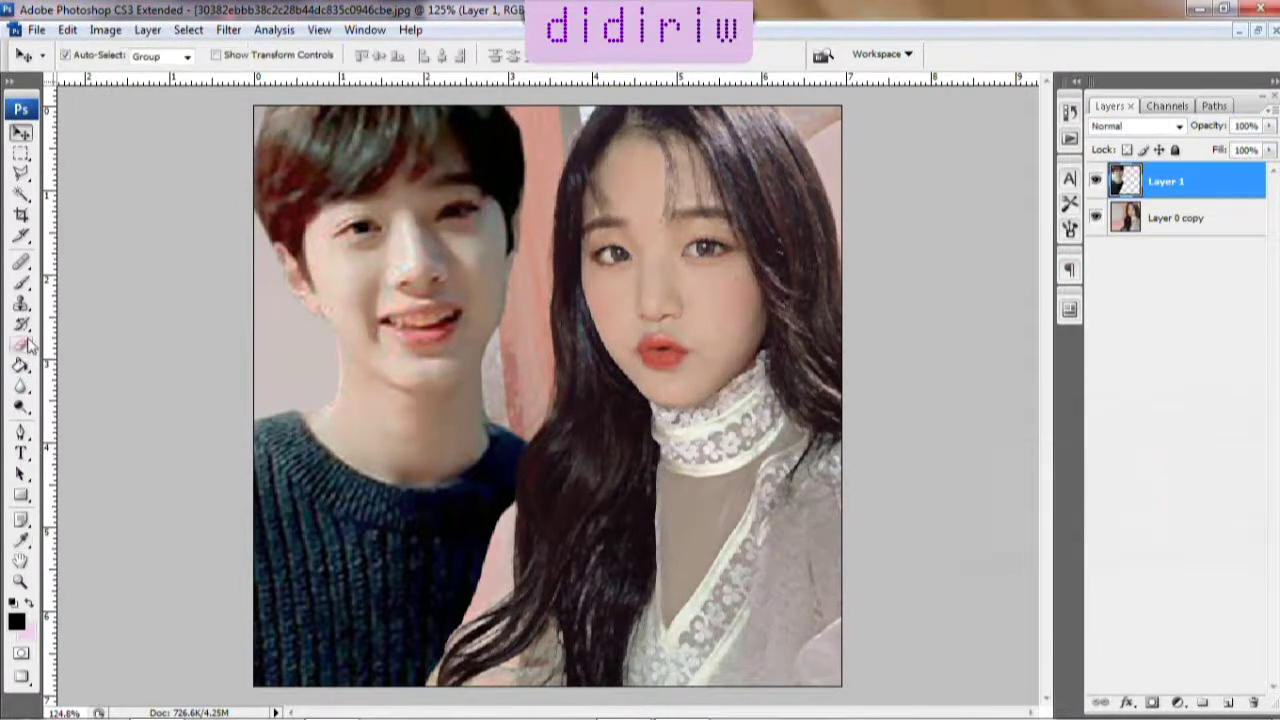
{"action": "left_click", "coordinate": [21, 345]}
{"action": "left_click", "coordinate": [123, 56]}
{"action": "left_click_drag", "start_coordinate": [40, 106], "coordinate": [75, 106]}
{"action": "left_click", "coordinate": [315, 376]}
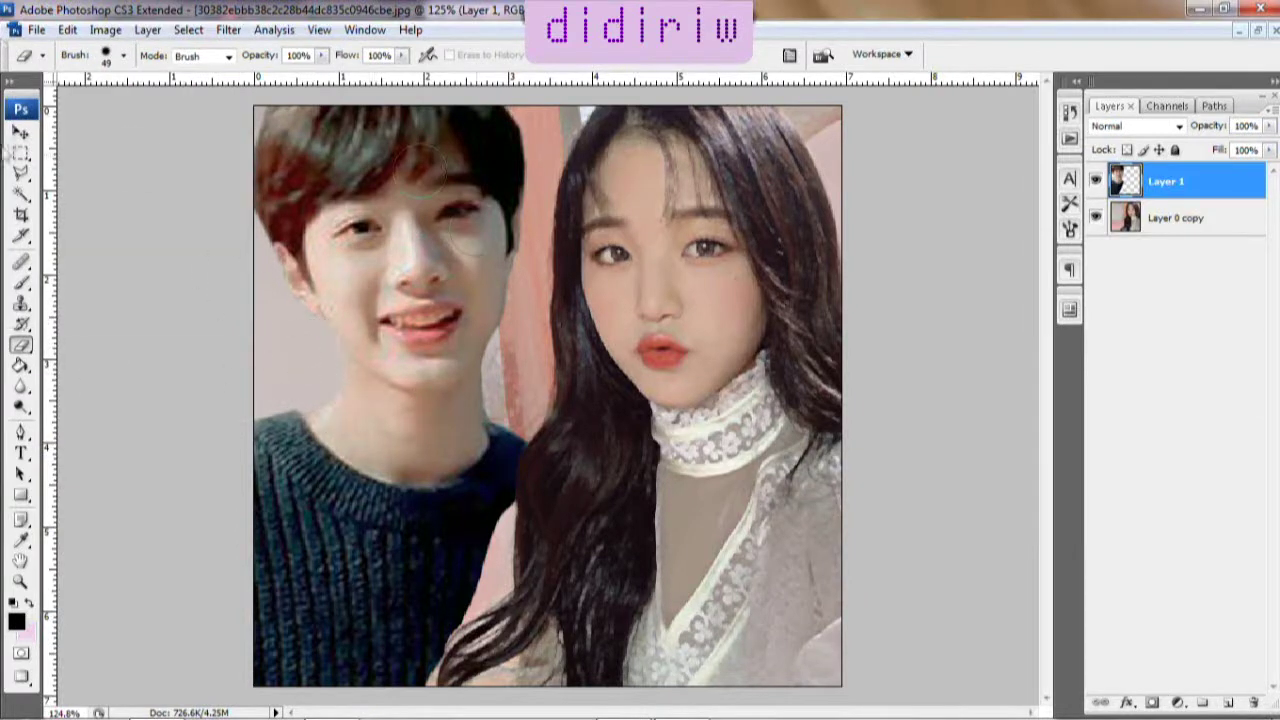
{"action": "left_click", "coordinate": [123, 56]}
{"action": "left_click_drag", "start_coordinate": [45, 113], "coordinate": [31, 113]}
{"action": "left_click", "coordinate": [320, 319]}
View the image at Actual Pixels (100%) and select the woman's layer
{"action": "key", "text": "v"}
{"action": "key", "text": "z"}
{"action": "left_click", "coordinate": [364, 55]}
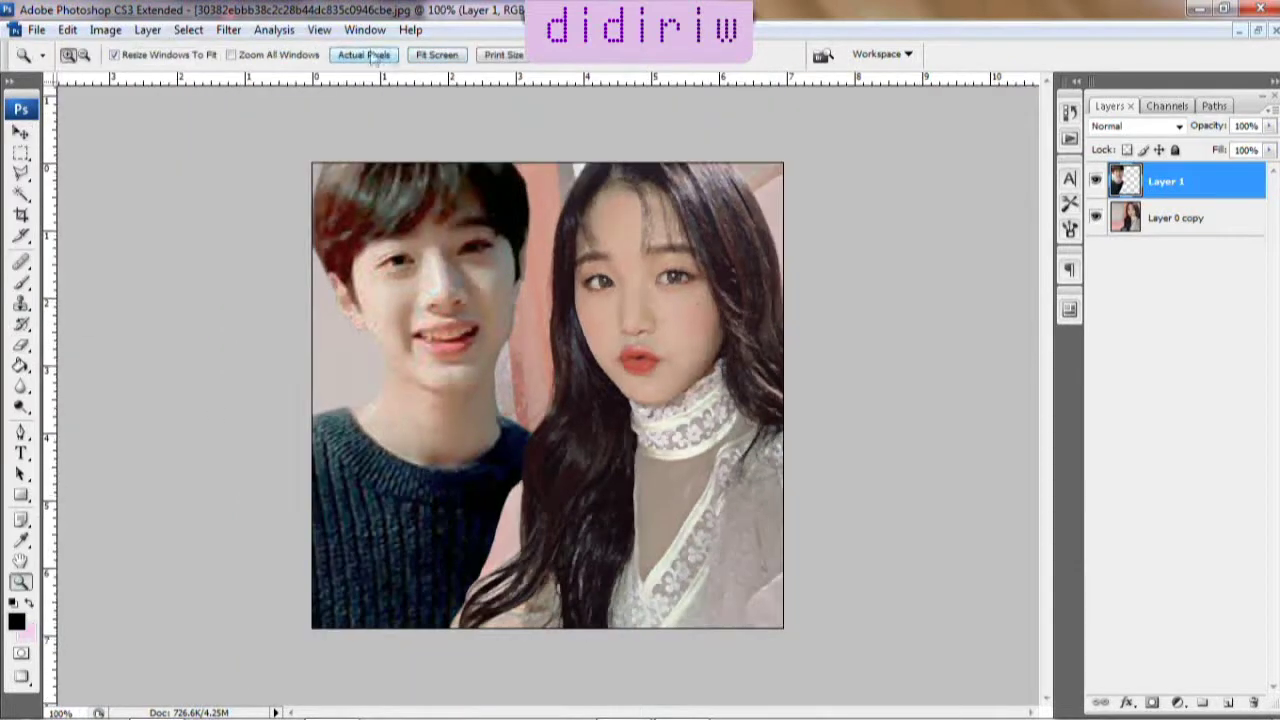
{"action": "key", "text": "v"}
{"action": "left_click", "coordinate": [1204, 217]}
Tweak the woman's layer with Hue/Saturation: Hue -5, Saturation -3, Lightness -4
{"action": "left_click", "coordinate": [1206, 181]}
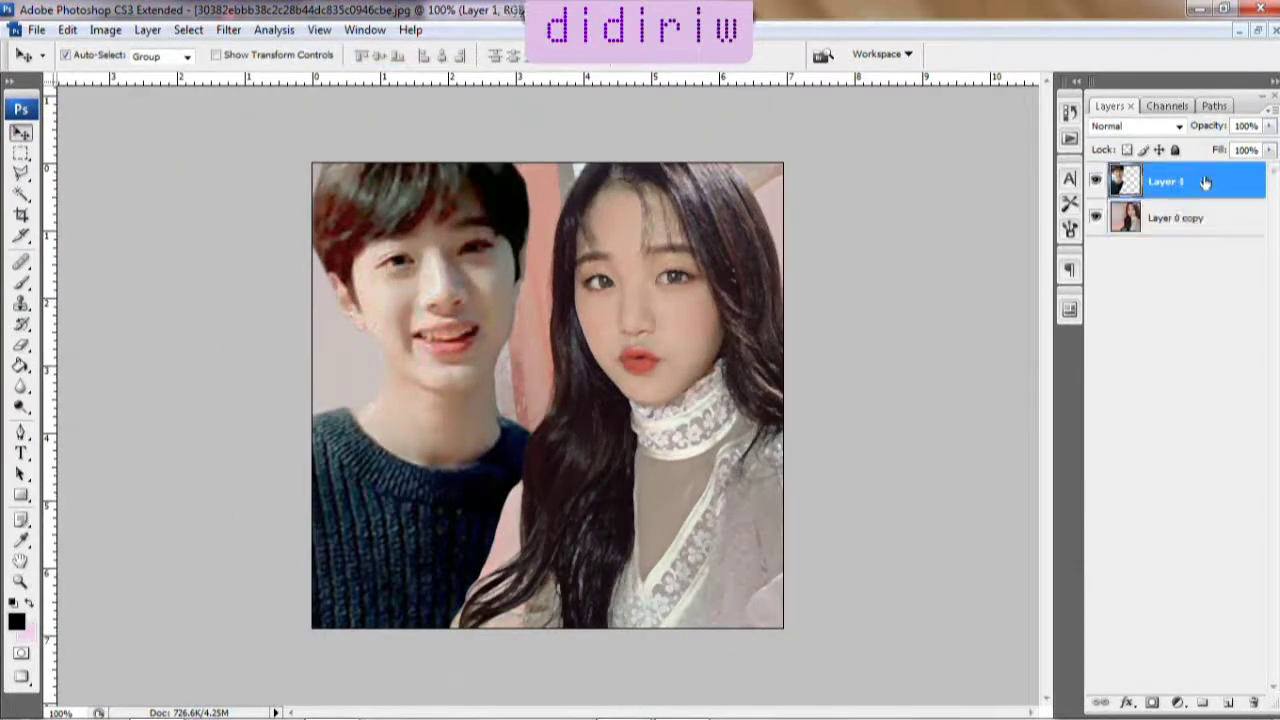
{"action": "left_click", "coordinate": [1175, 217]}
{"action": "left_click", "coordinate": [105, 29]}
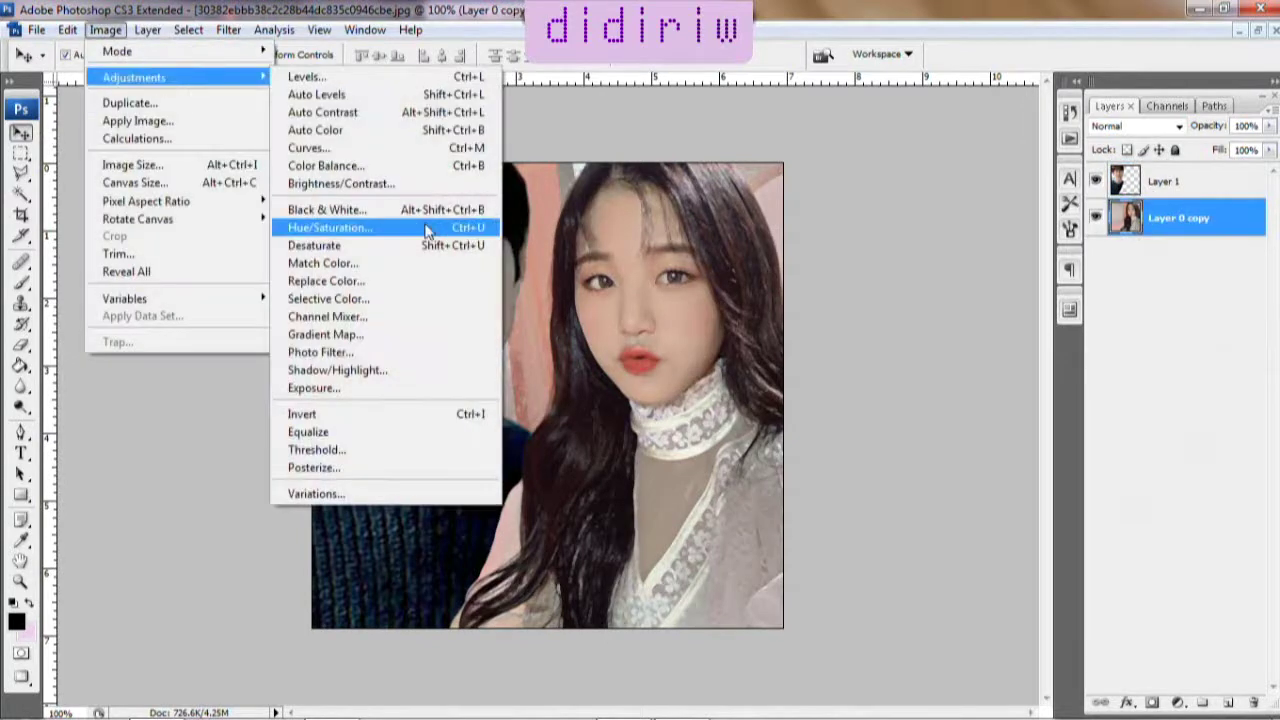
{"action": "left_click", "coordinate": [400, 229]}
{"action": "mouse_move", "coordinate": [968, 399]}
{"action": "left_mouse_down"}
{"action": "mouse_move", "coordinate": [951, 446]}
{"action": "mouse_move", "coordinate": [976, 447]}
{"action": "mouse_move", "coordinate": [962, 494]}
{"action": "left_mouse_up"}
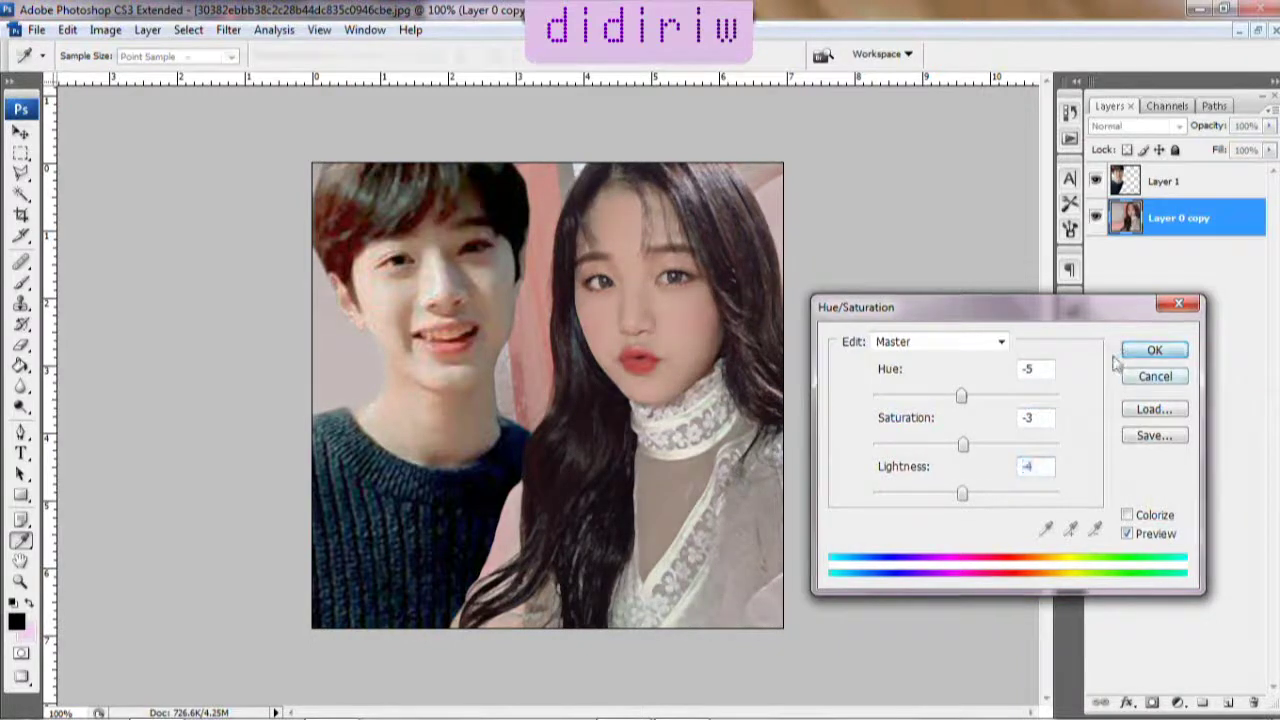
{"action": "left_click", "coordinate": [1154, 350]}
Shift the young man's hue slightly, boost saturation a bit and darken him slightly
{"action": "left_click", "coordinate": [1165, 181]}
{"action": "left_click", "coordinate": [105, 29]}
{"action": "left_click", "coordinate": [330, 205]}
{"action": "left_click_drag", "start_coordinate": [966, 396], "coordinate": [960, 397]}
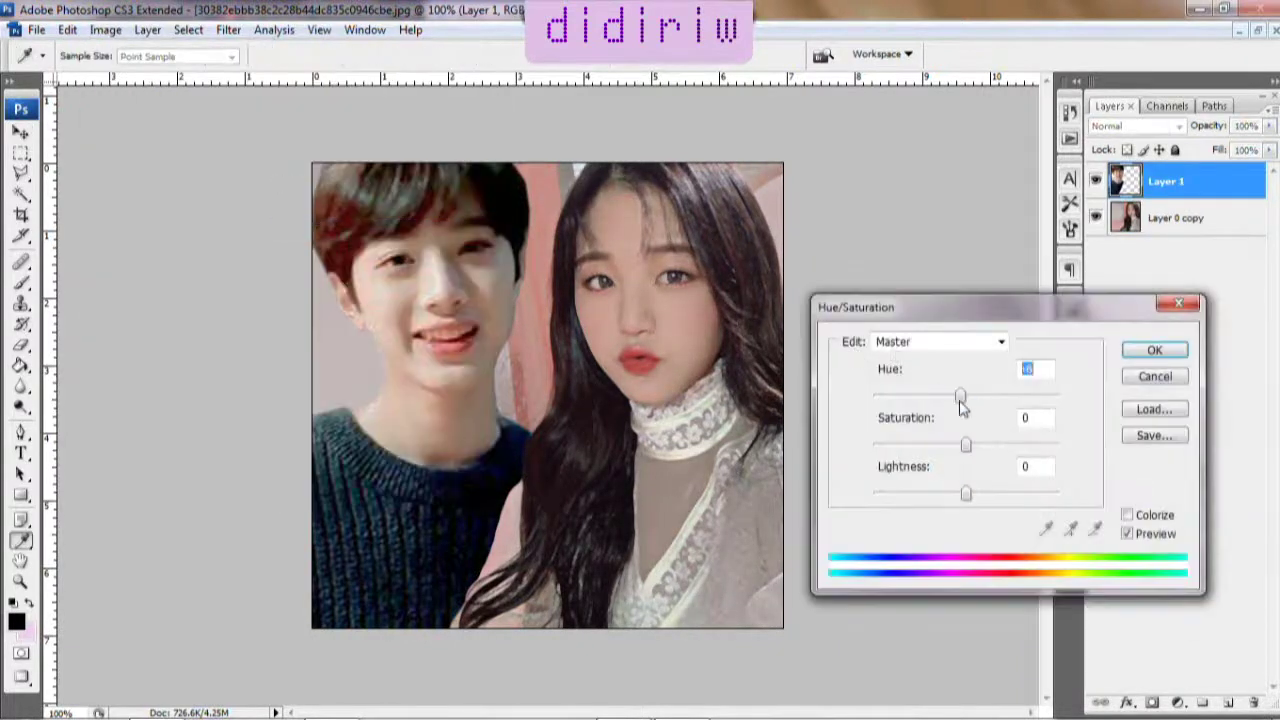
{"action": "left_click_drag", "start_coordinate": [966, 444], "coordinate": [985, 446]}
{"action": "left_click_drag", "start_coordinate": [966, 495], "coordinate": [960, 497]}
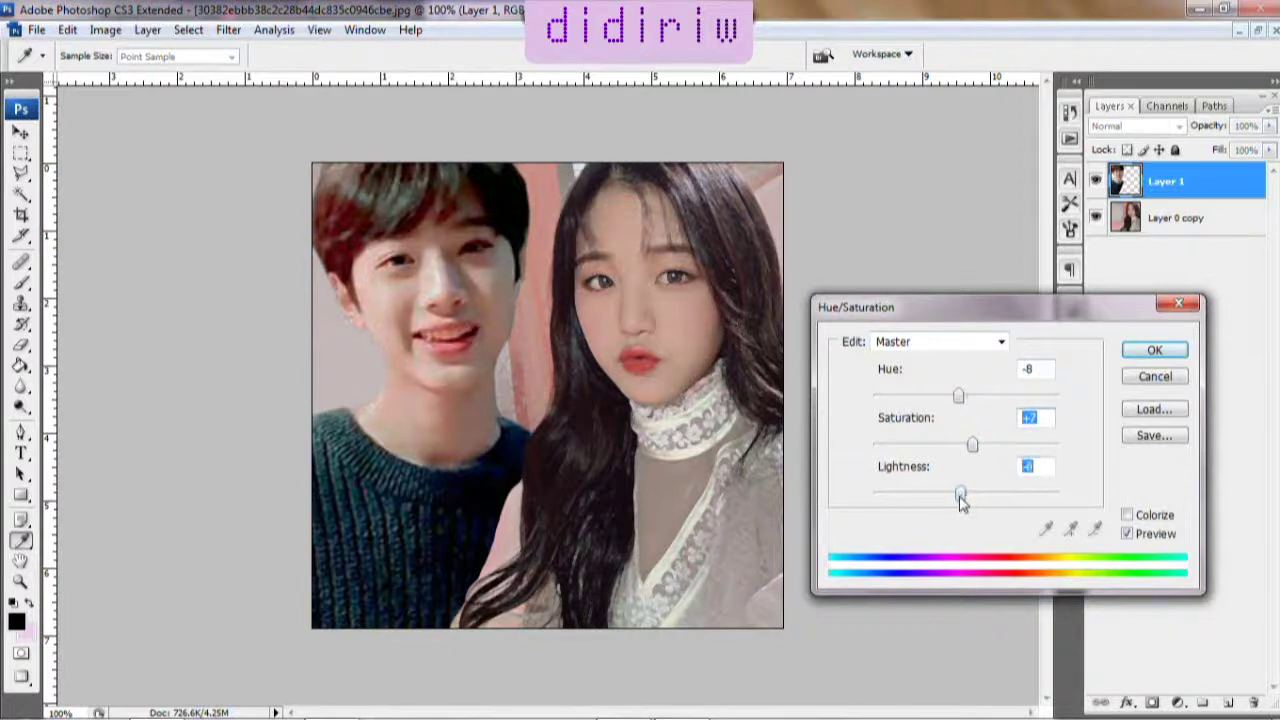
{"action": "left_click", "coordinate": [1139, 348]}
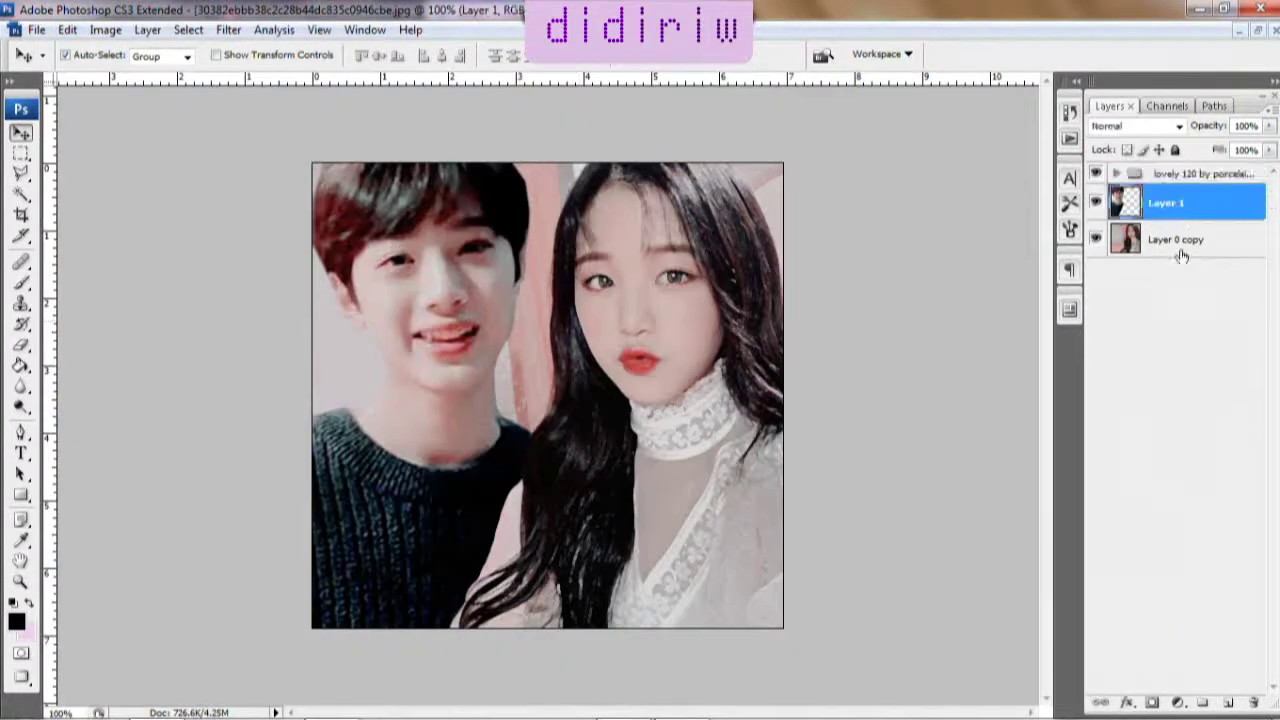
Lower the young man's layer brightness (around -30) with Brightness/Contrast
{"action": "left_click", "coordinate": [105, 29]}
{"action": "left_click", "coordinate": [330, 190]}
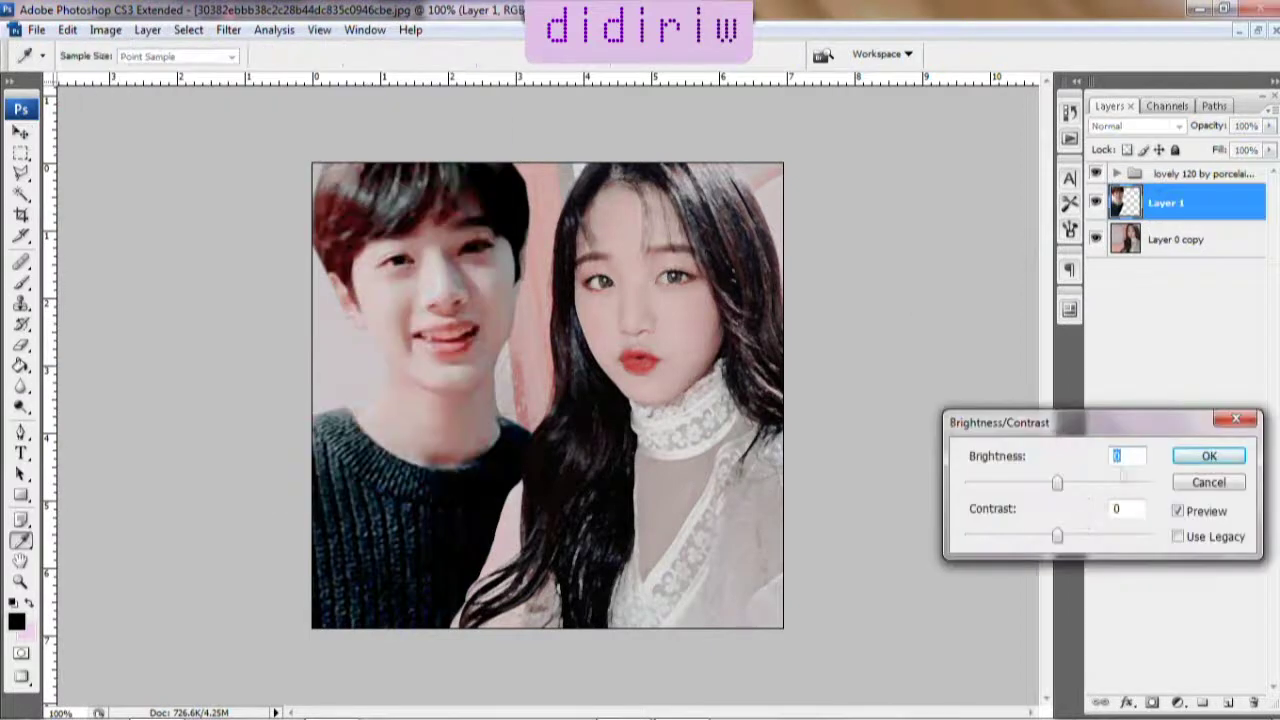
{"action": "type", "text": "-30"}
{"action": "left_click_drag", "start_coordinate": [1062, 491], "coordinate": [1049, 491]}
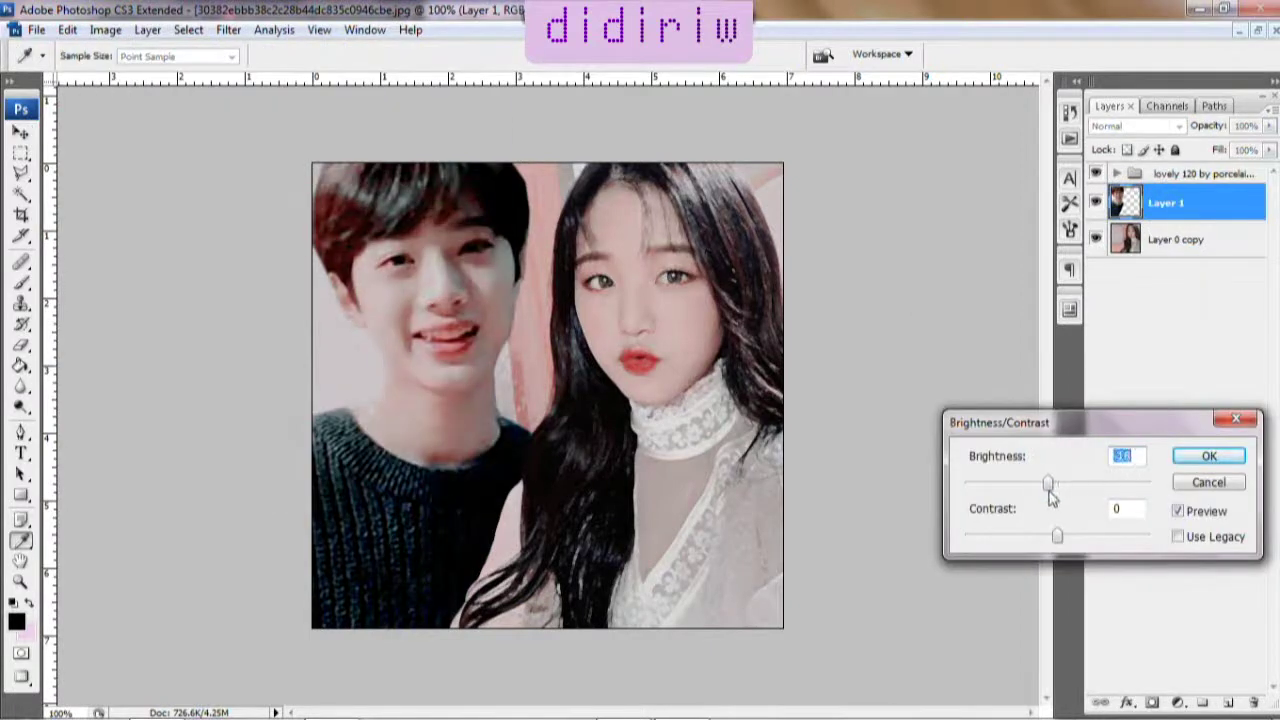
{"action": "left_click", "coordinate": [1210, 455]}
Darken the woman's background photo layer likewise, then reselect the young man's layer
{"action": "left_click", "coordinate": [1180, 239]}
{"action": "left_click", "coordinate": [105, 29]}
{"action": "left_click", "coordinate": [395, 187]}
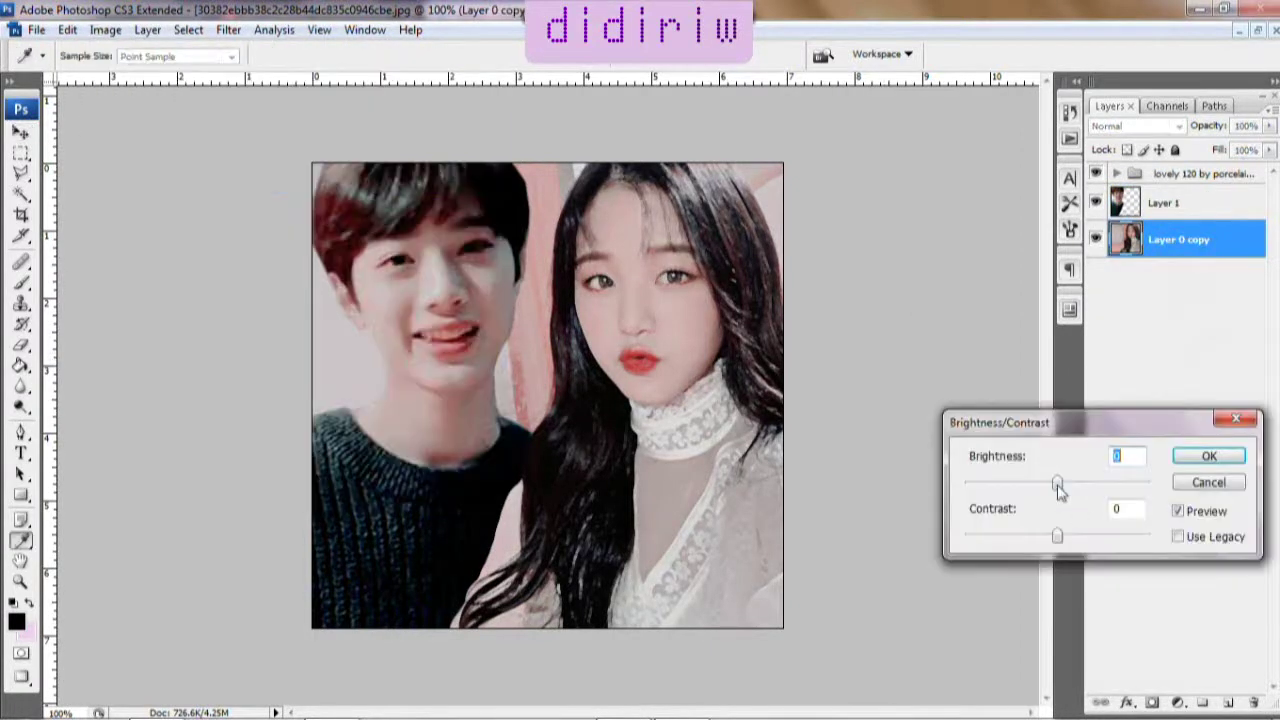
{"action": "left_click_drag", "start_coordinate": [1058, 486], "coordinate": [1033, 500]}
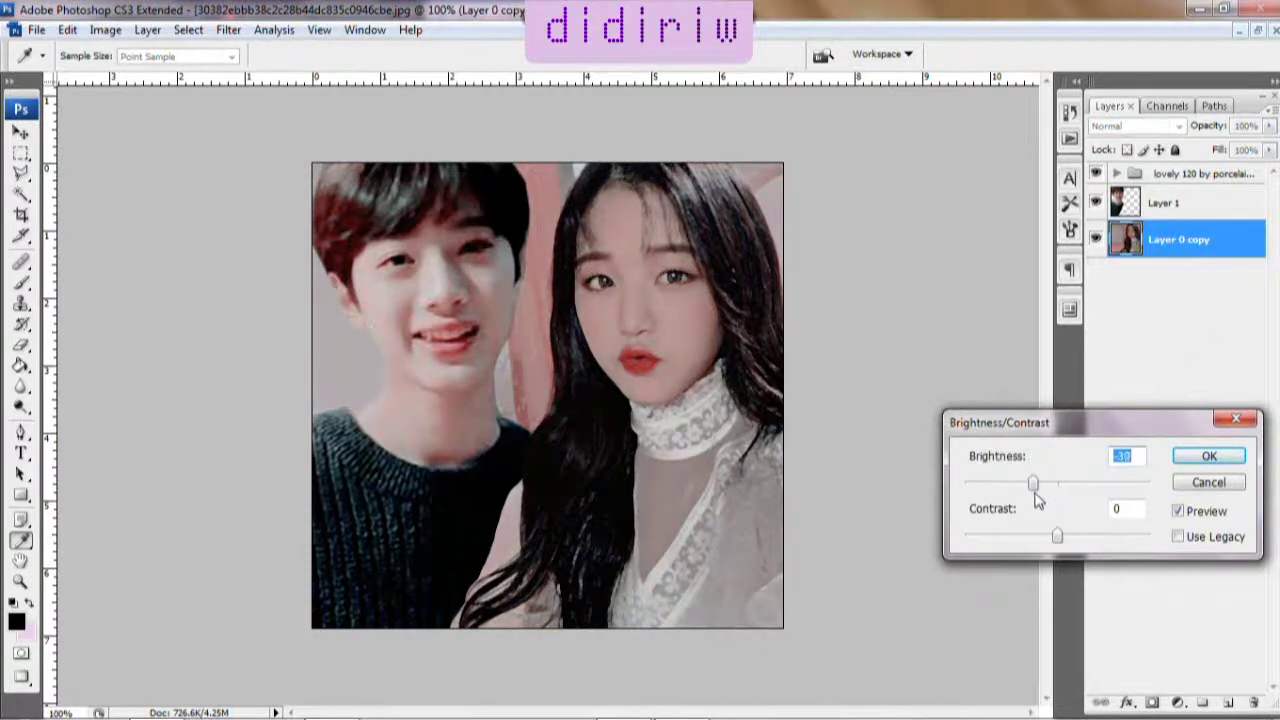
{"action": "left_click", "coordinate": [1209, 458]}
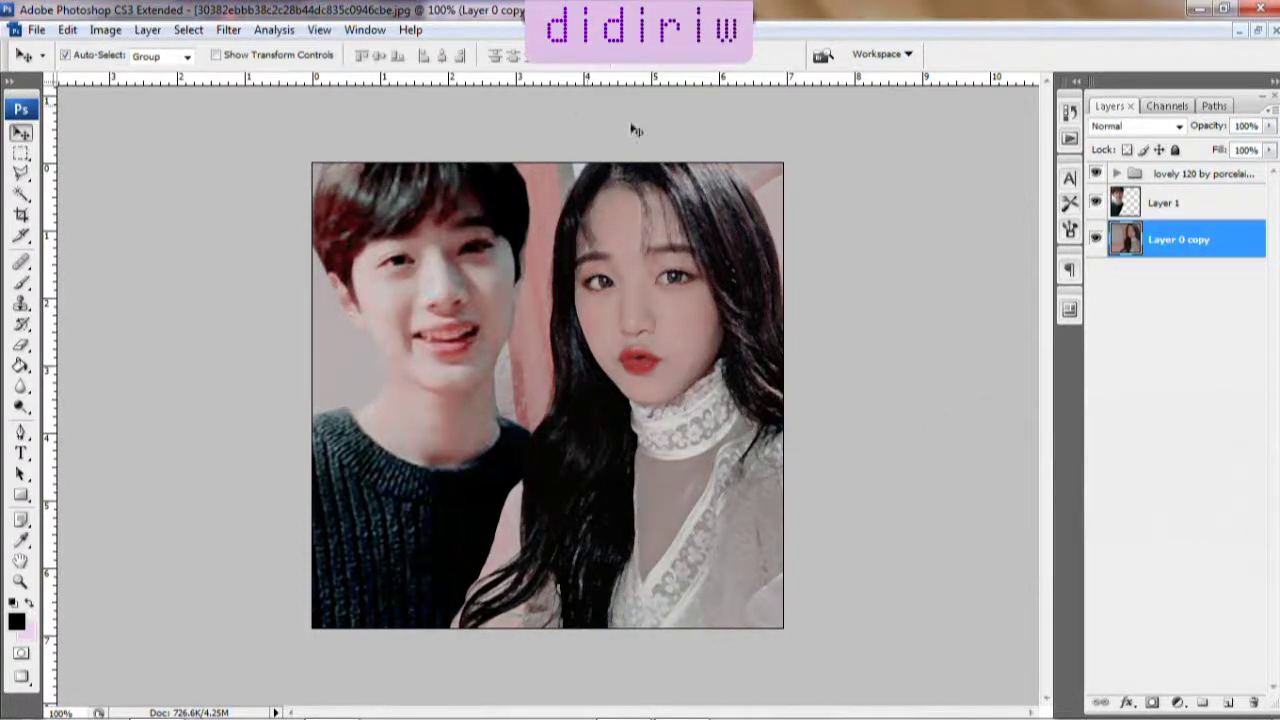
{"action": "left_click", "coordinate": [1188, 205]}
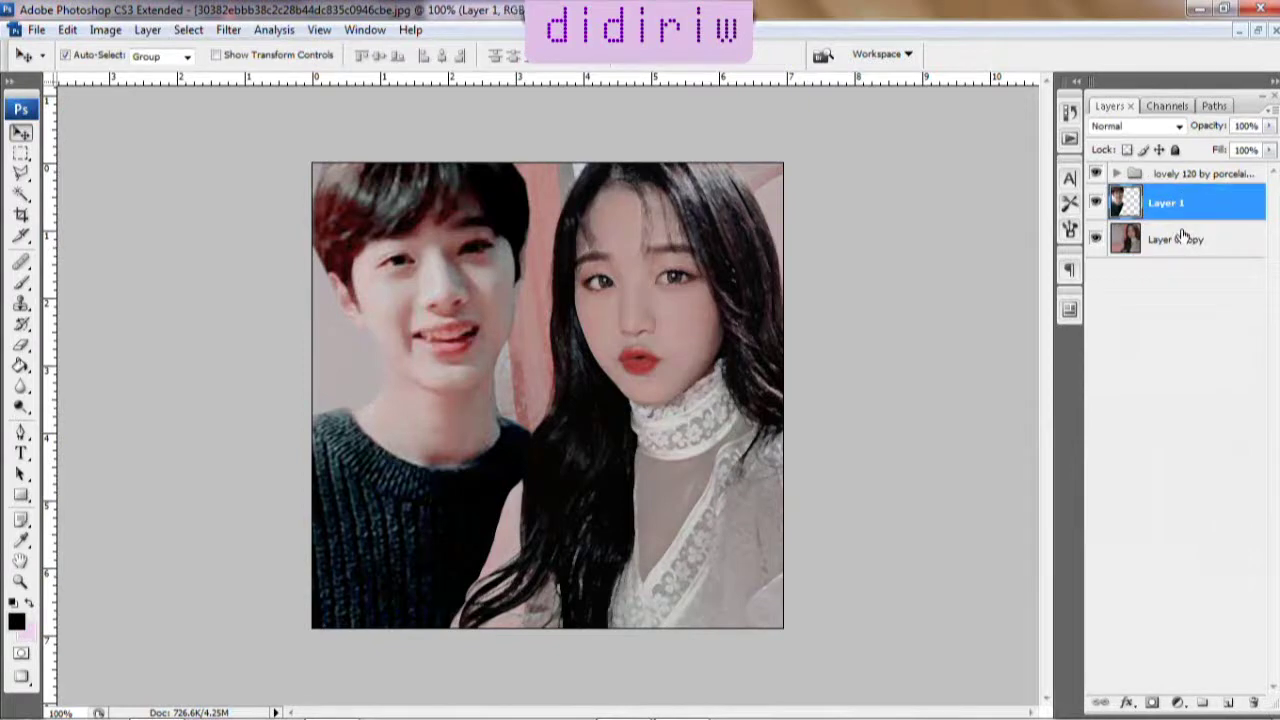
Zoom in and erase the harsh edge along the young man's hair
{"action": "key", "text": "z"}
{"action": "left_click", "coordinate": [604, 166]}
{"action": "key", "text": "e"}
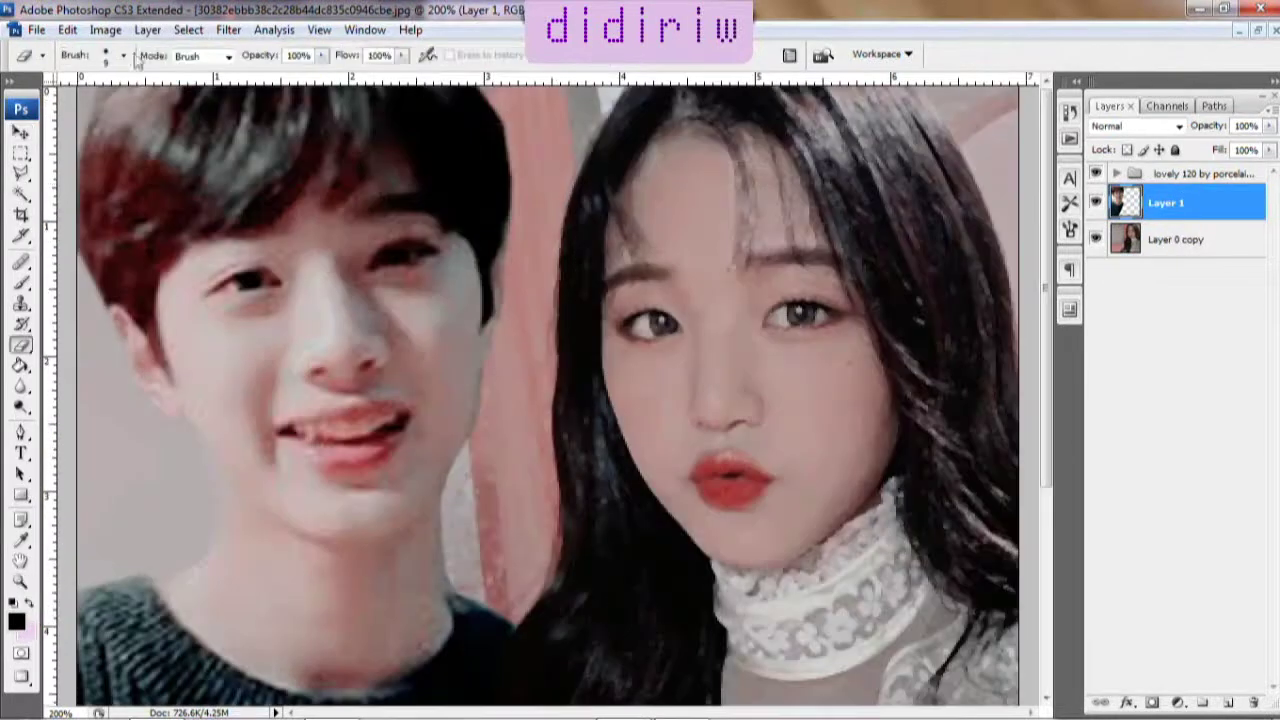
{"action": "left_click", "coordinate": [124, 55]}
{"action": "key", "text": "Return"}
{"action": "left_click_drag", "start_coordinate": [505, 95], "coordinate": [529, 228]}
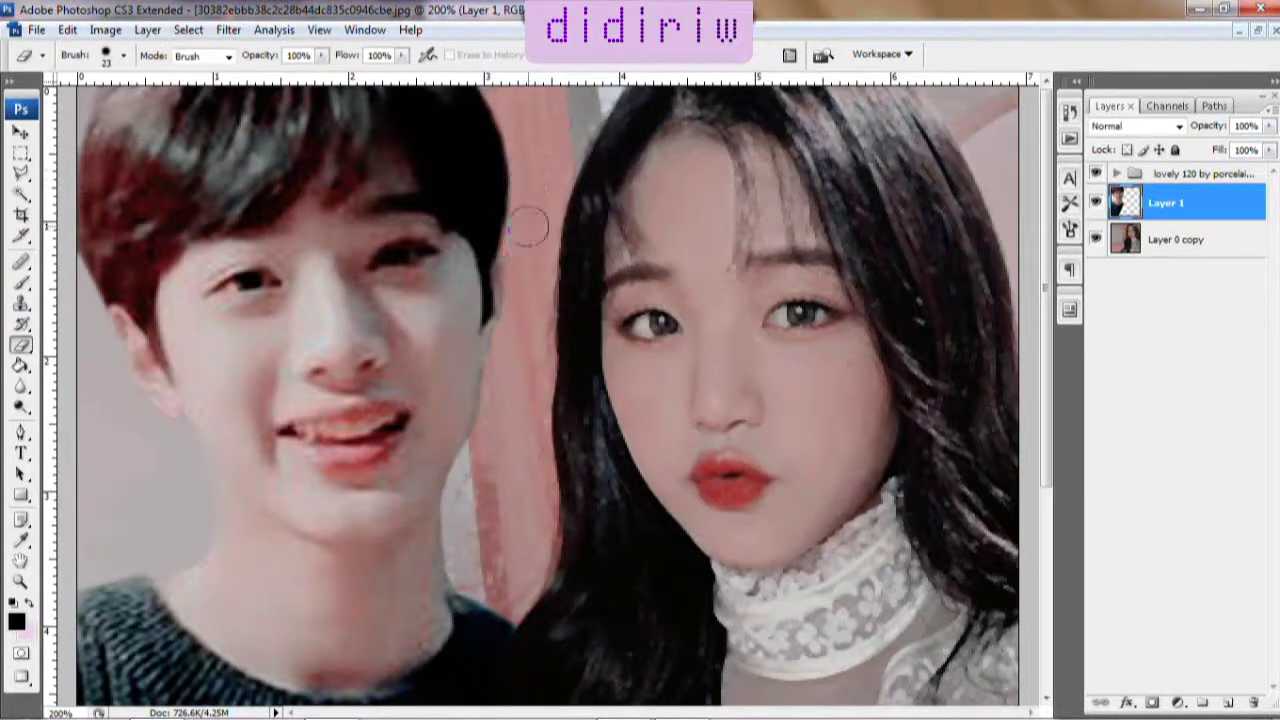
{"action": "left_click", "coordinate": [20, 580]}
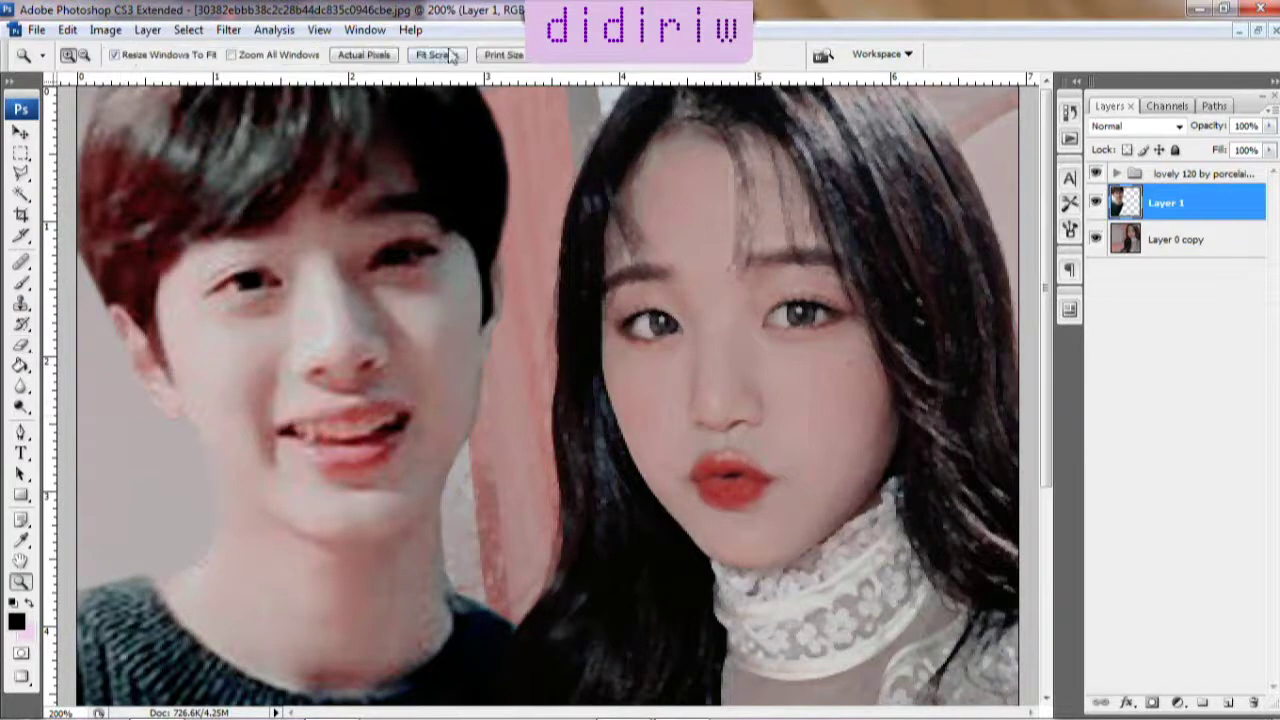
{"action": "left_click", "coordinate": [437, 54]}
Add Layer 2 with black Pin Light shading near his hair at 64% opacity
{"action": "key", "text": "ctrl+shift+n"}
{"action": "key", "text": "Return"}
{"action": "key", "text": "b"}
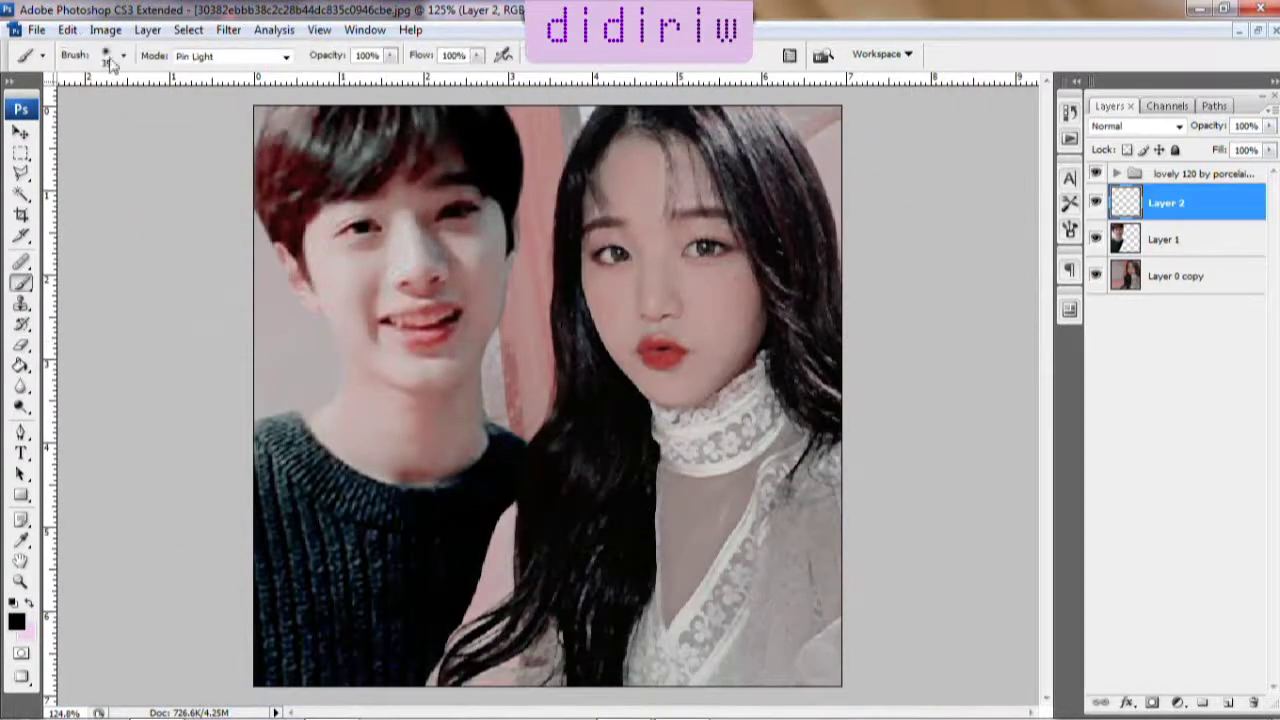
{"action": "left_click", "coordinate": [116, 56]}
{"action": "key", "text": "Return"}
{"action": "mouse_move", "coordinate": [410, 673]}
{"action": "left_mouse_down"}
{"action": "mouse_move", "coordinate": [457, 651]}
{"action": "mouse_move", "coordinate": [480, 610]}
{"action": "left_mouse_up"}
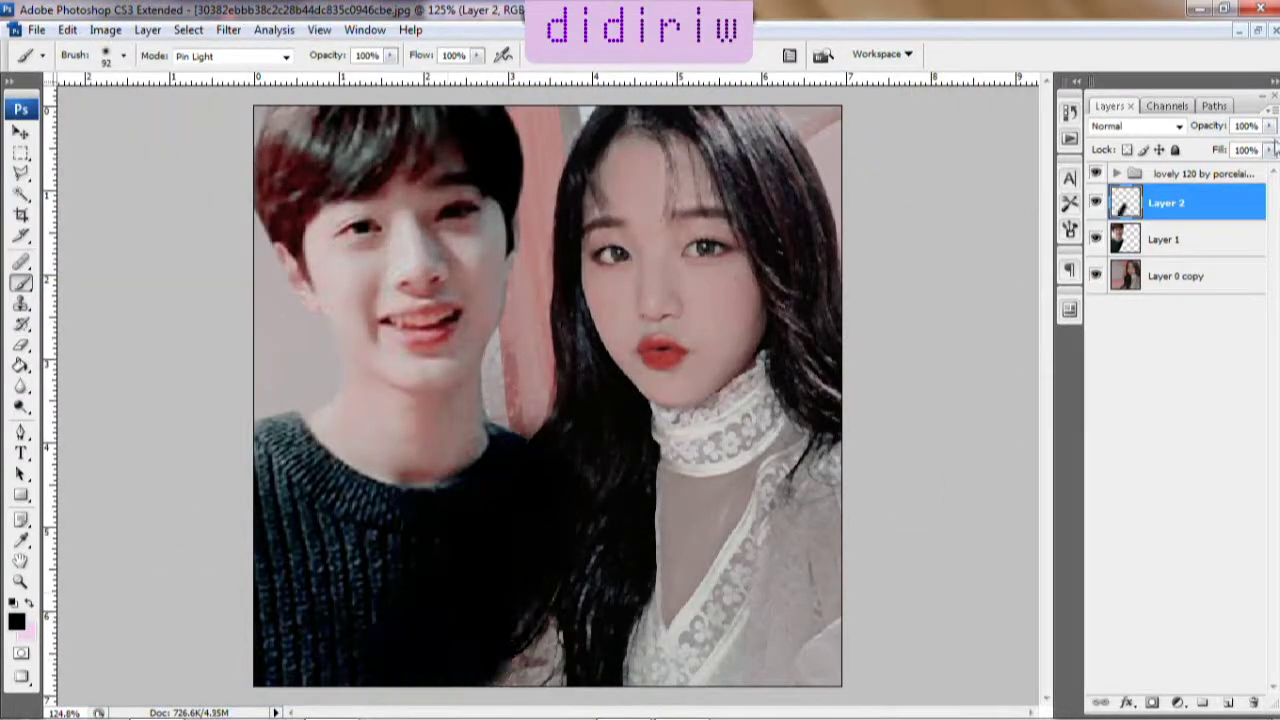
{"action": "left_click_drag", "start_coordinate": [1269, 126], "coordinate": [1232, 168]}
{"action": "key", "text": "e"}
{"action": "left_click", "coordinate": [116, 56]}
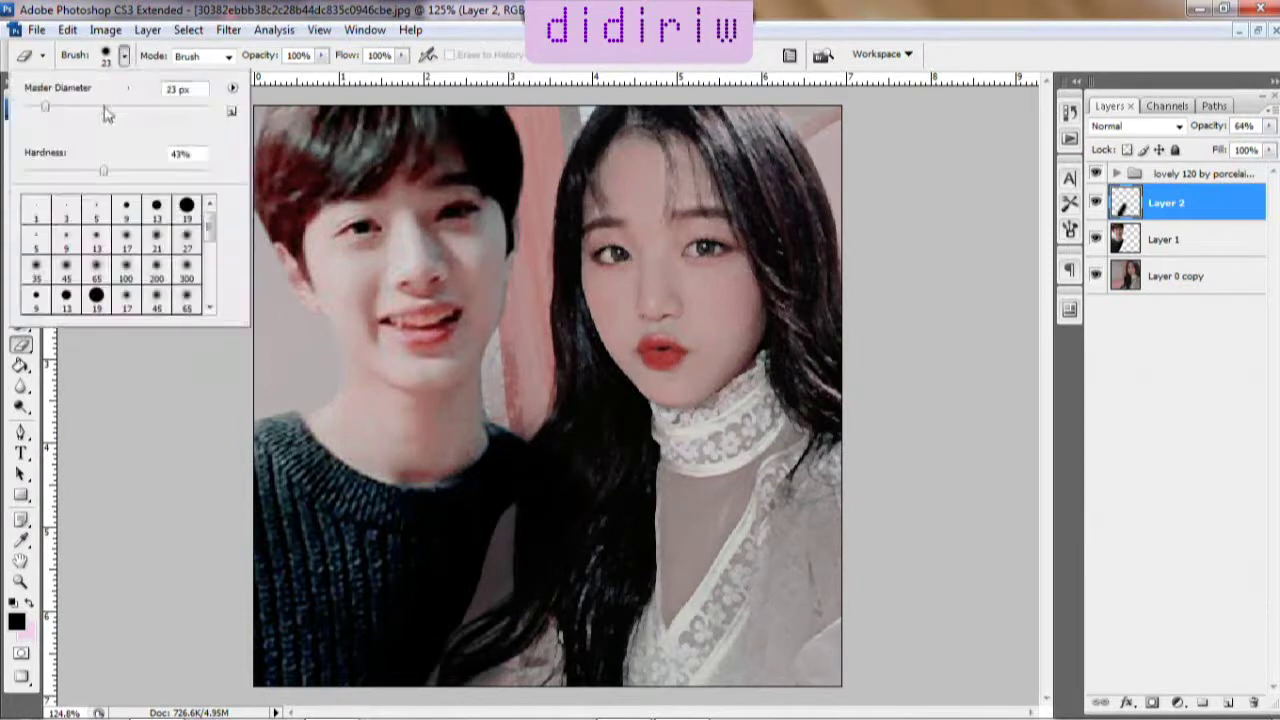
{"action": "left_click_drag", "start_coordinate": [107, 106], "coordinate": [165, 118]}
{"action": "key", "text": "Return"}
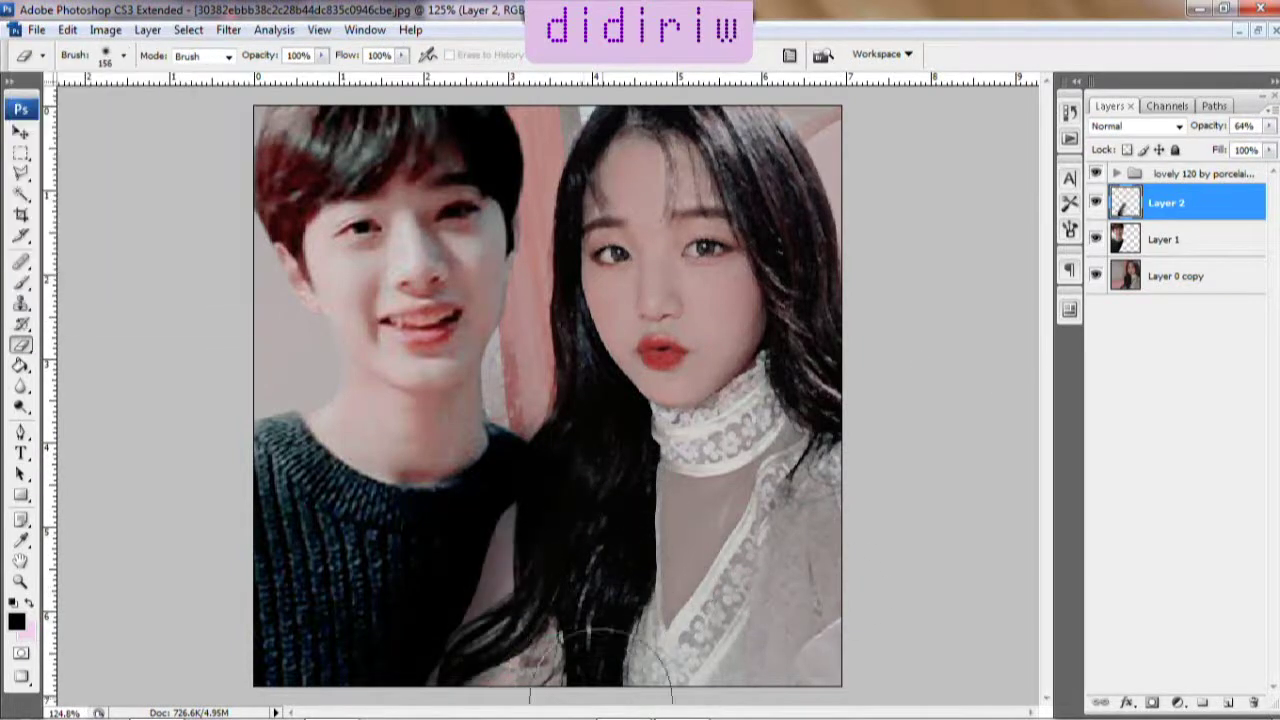
Create a new empty Layer 3
{"action": "left_click", "coordinate": [1200, 276]}
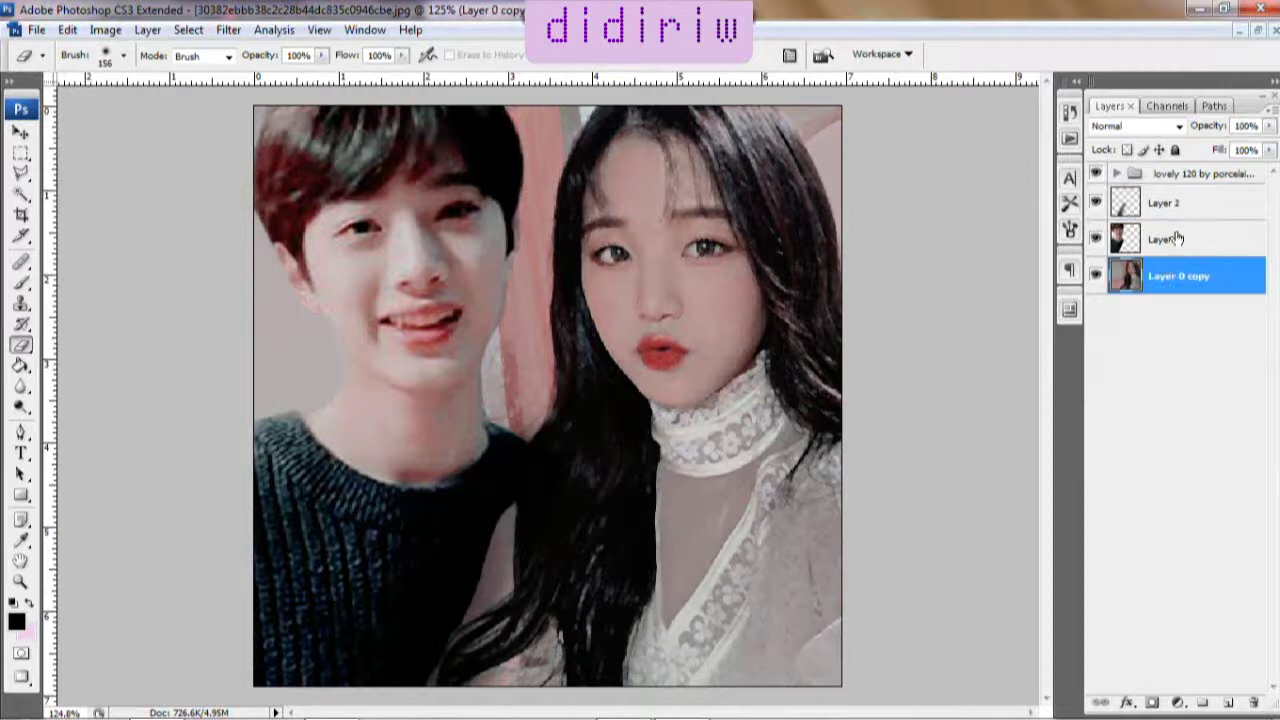
{"action": "double_click", "coordinate": [1235, 240]}
{"action": "key", "text": "Escape"}
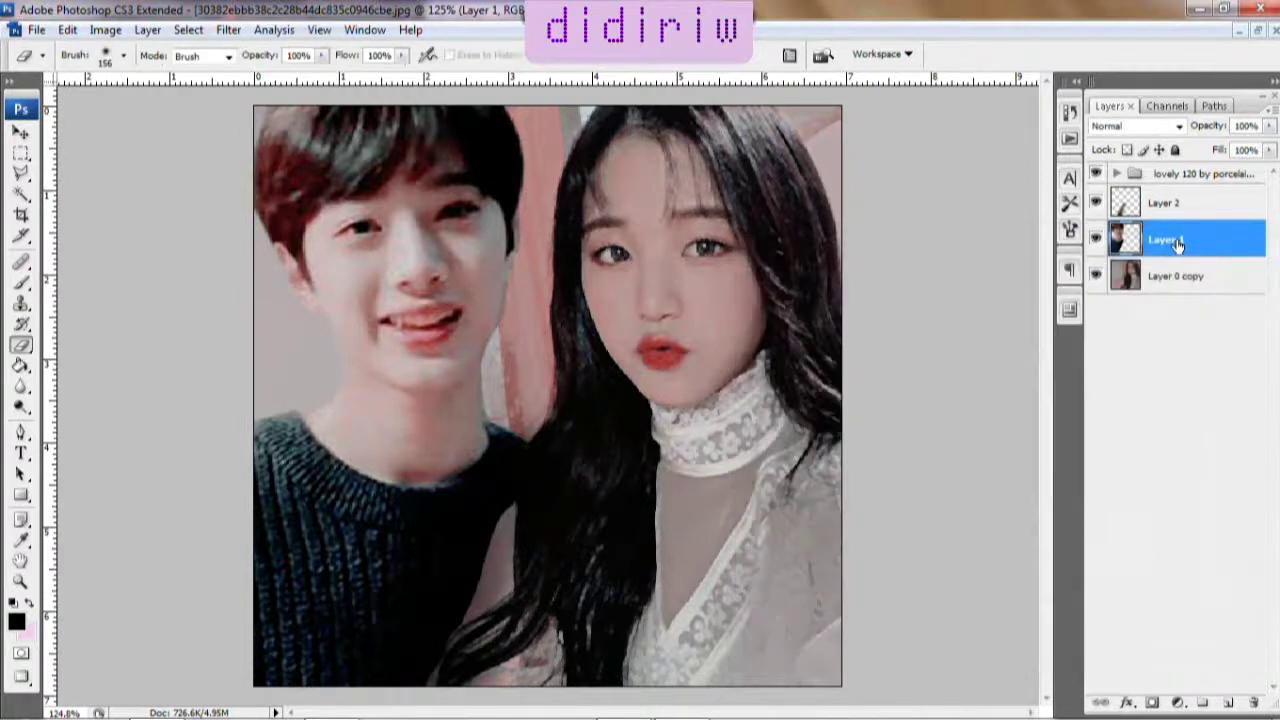
{"action": "key", "text": "ctrl+shift+n"}
{"action": "key", "text": "Return"}
Move Layer 3 below Layer 1, paint dark shading around his head at 48%, erase excess
{"action": "key", "text": "ctrl+bracketleft"}
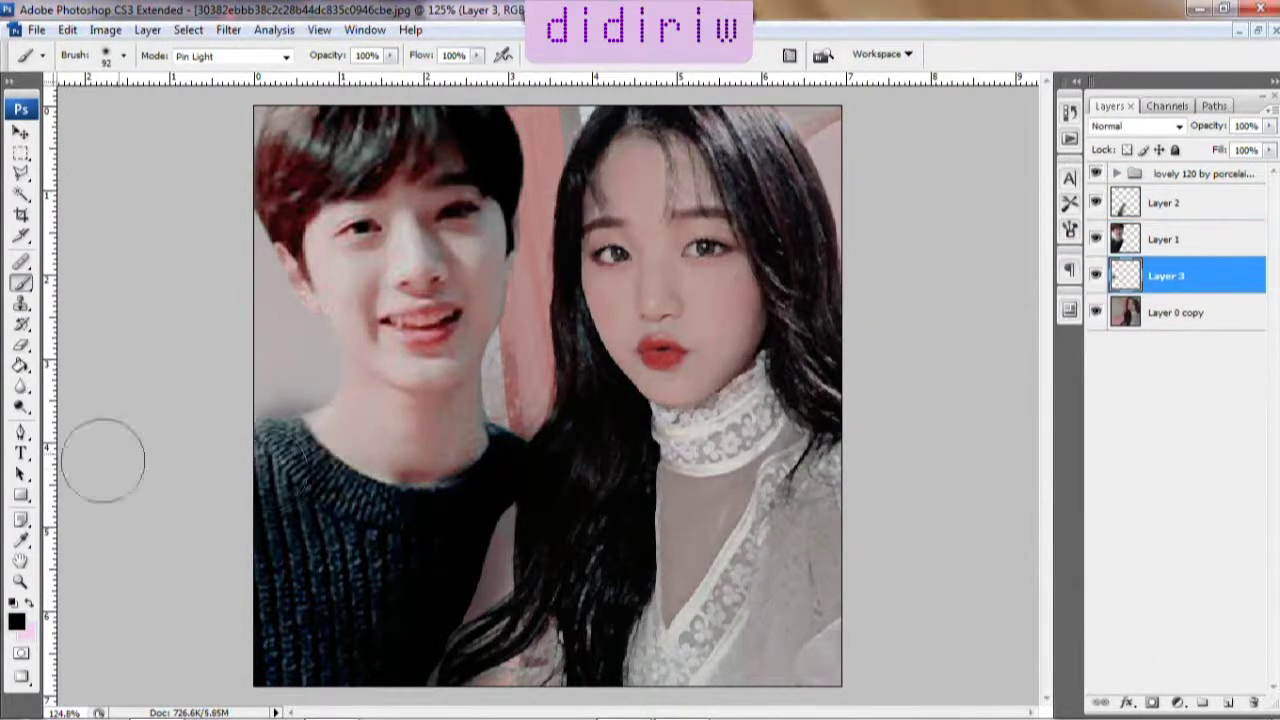
{"action": "left_click_drag", "start_coordinate": [266, 120], "coordinate": [290, 250]}
{"action": "left_click_drag", "start_coordinate": [280, 190], "coordinate": [320, 350]}
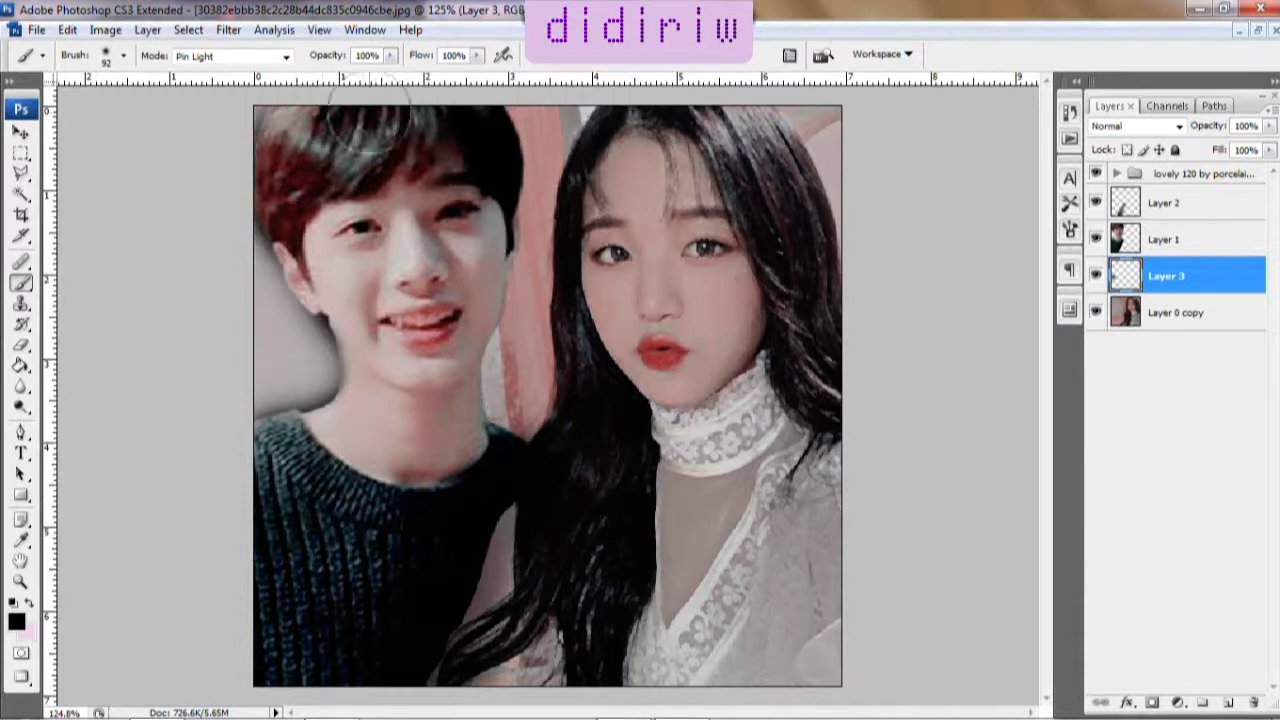
{"action": "left_click_drag", "start_coordinate": [290, 100], "coordinate": [350, 140]}
{"action": "mouse_move", "coordinate": [1269, 126]}
{"action": "left_mouse_down"}
{"action": "mouse_move", "coordinate": [1255, 148]}
{"action": "mouse_move", "coordinate": [1222, 146]}
{"action": "left_mouse_up"}
{"action": "left_click", "coordinate": [20, 344]}
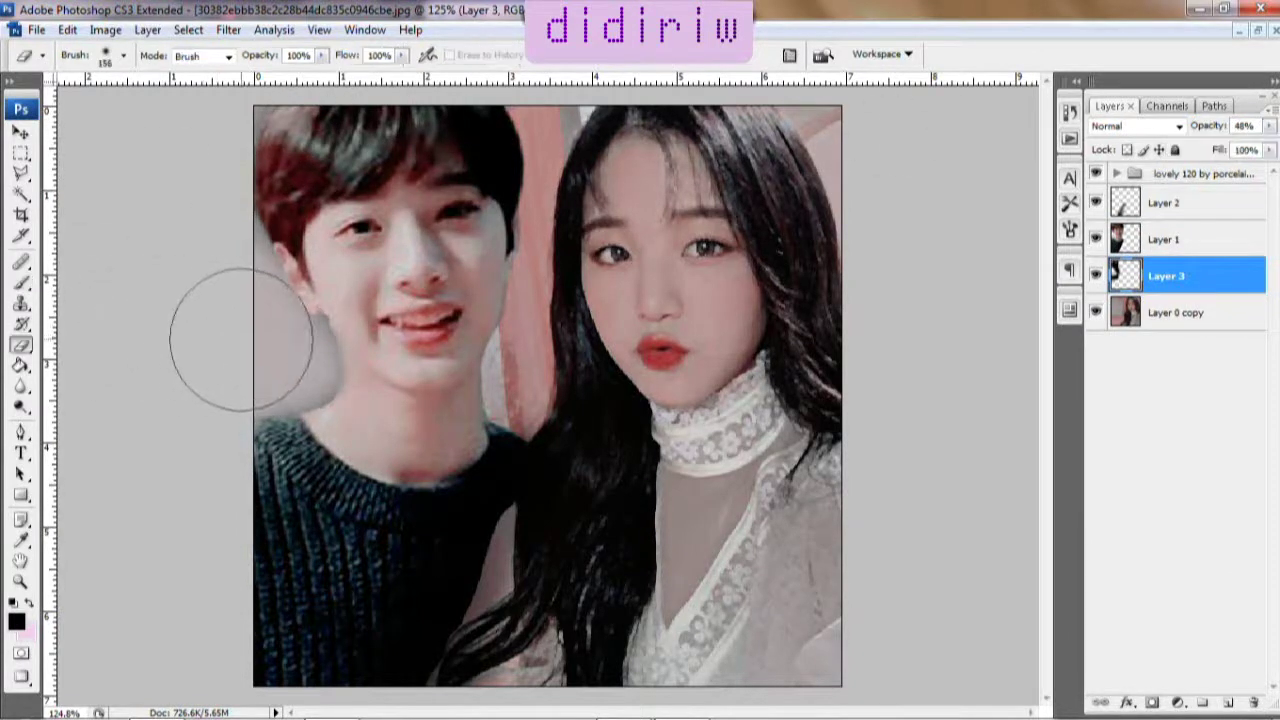
{"action": "left_click_drag", "start_coordinate": [393, 458], "coordinate": [400, 300]}
{"action": "left_click_drag", "start_coordinate": [290, 110], "coordinate": [440, 150]}
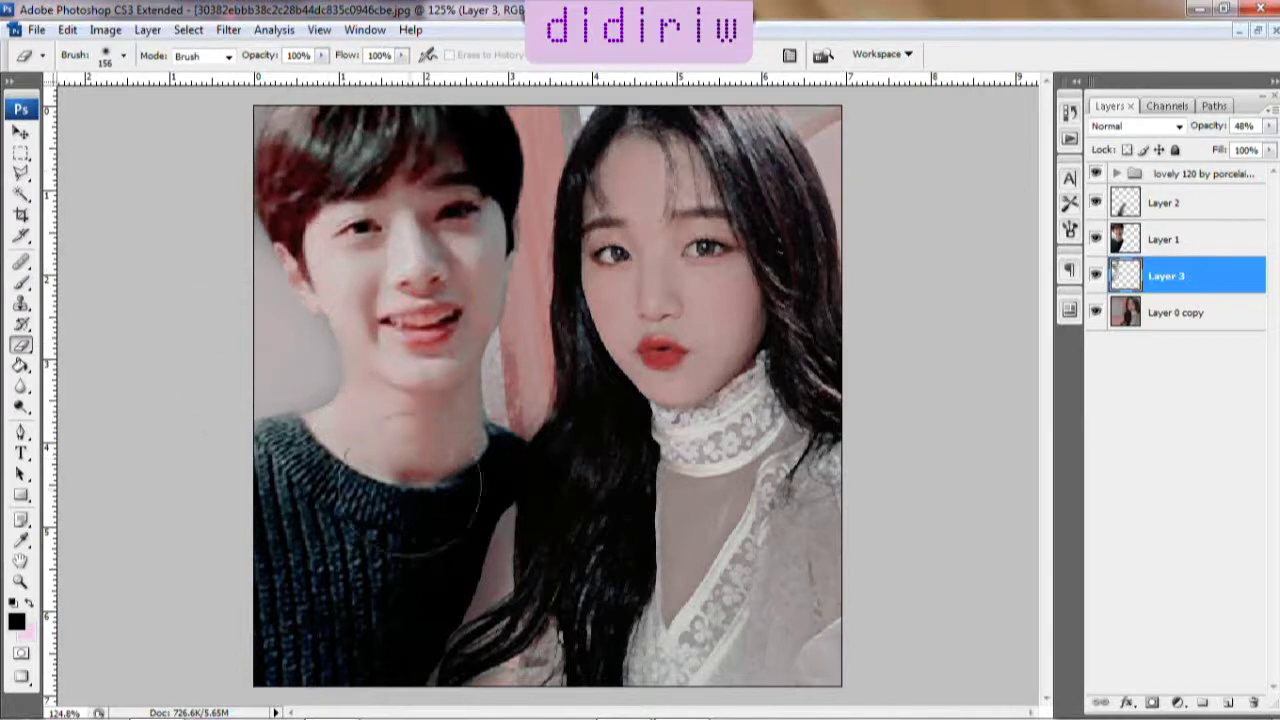
Shade beside his head and shoulder, erase it off the woman's hair, view at actual size
{"action": "key", "text": "b"}
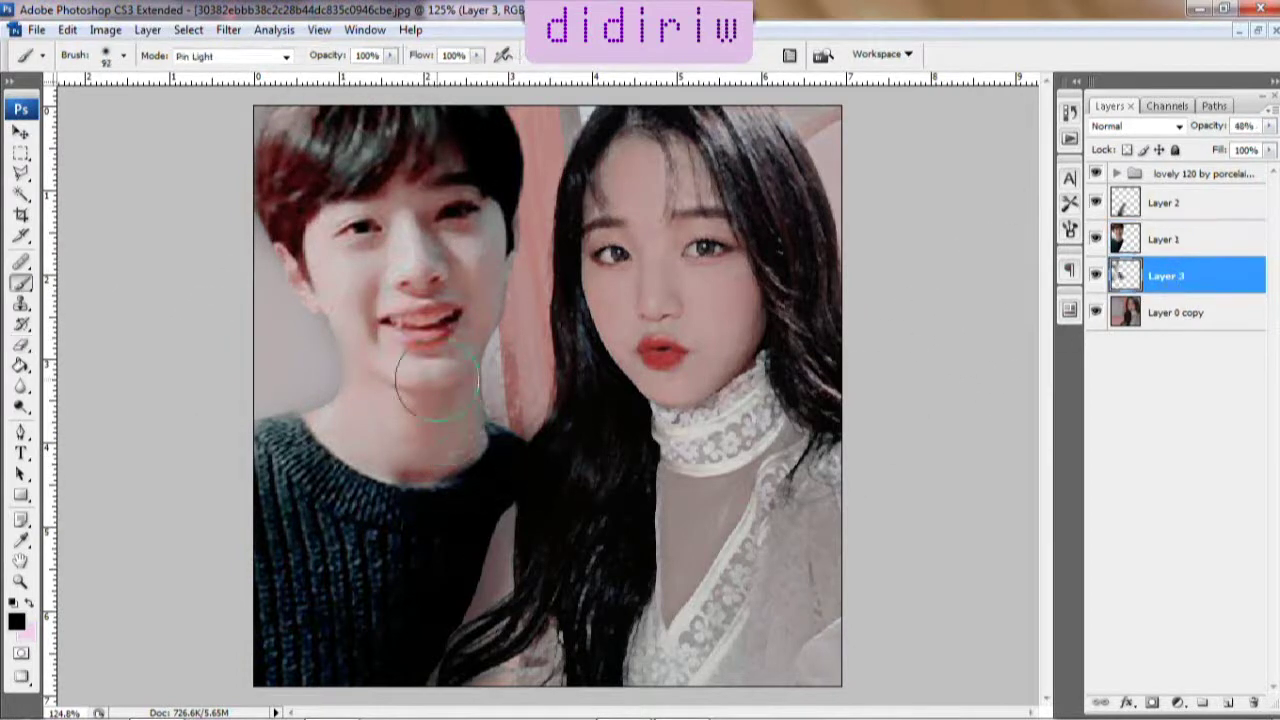
{"action": "left_click_drag", "start_coordinate": [472, 230], "coordinate": [520, 130]}
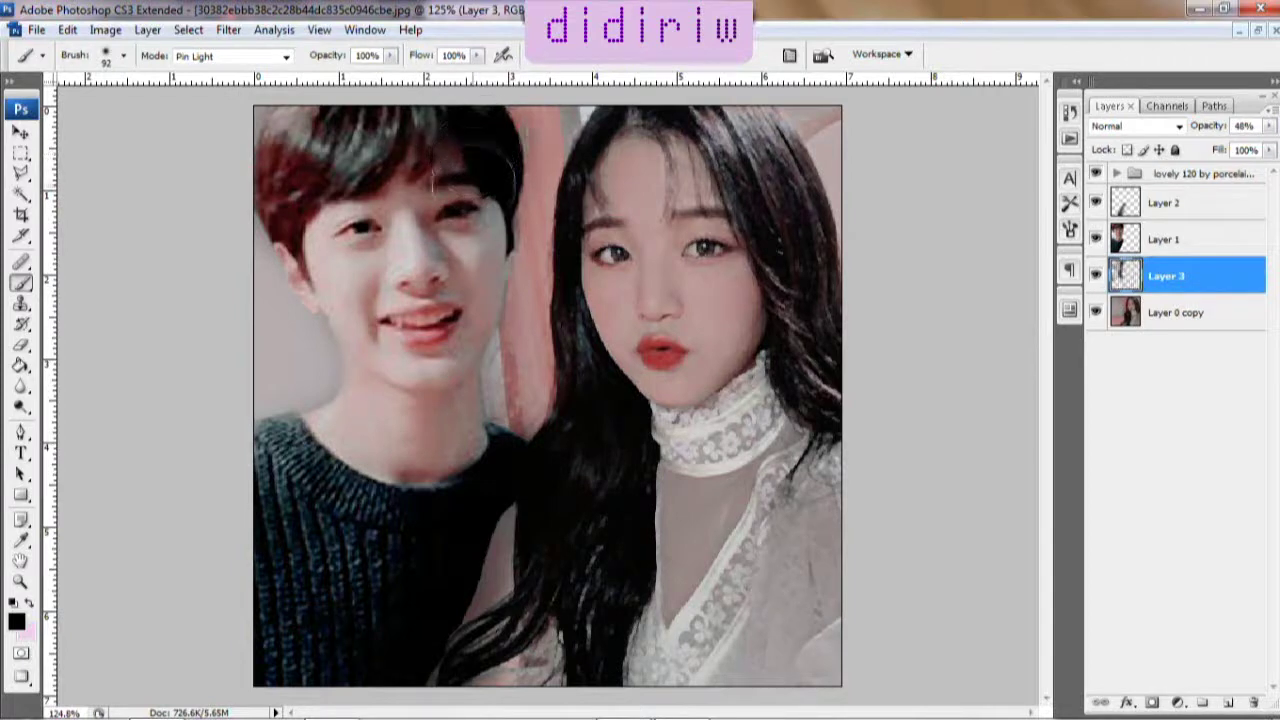
{"action": "mouse_move", "coordinate": [516, 468]}
{"action": "left_mouse_down"}
{"action": "mouse_move", "coordinate": [543, 414]}
{"action": "mouse_move", "coordinate": [471, 486]}
{"action": "mouse_move", "coordinate": [537, 423]}
{"action": "left_mouse_up"}
{"action": "key", "text": "e"}
{"action": "left_click_drag", "start_coordinate": [607, 200], "coordinate": [600, 380]}
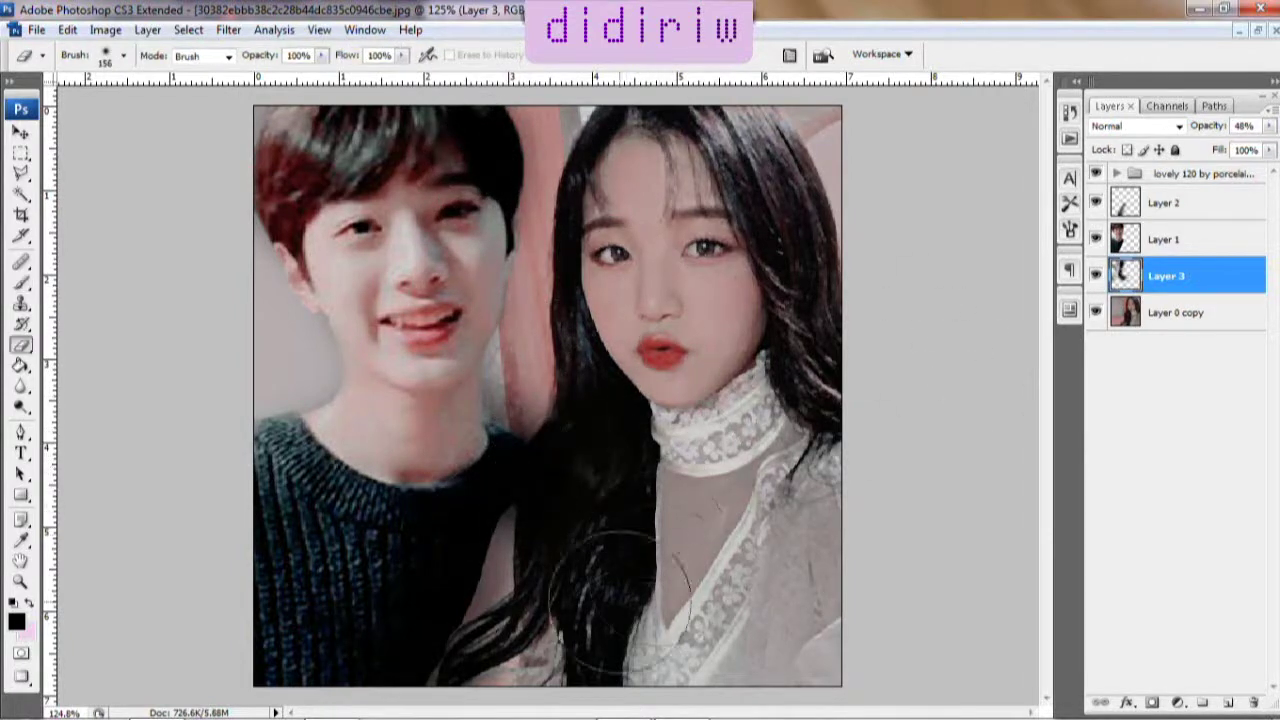
{"action": "key", "text": "z"}
{"action": "left_click", "coordinate": [363, 54]}
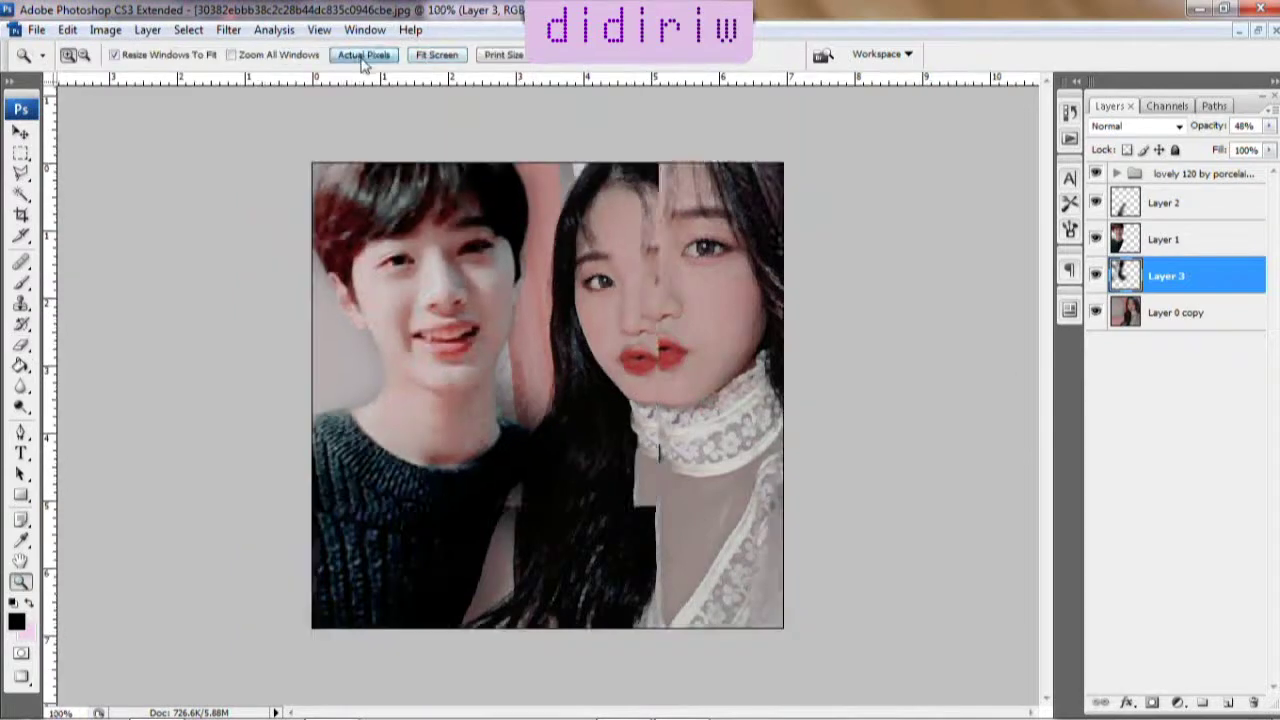
{"action": "left_click", "coordinate": [1163, 239]}
{"action": "left_click", "coordinate": [228, 29]}
Apply Surface Blur with radius 3 and threshold 7 to the young man's Layer 1
{"action": "left_click", "coordinate": [490, 398]}
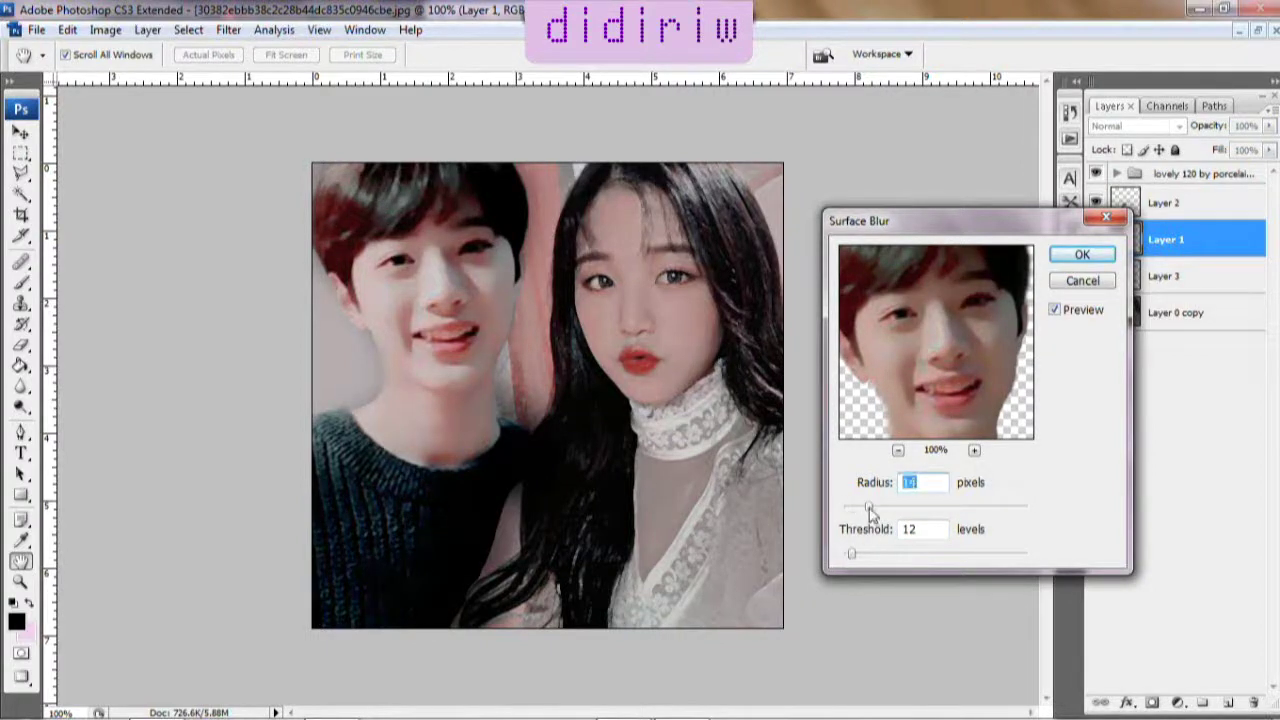
{"action": "left_click_drag", "start_coordinate": [869, 509], "coordinate": [940, 514]}
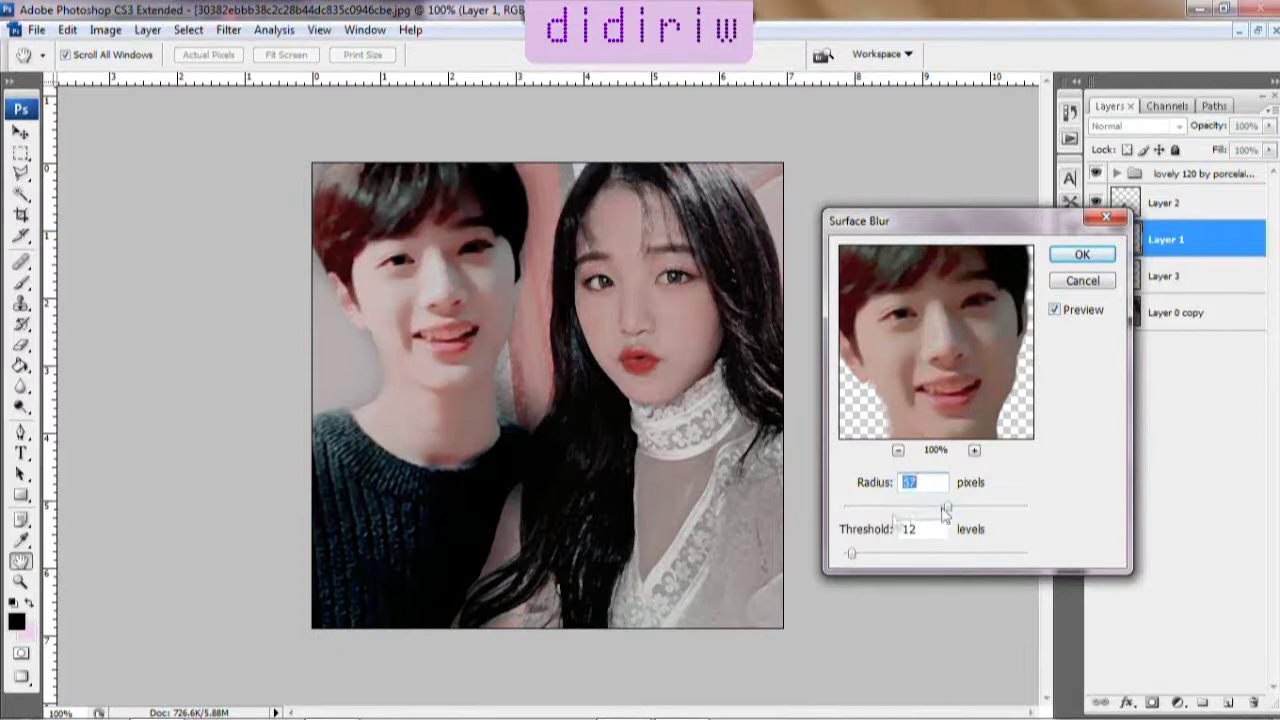
{"action": "left_click_drag", "start_coordinate": [868, 557], "coordinate": [850, 558]}
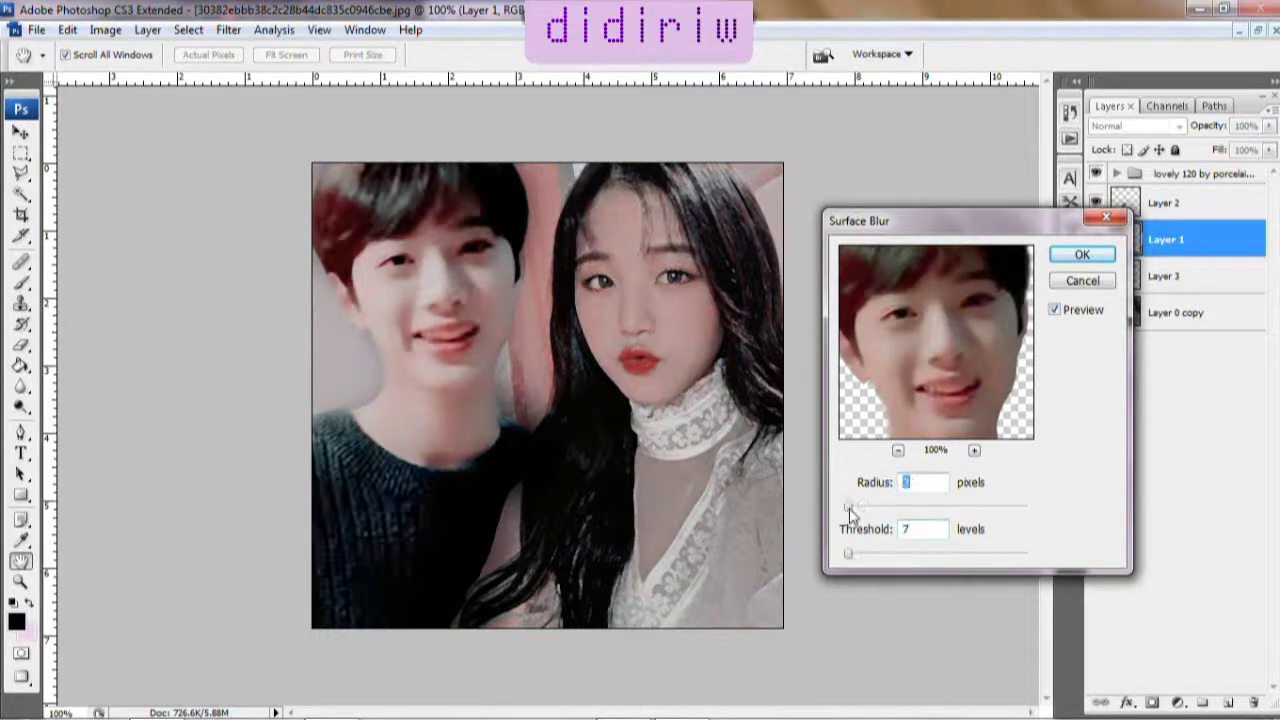
{"action": "left_click", "coordinate": [1082, 254]}
Apply Surface Blur with radius 3 and threshold 2 to the Layer 0 copy background photo
{"action": "left_click", "coordinate": [1180, 312]}
{"action": "left_click", "coordinate": [228, 29]}
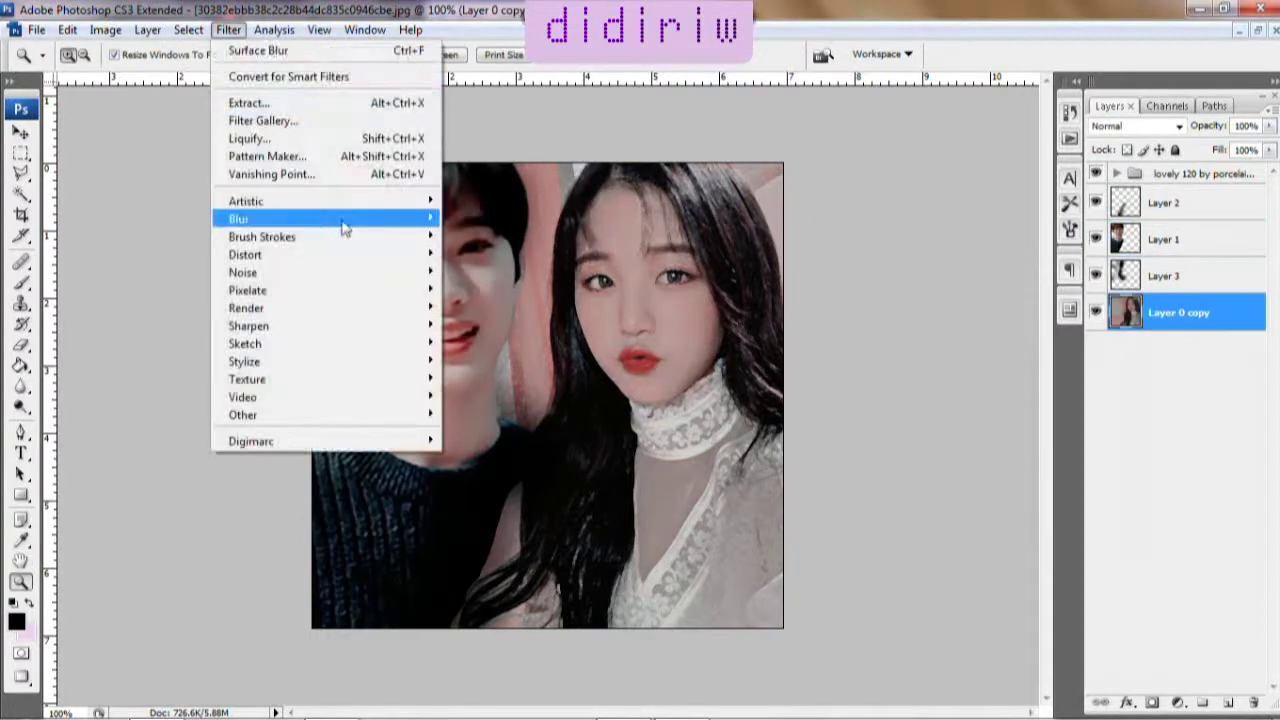
{"action": "left_click", "coordinate": [480, 400]}
{"action": "key", "text": "Tab"}
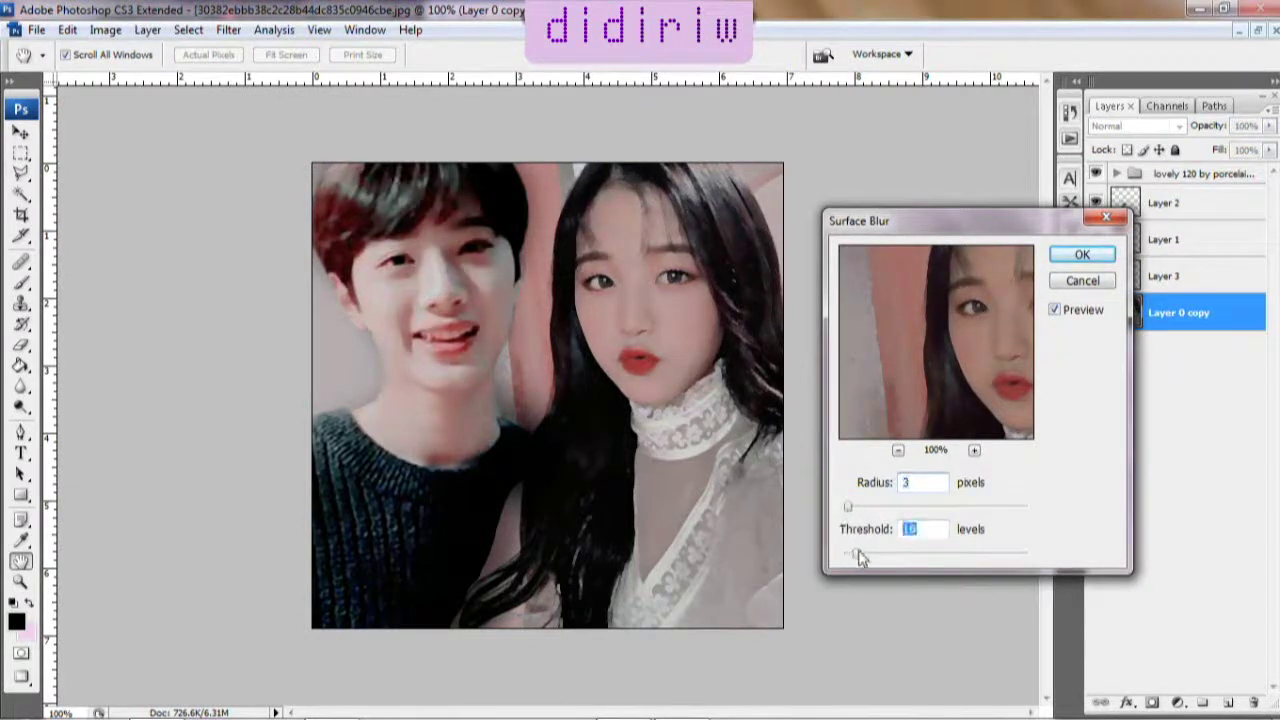
{"action": "left_click", "coordinate": [1082, 256]}
{"action": "key", "text": "z"}
{"action": "left_click", "coordinate": [437, 55]}
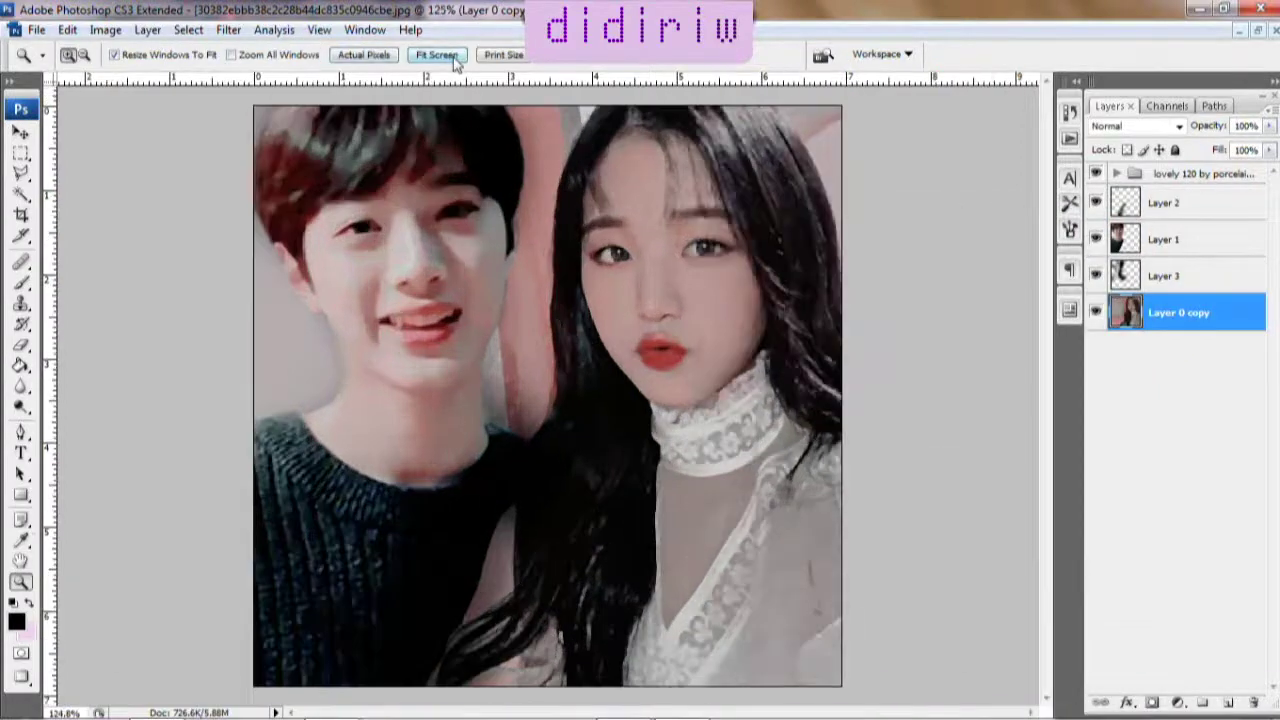
{"action": "left_click", "coordinate": [355, 55]}
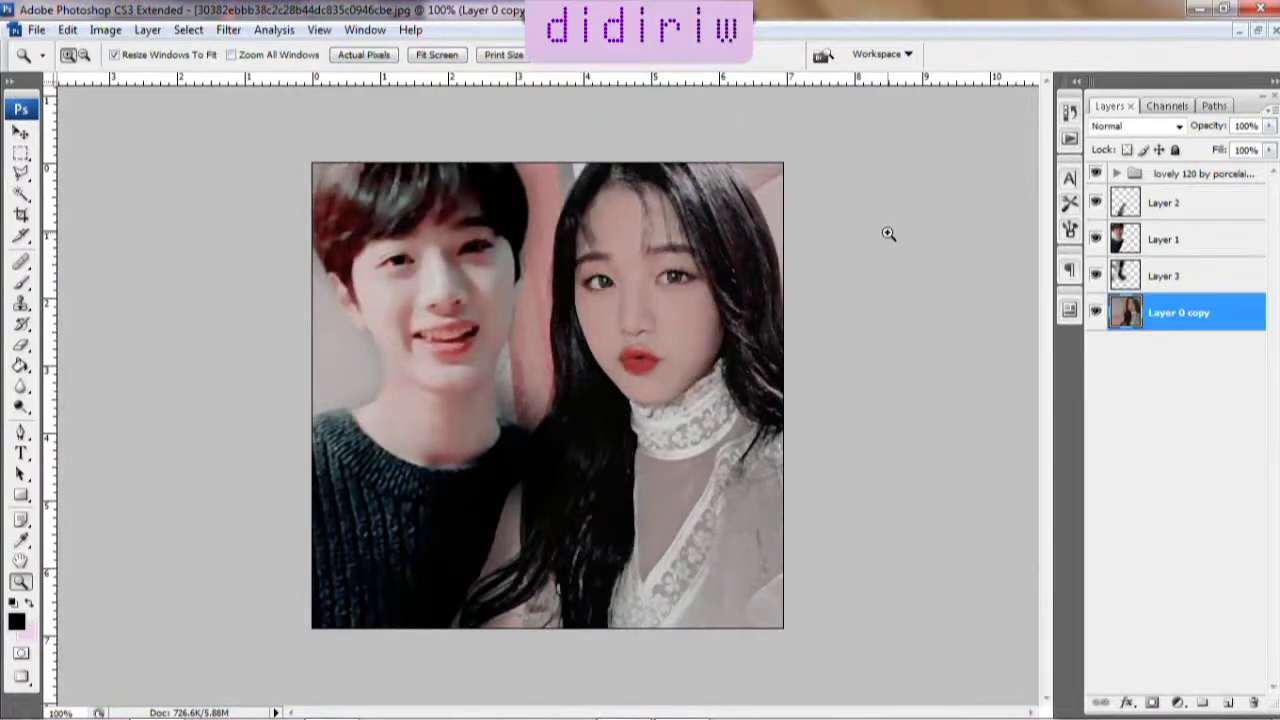